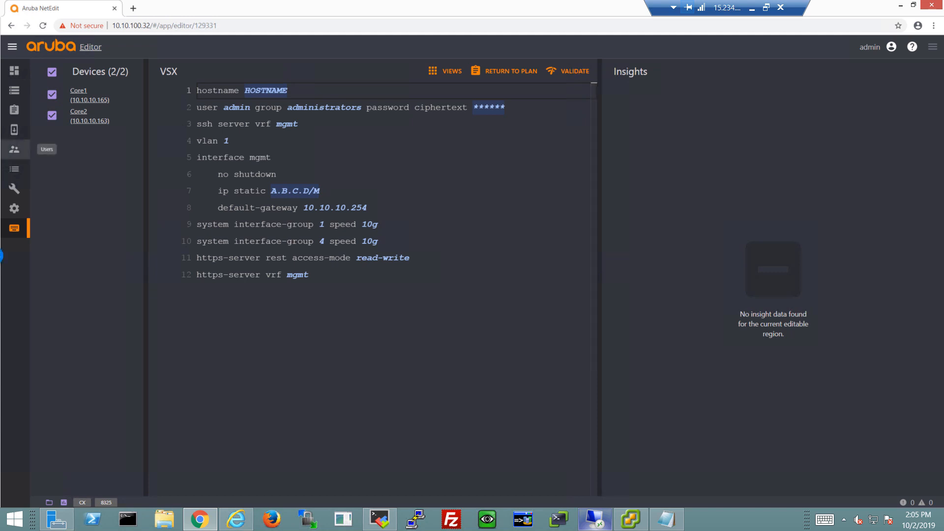
Append interface 1/1/47 to the VSX plan configuration and enable it with a no shutdown line.
left_click(350, 277)
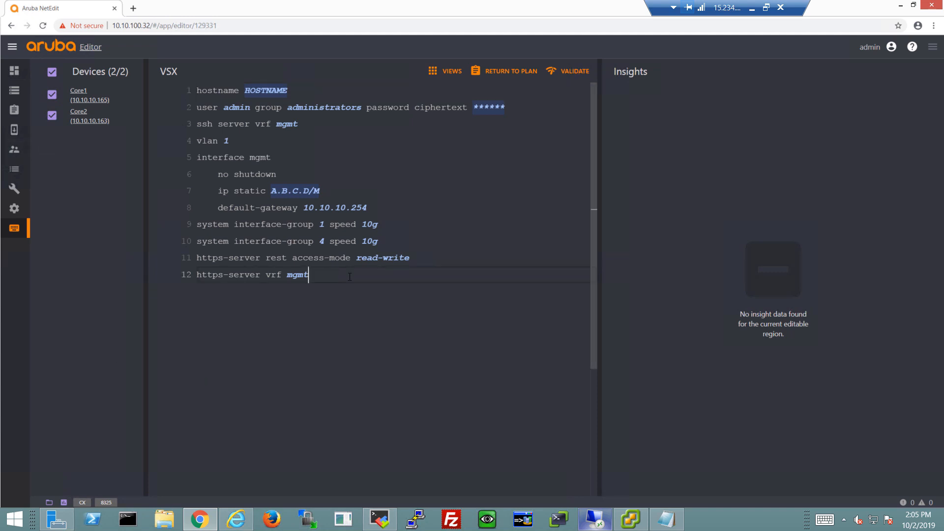
key("Return")
type("inter")
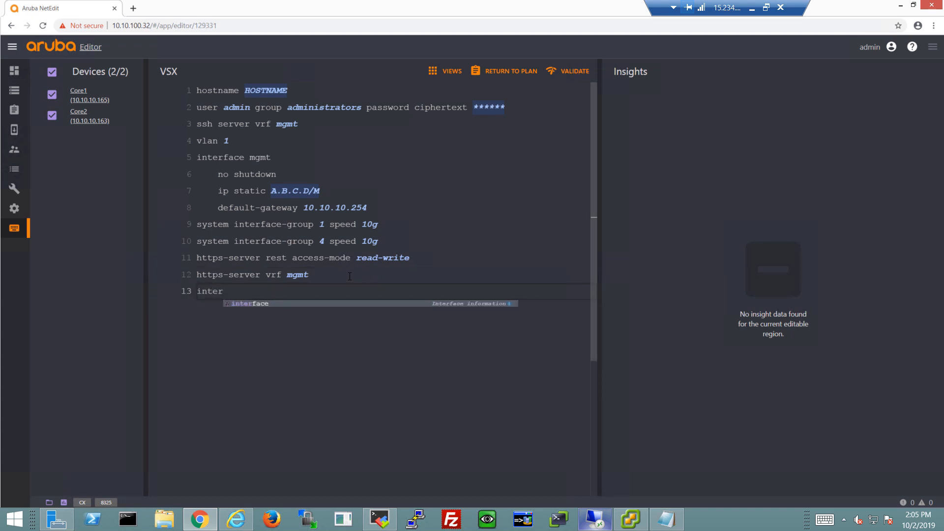
key("Tab")
type("1/1/4")
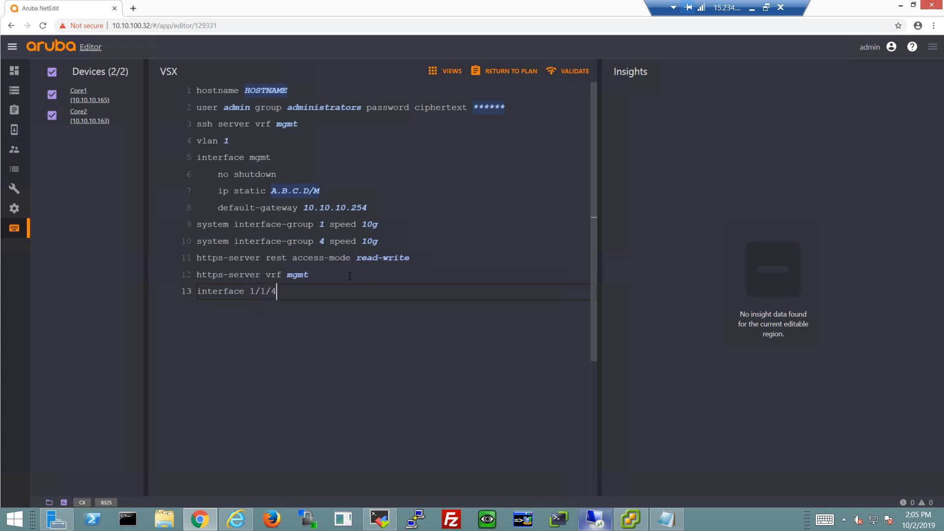
type("7")
key("Return")
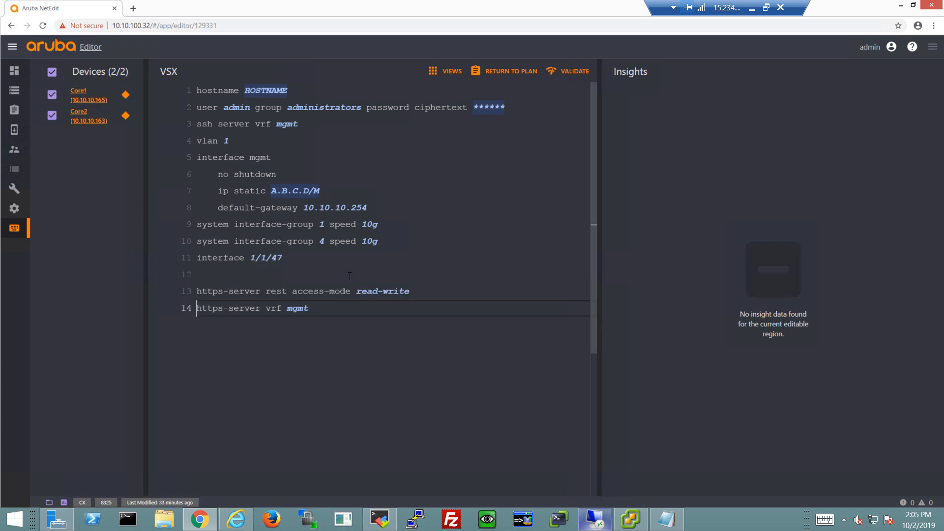
left_click(350, 275)
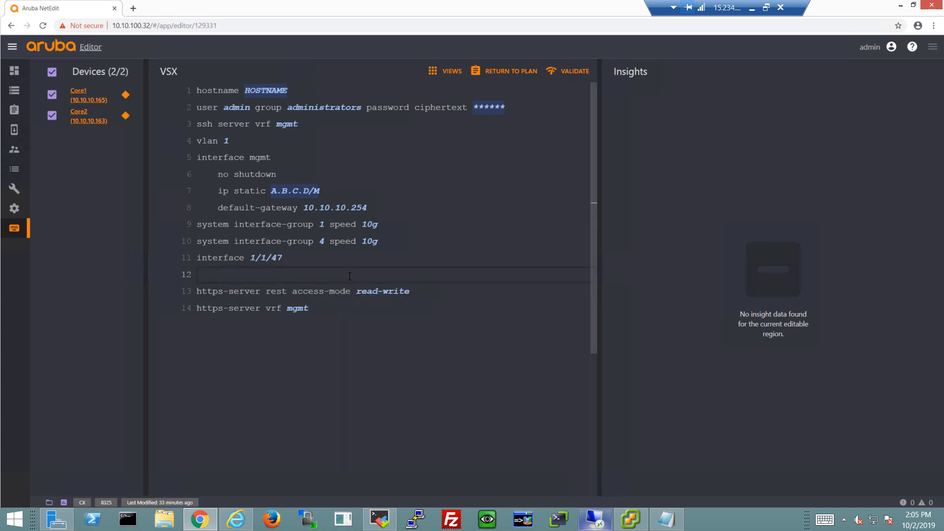
type("no shu")
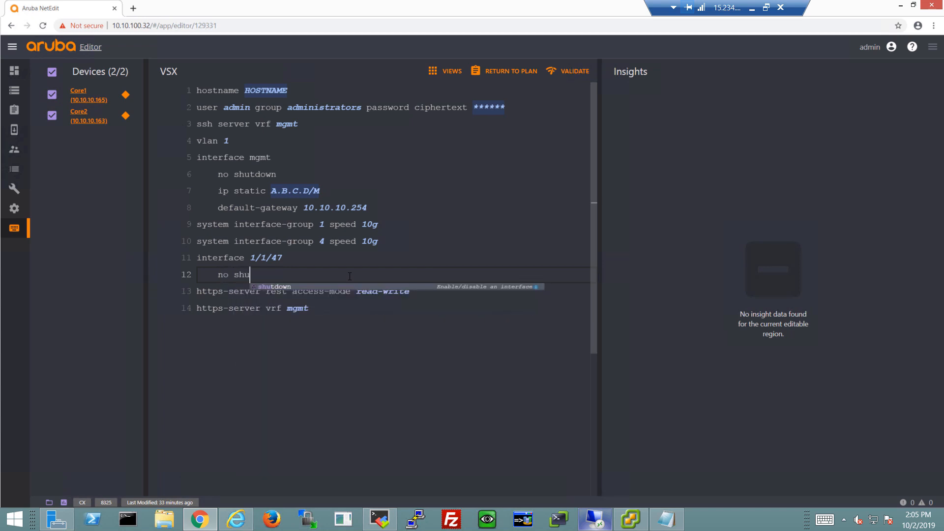
key("Return")
key("Return")
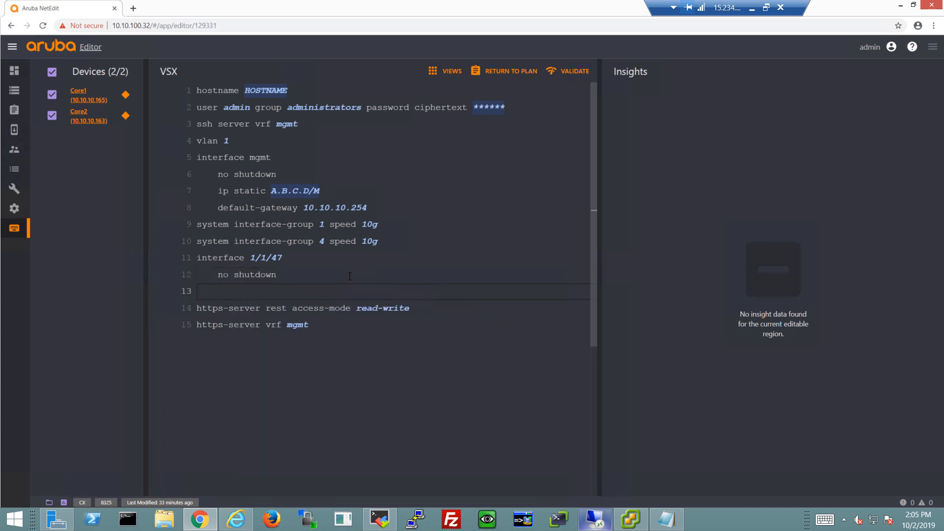
Assign the IP address 101.1.1.1/24 to interface 1/1/47 on both devices.
type("ip add")
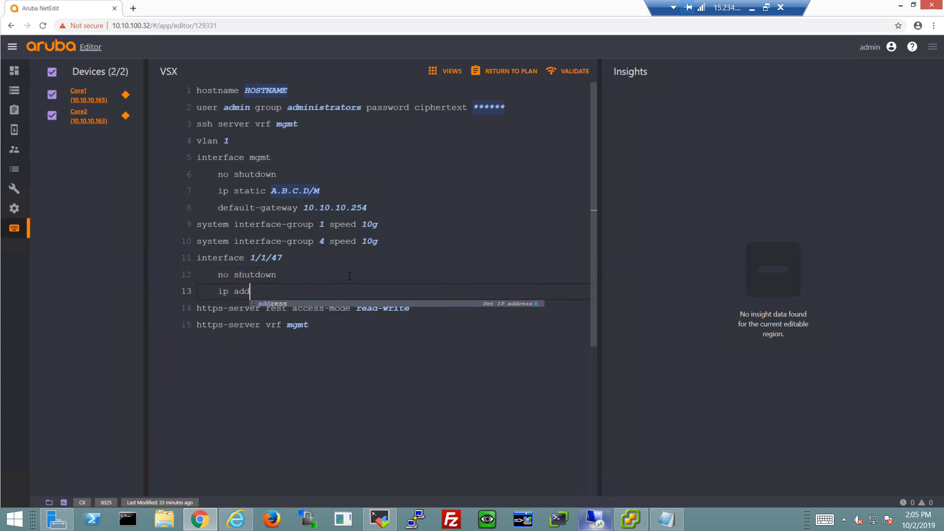
type("ress 1")
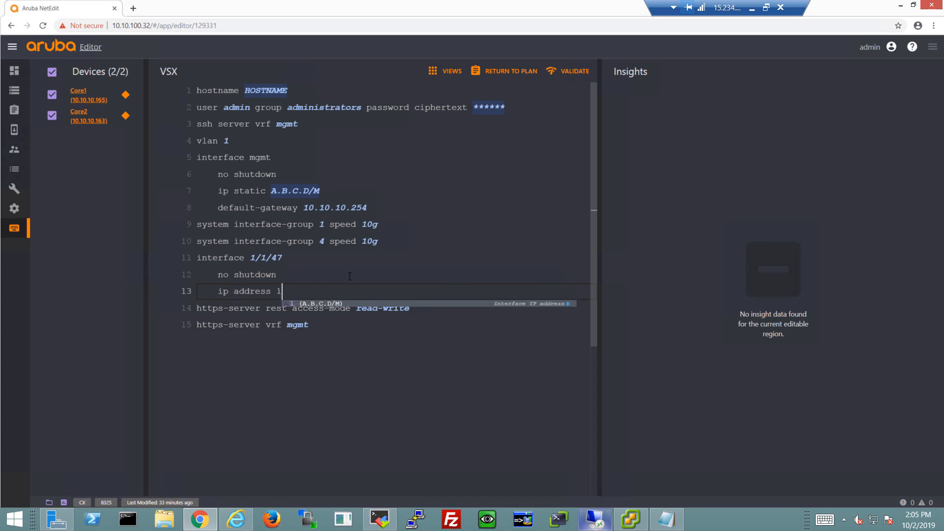
type("01.1.1.1/24")
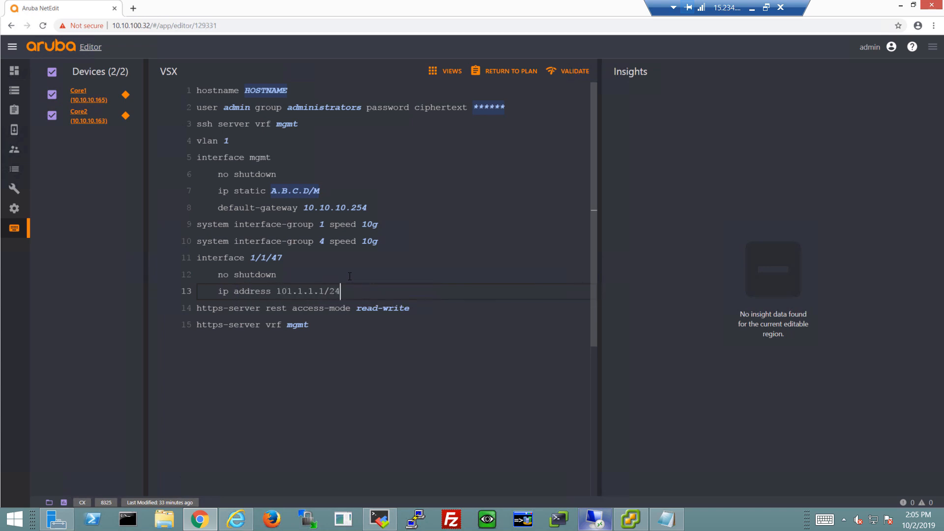
key("Return")
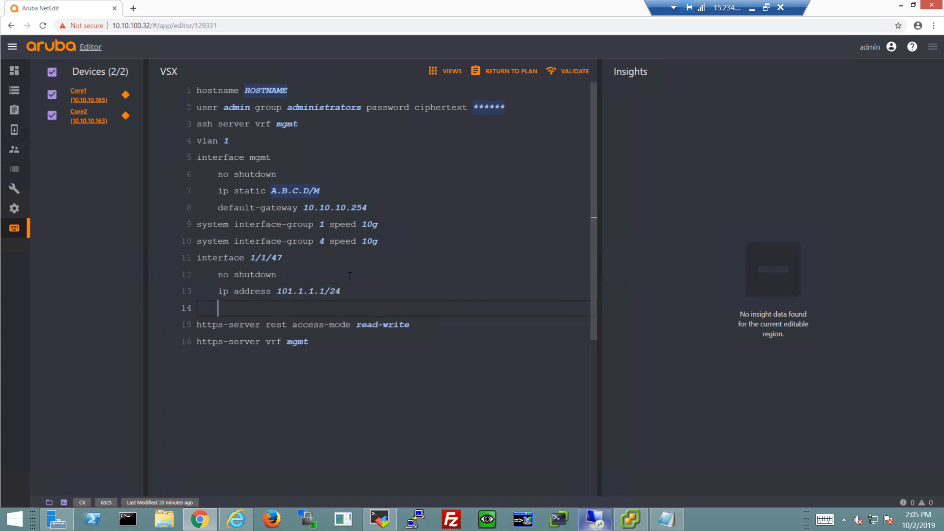
Modify the IP address parameter of interface 1/1/47 so that Core2 uses 101.1.1.2/24.
left_click(311, 291)
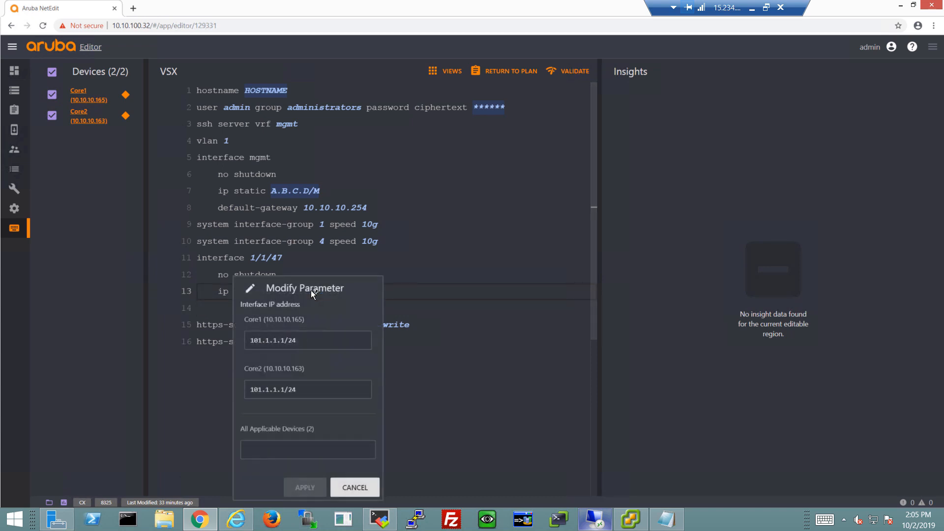
left_click(283, 391)
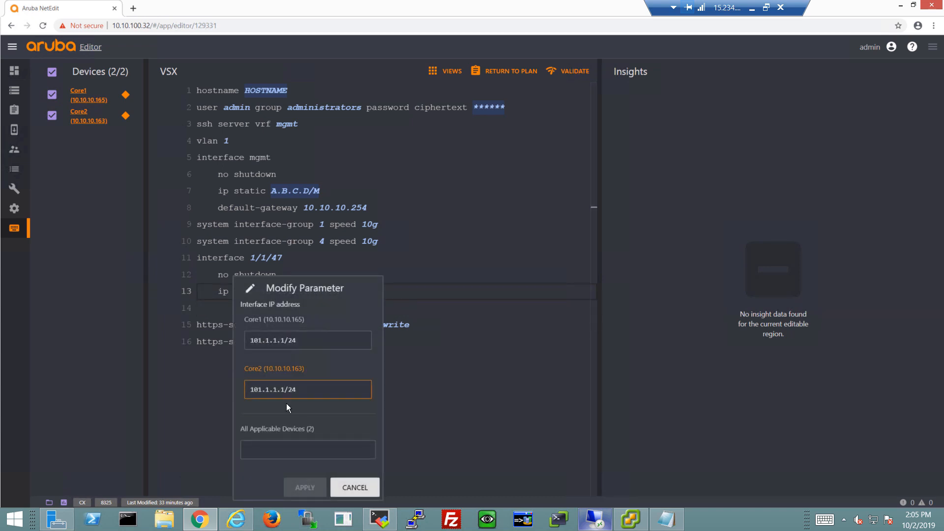
key("BackSpace")
type("2")
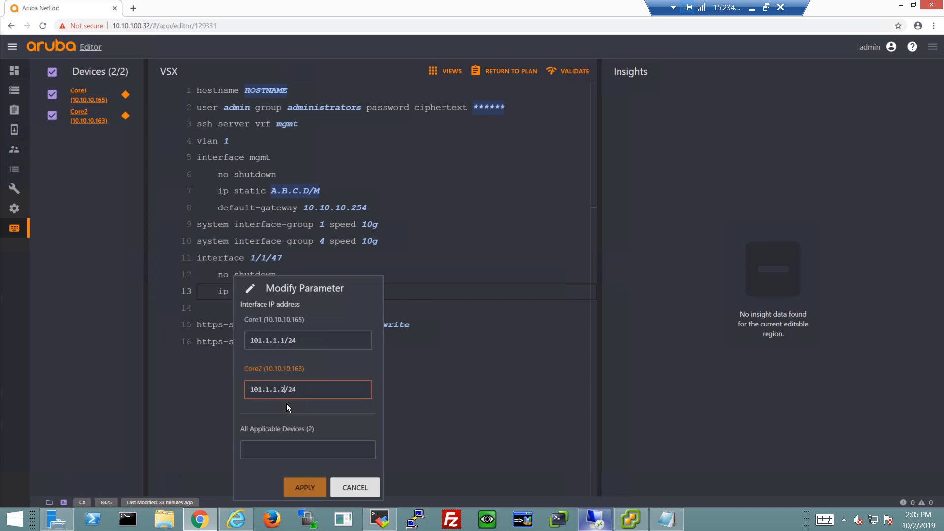
left_click(311, 486)
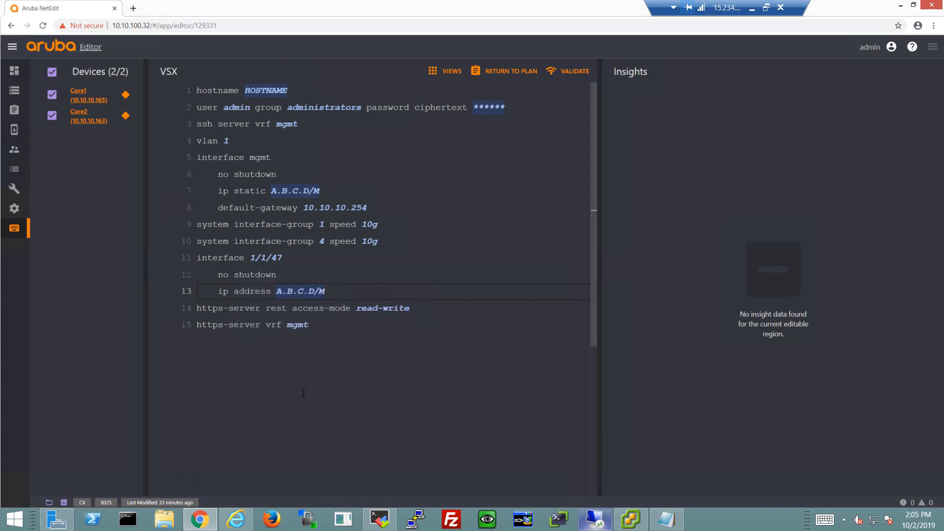
Add an unindented interface 1/1/48 entry below the 1/1/47 block and enable it with no shutdown.
key("Return")
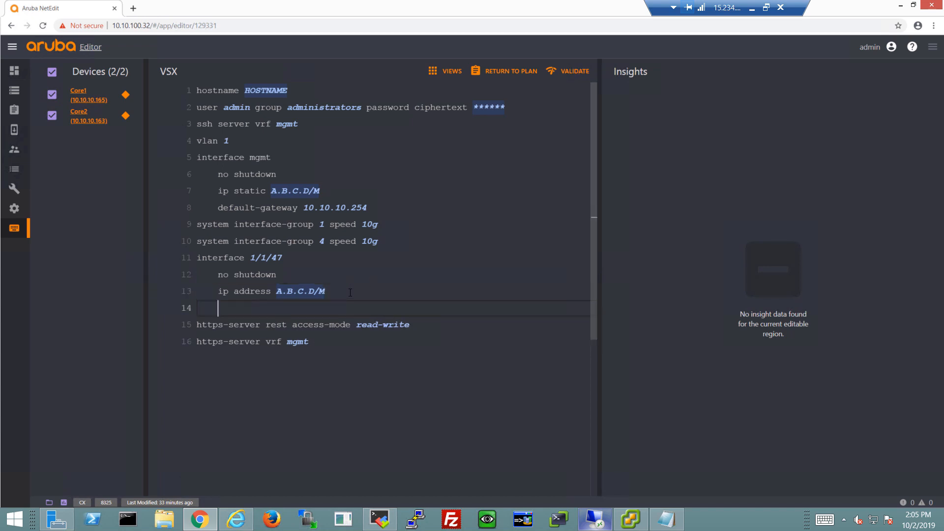
key("BackSpace")
key("BackSpace")
key("BackSpace")
key("BackSpace")
type("interface 1/1/48")
key("Return")
key("Tab")
type("no")
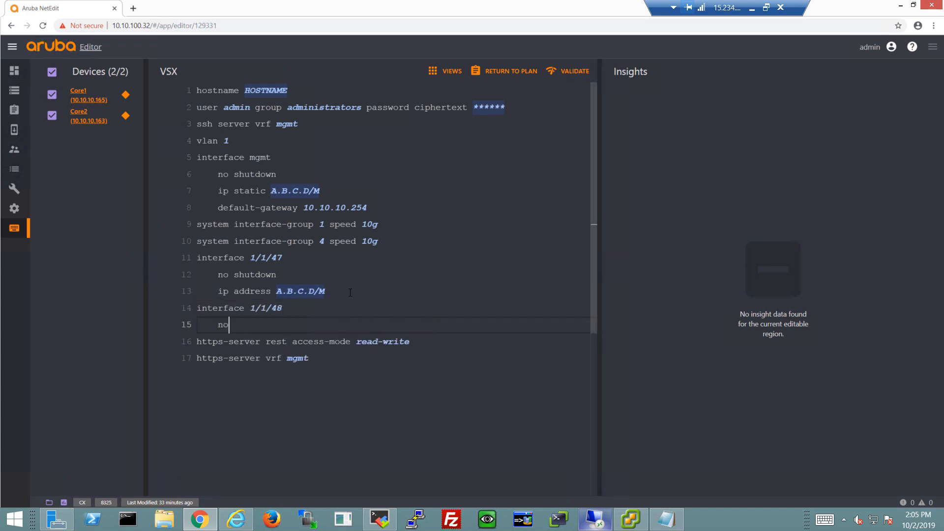
type(" shutdown")
key("Return")
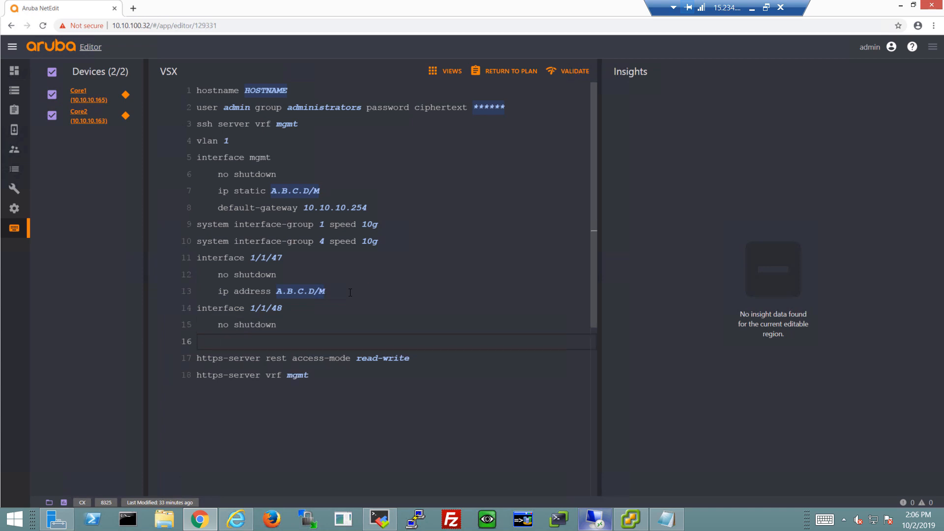
Make interface 1/1/48 a trunk with no routing, vlan trunk native 1 and vlan trunk allowed all.
type("no routing")
key("Return")
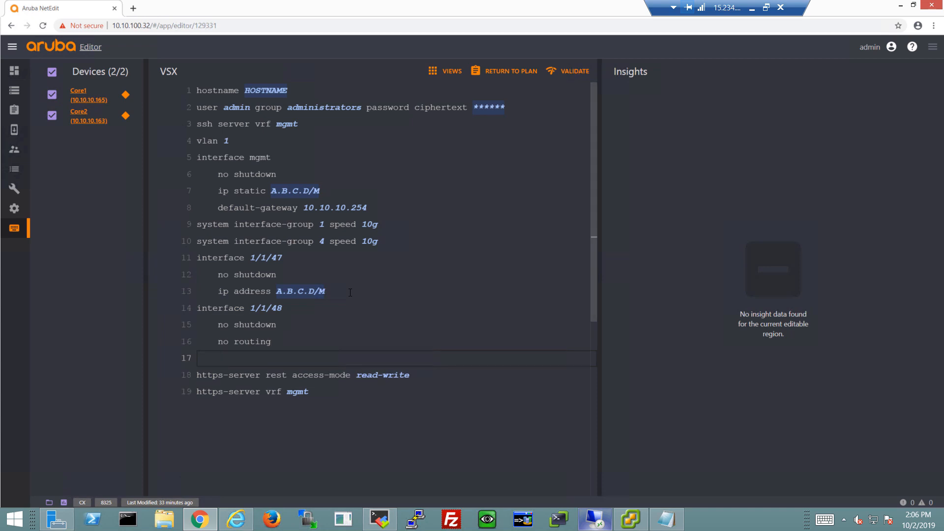
type("vlan trunk native 1")
key("Return")
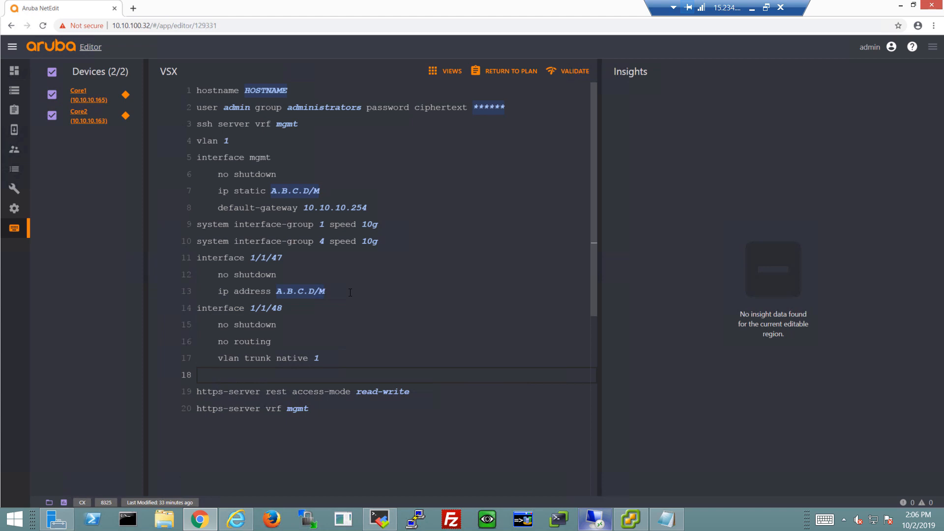
type("vla n trunk ")
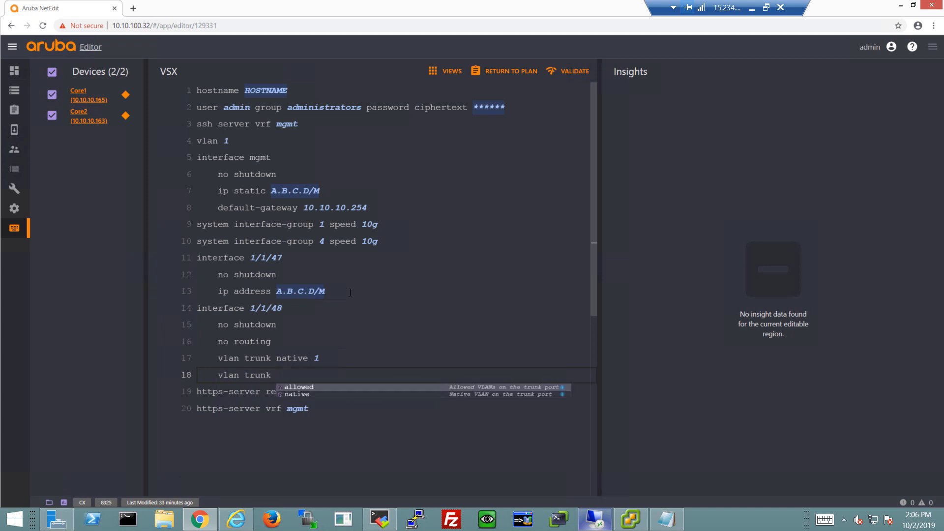
type("allowed all")
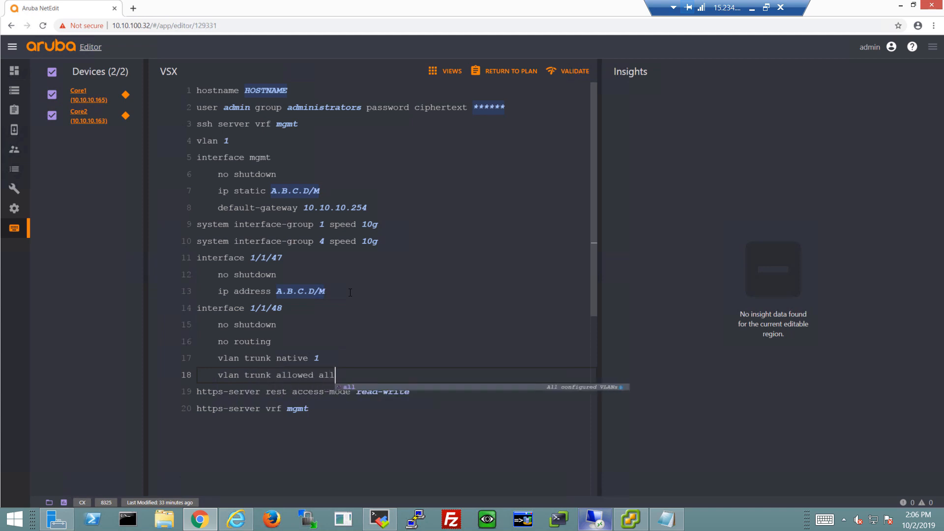
key("Return")
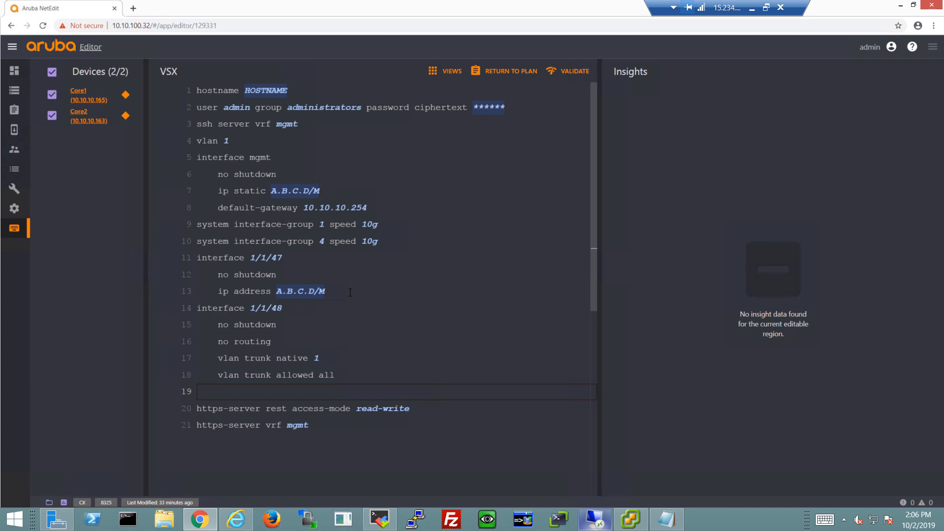
Add a top-level vsx section that uses 1/1/48 as the inter-switch-link.
key("BackSpace")
type("vsx")
key("Return")
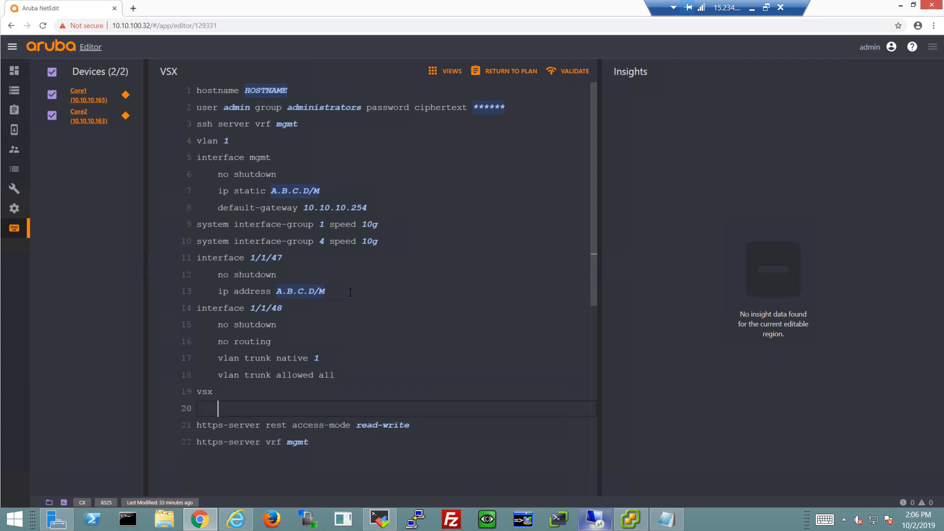
type("inter-switch-link ")
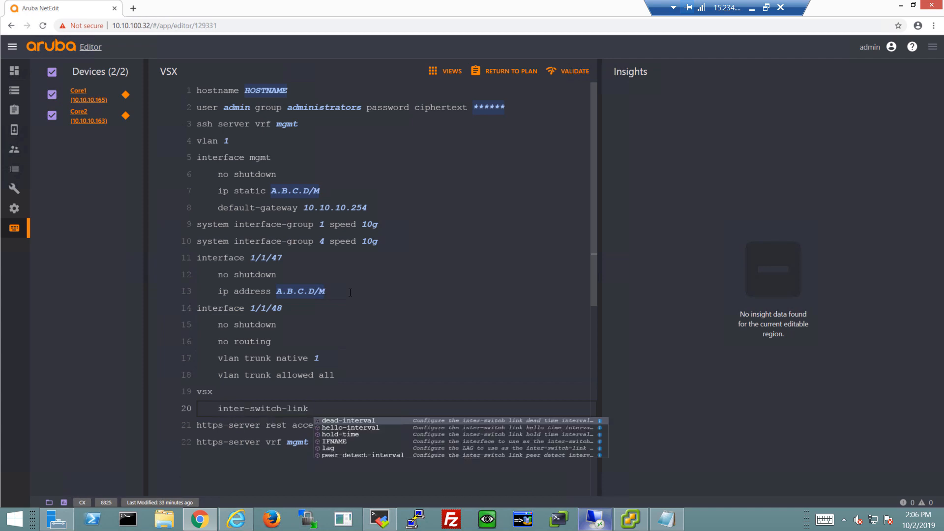
type("1/1/48")
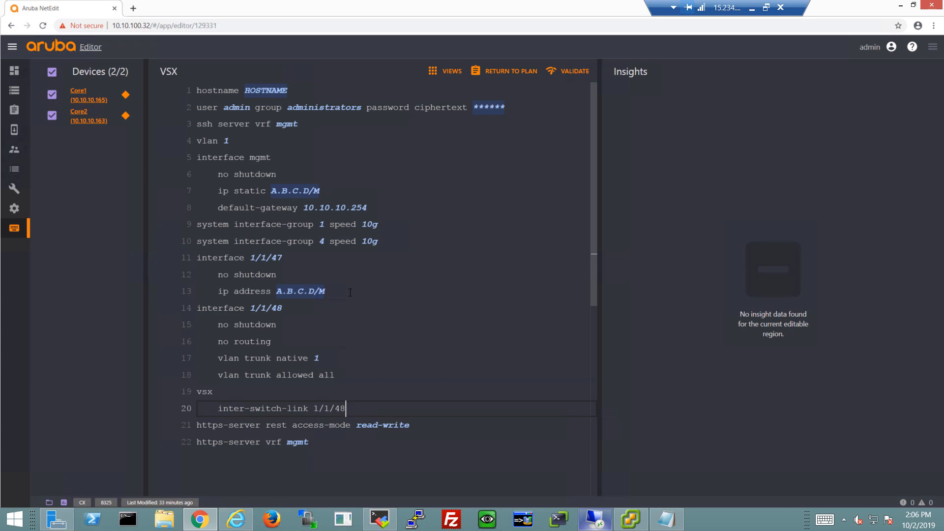
key("Return")
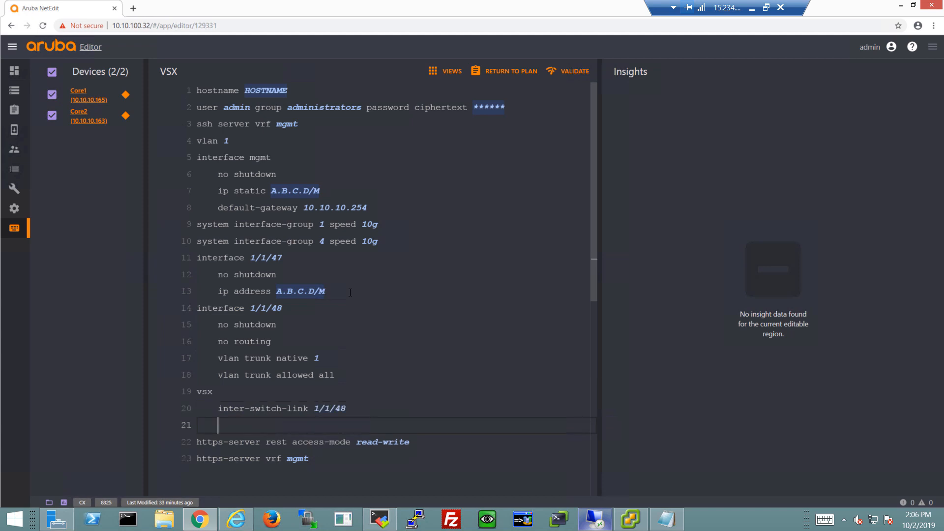
Add a role line to the vsx section, with primary for Core1 and secondary for Core2.
type("role pr")
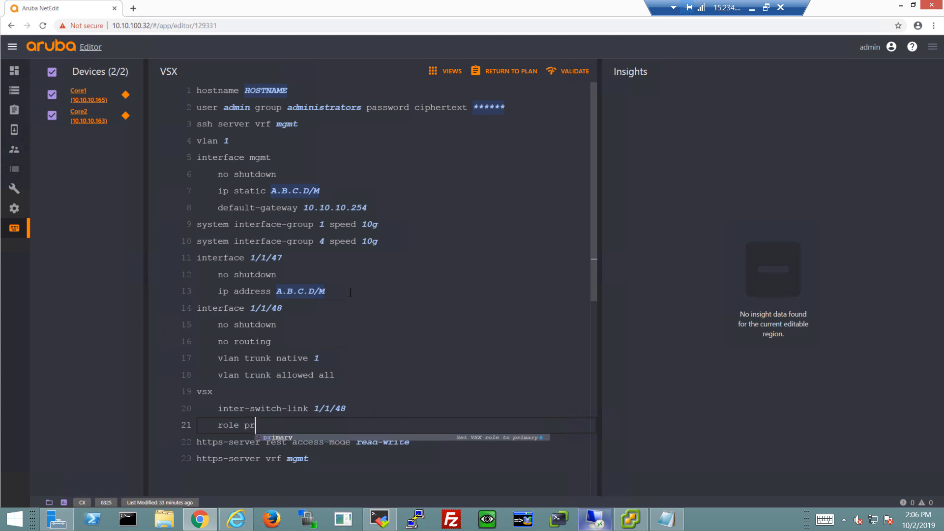
key("Tab")
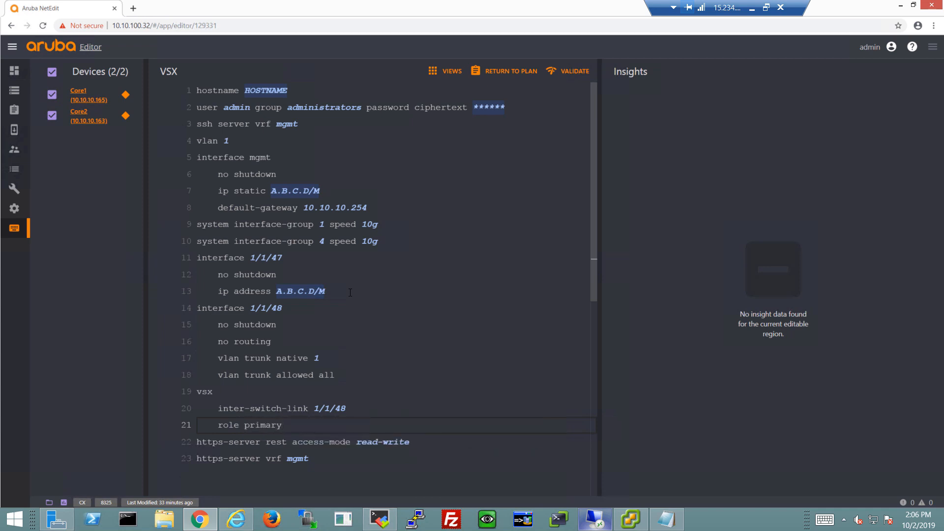
key("Return")
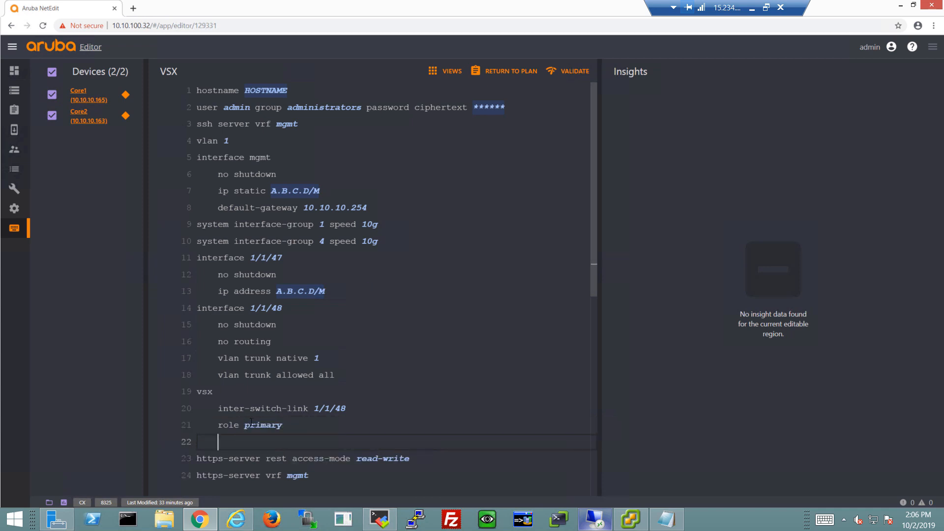
left_click(258, 425)
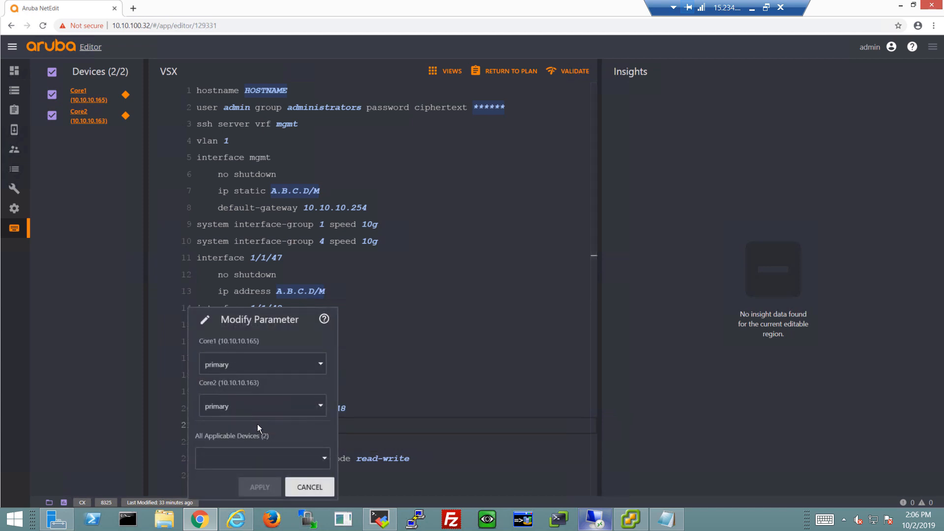
left_click(248, 411)
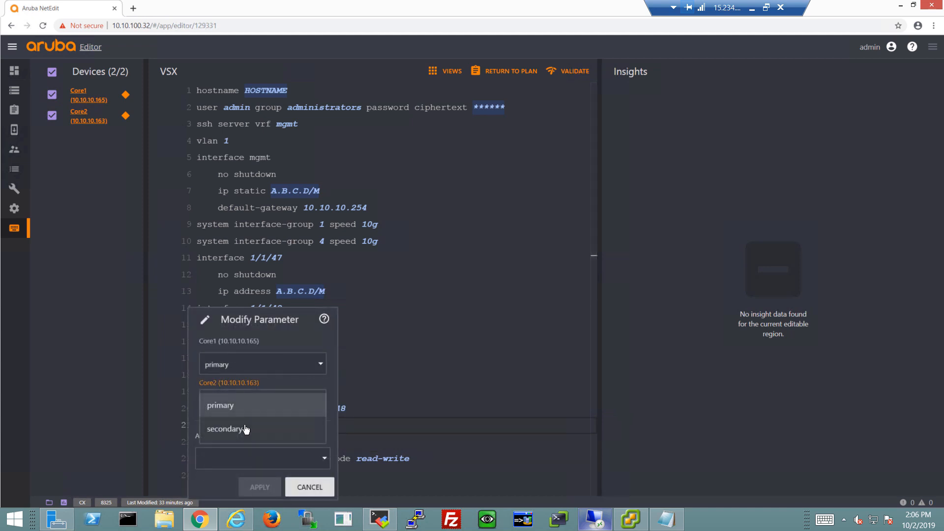
left_click(247, 429)
left_click(253, 488)
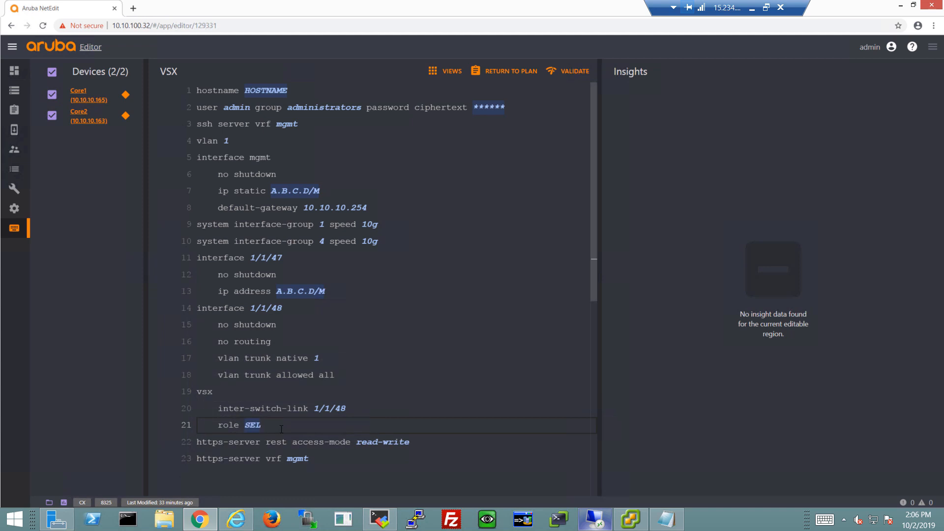
Add a keepalive line to the vsx section with peer 101.1.1.2 and source 101.1.1.1.
key("Return")
type("keepalive")
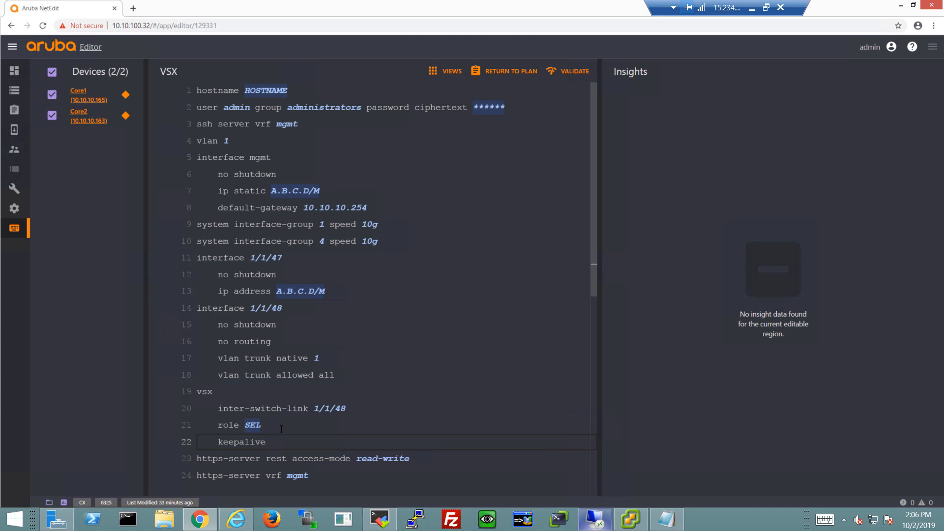
type(" peer 101.1.1.")
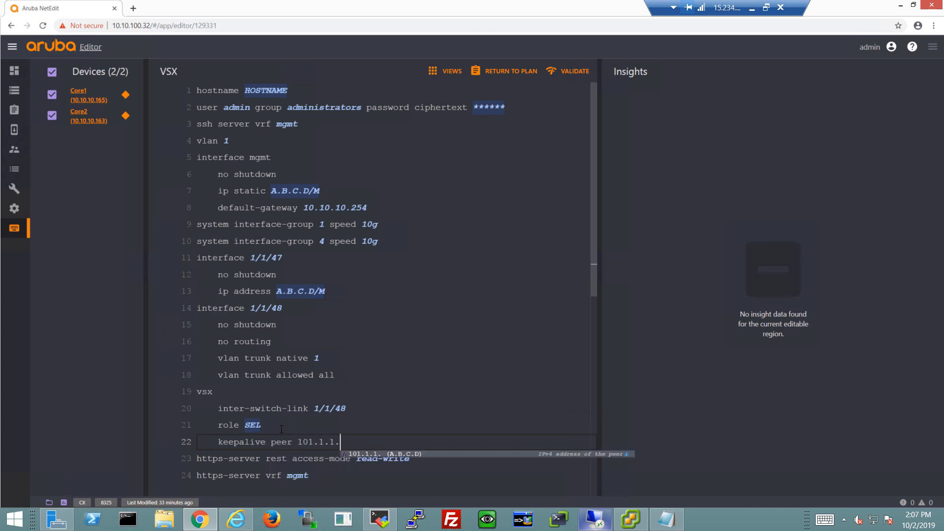
type("2 source")
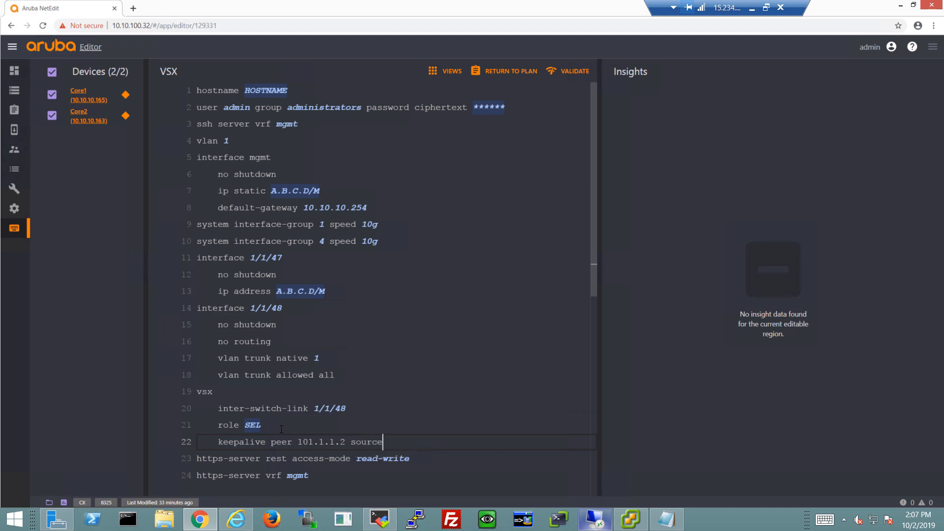
type(" 101.1.1.")
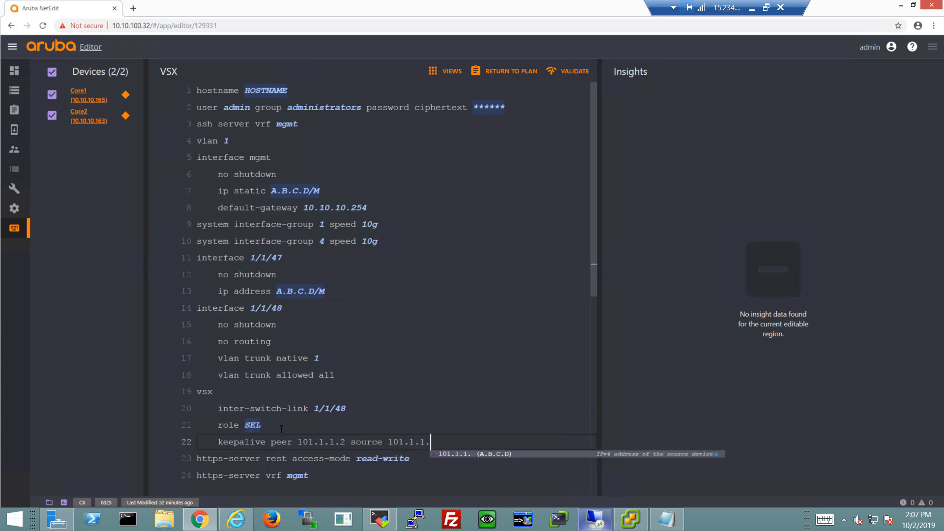
type("1")
key("Return")
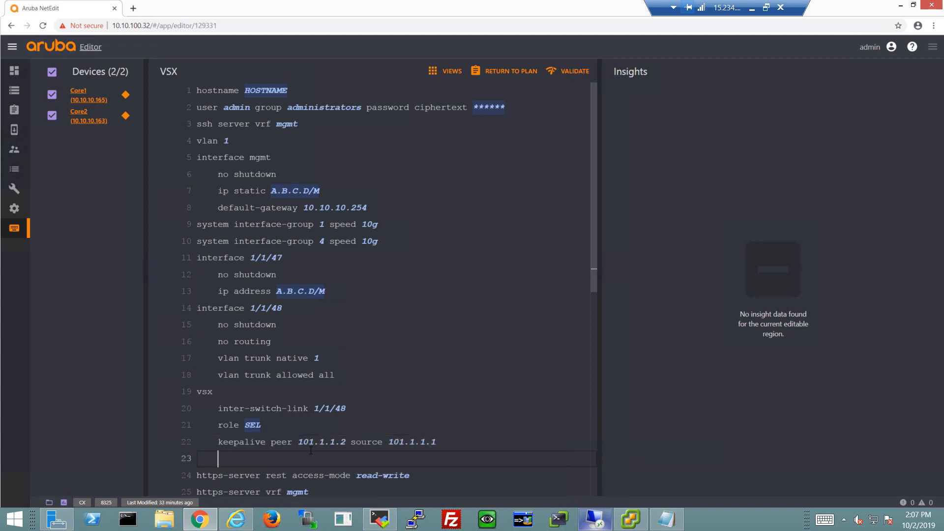
Set the keepalive peer address for Core2 to 101.1.1.1.
left_click(318, 443)
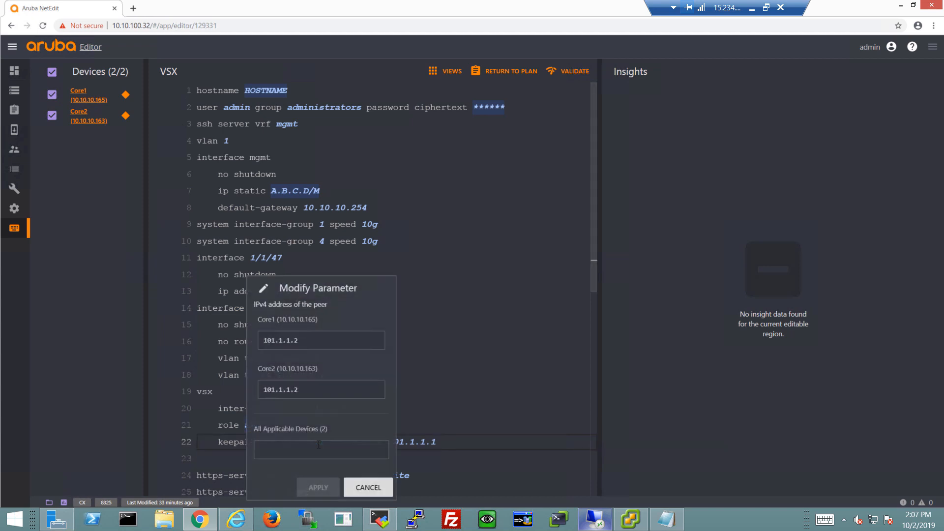
left_click(302, 390)
key("BackSpace")
type("1")
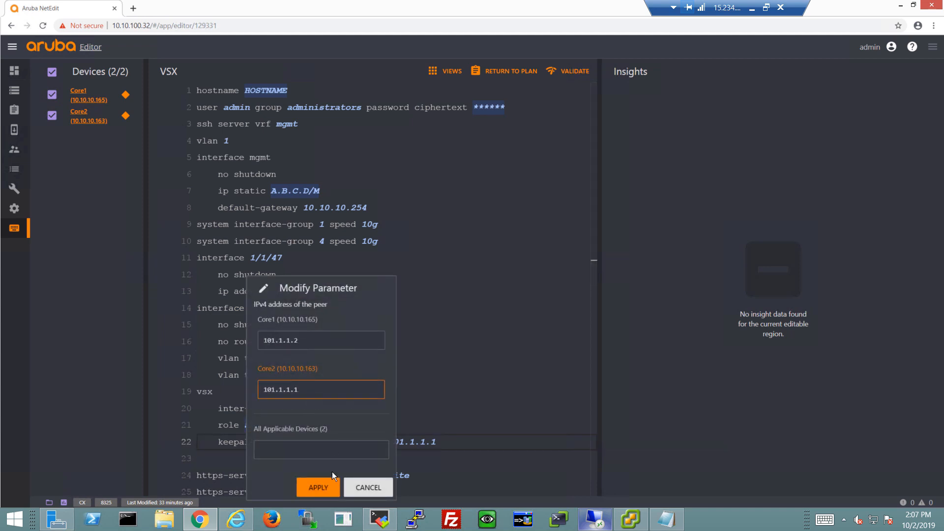
left_click(318, 487)
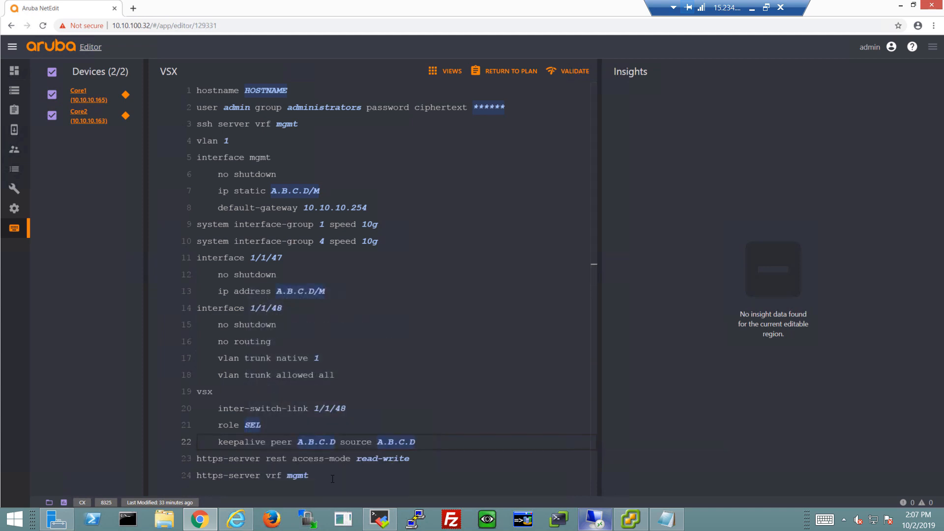
Set the keepalive source address for Core2 to 101.1.1.2 and check the keepalive values of both devices.
left_click(400, 441)
left_click(379, 391)
key("BackSpace")
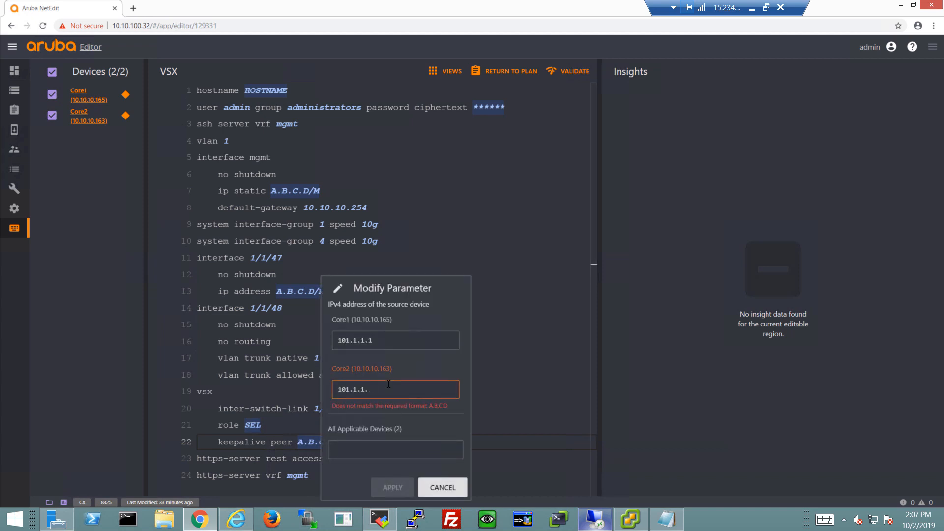
type("2")
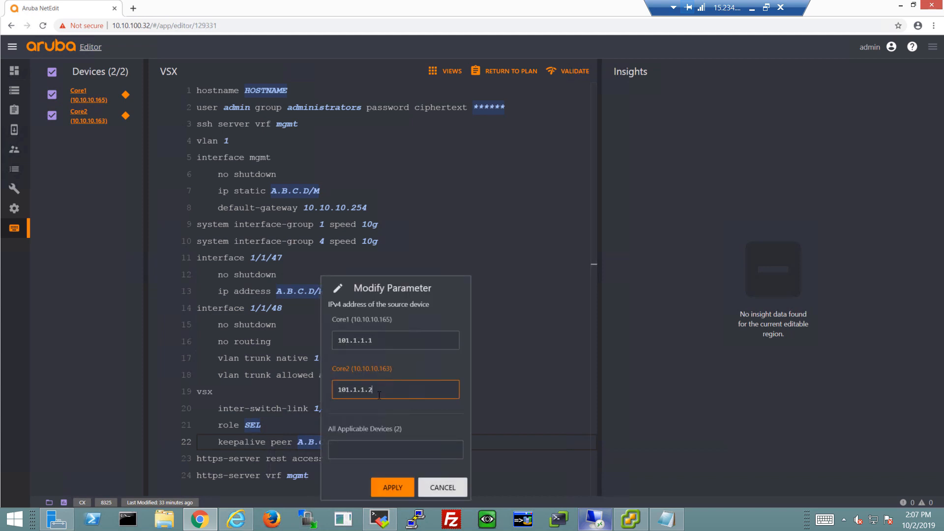
left_click(390, 488)
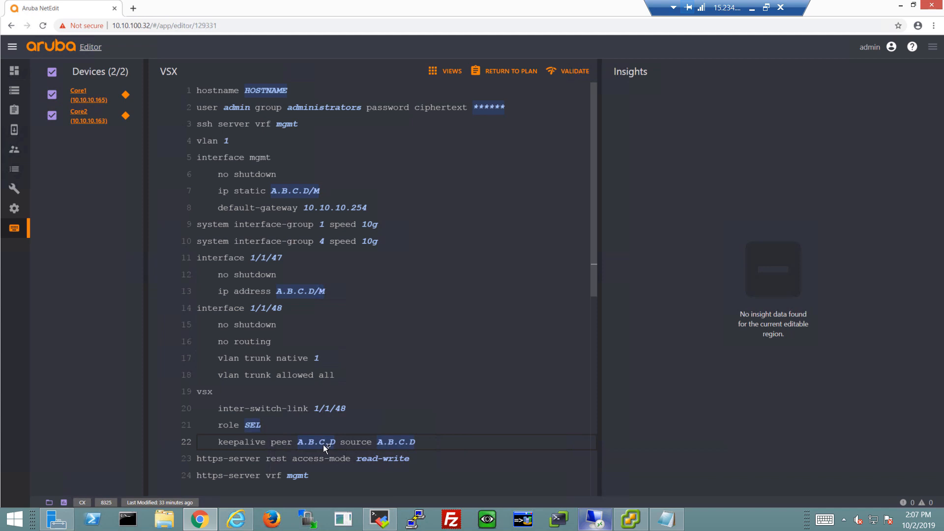
mouse_move(323, 445)
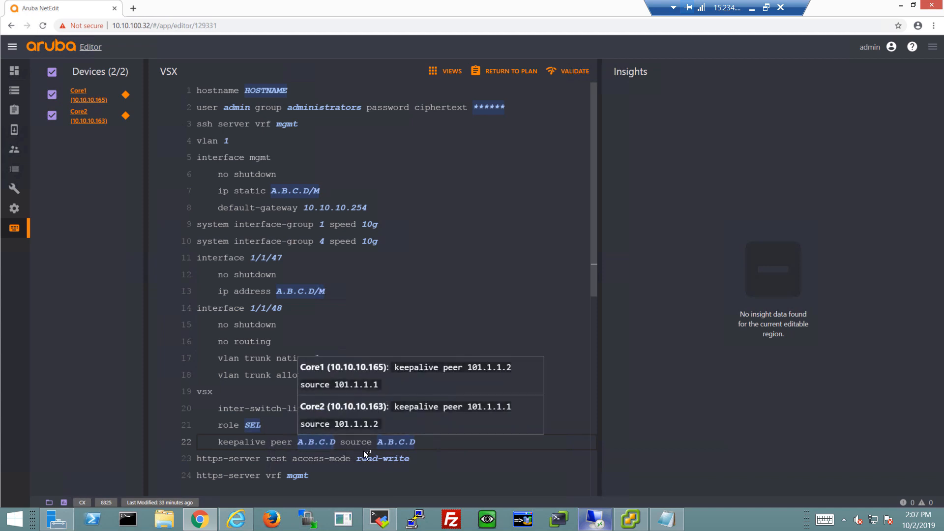
mouse_move(402, 445)
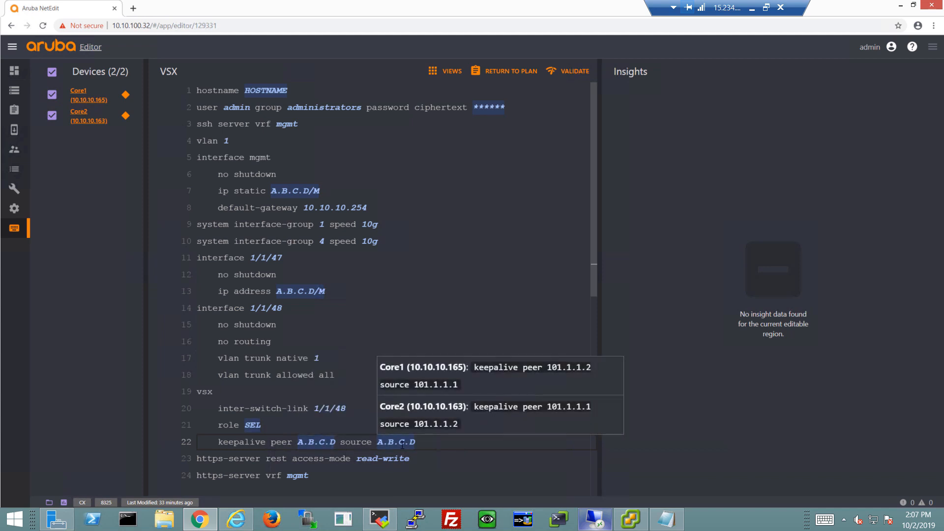
mouse_move(292, 466)
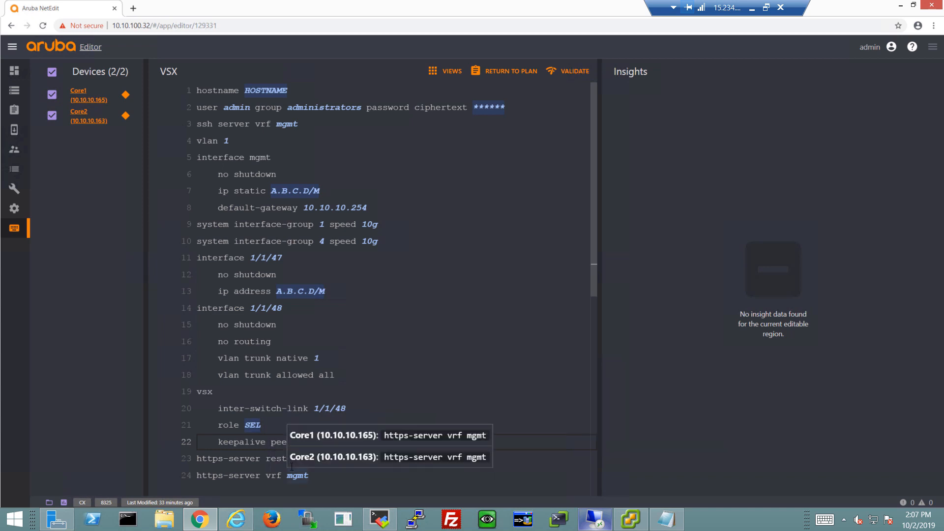
Validate the VSX configuration, return to the plan and deploy it to the running-config of Core1 and Core2.
left_click(566, 70)
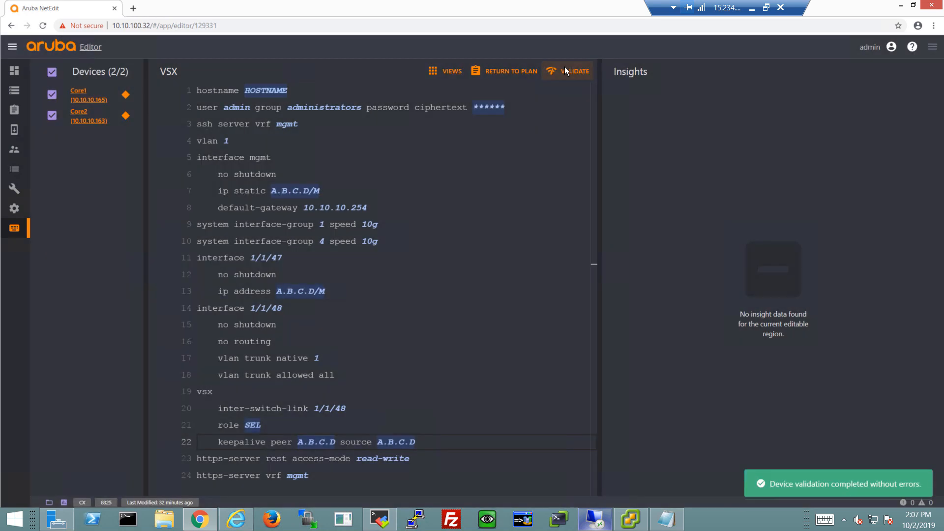
left_click(508, 71)
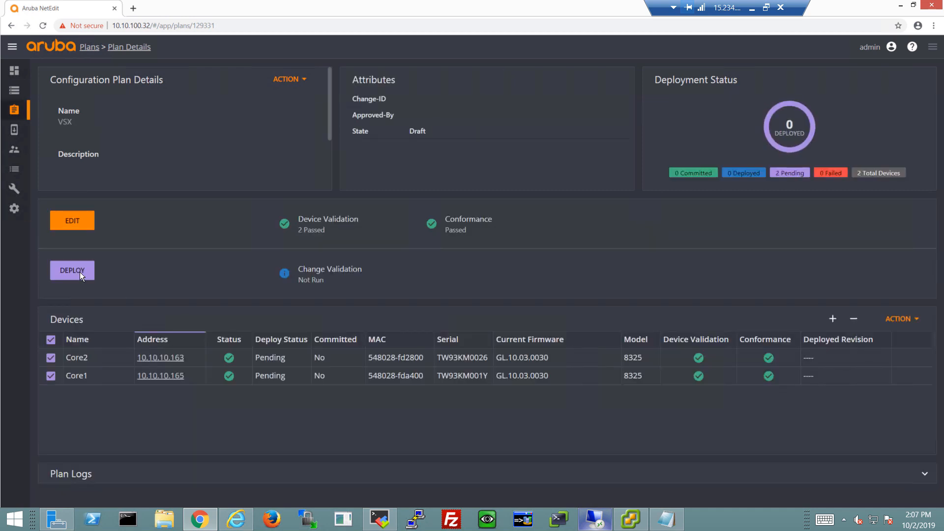
left_click(72, 269)
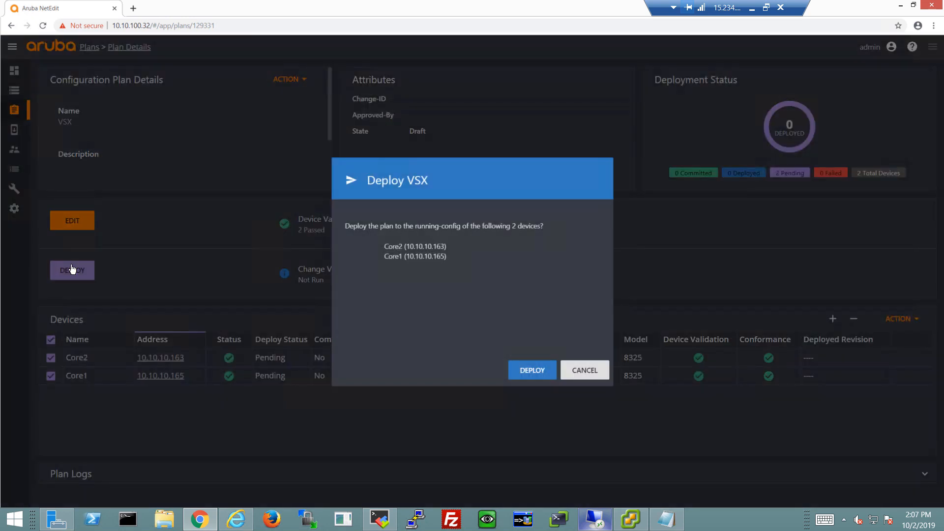
left_click(526, 374)
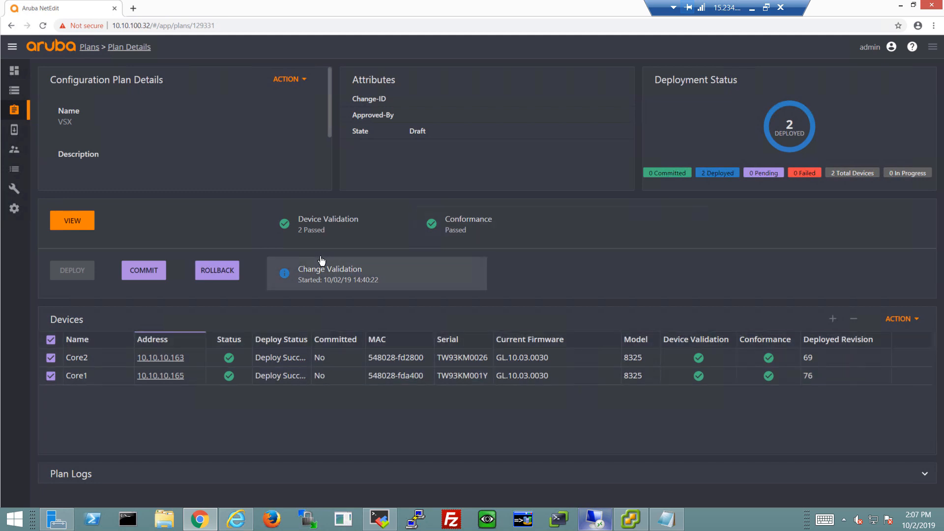
Examine the before-and-after show vsx status comparison for Core2 in the change validation results and refresh the results.
left_click(319, 273)
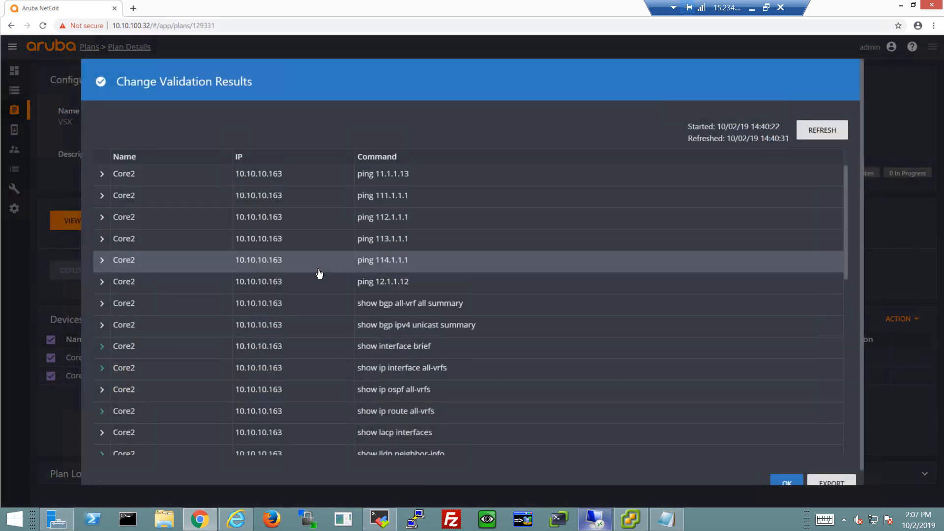
scroll(440, 314, "down", 2)
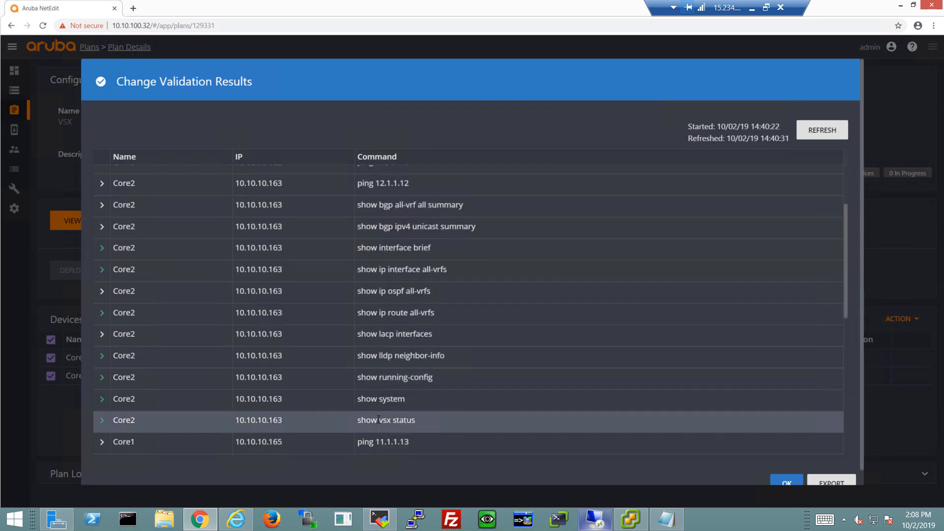
scroll(379, 420, "down", 1)
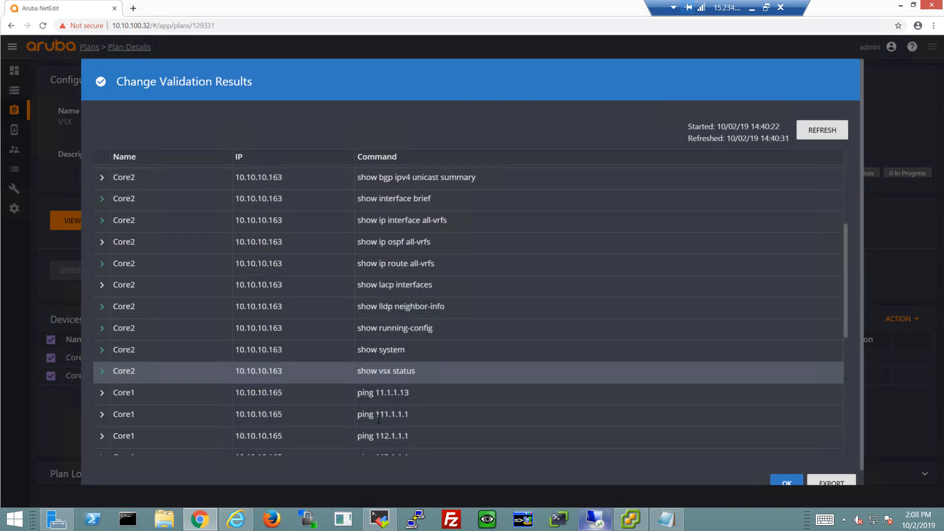
left_click(102, 373)
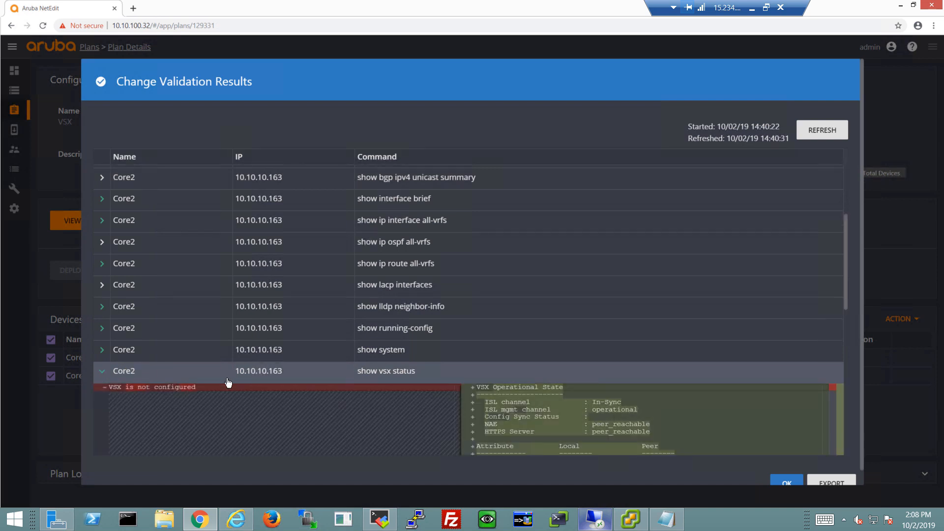
scroll(270, 374, "down", 1)
scroll(391, 379, "down", 1)
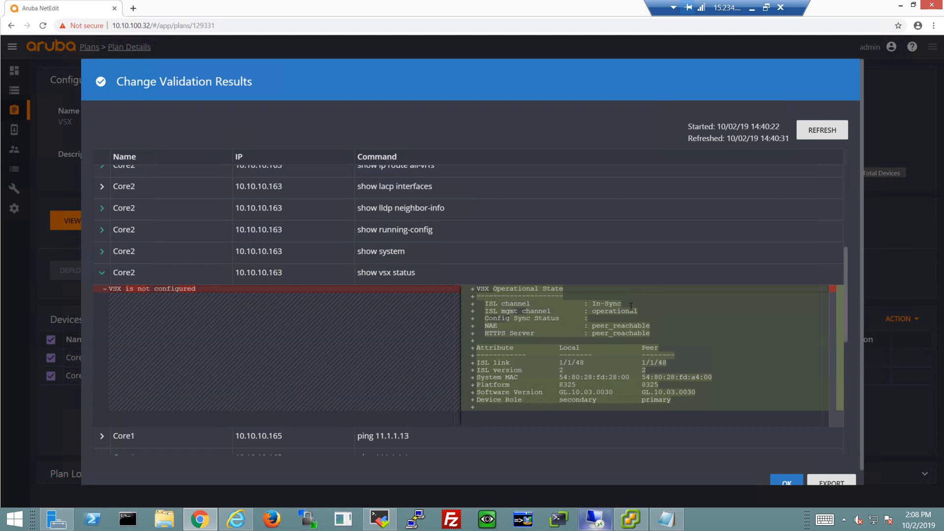
left_click(818, 130)
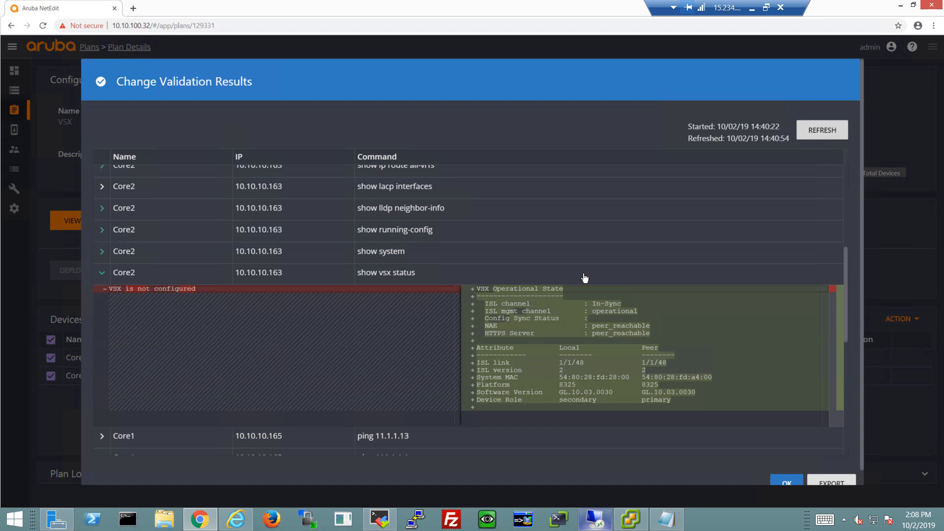
Collapse the Core2 comparison and examine the show vsx status comparison for Core1.
left_click(101, 273)
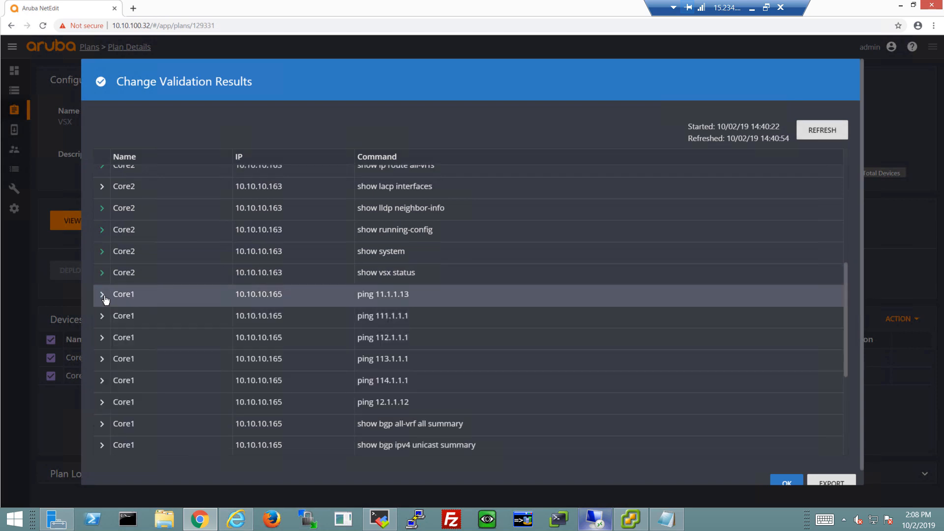
scroll(106, 299, "down", 4)
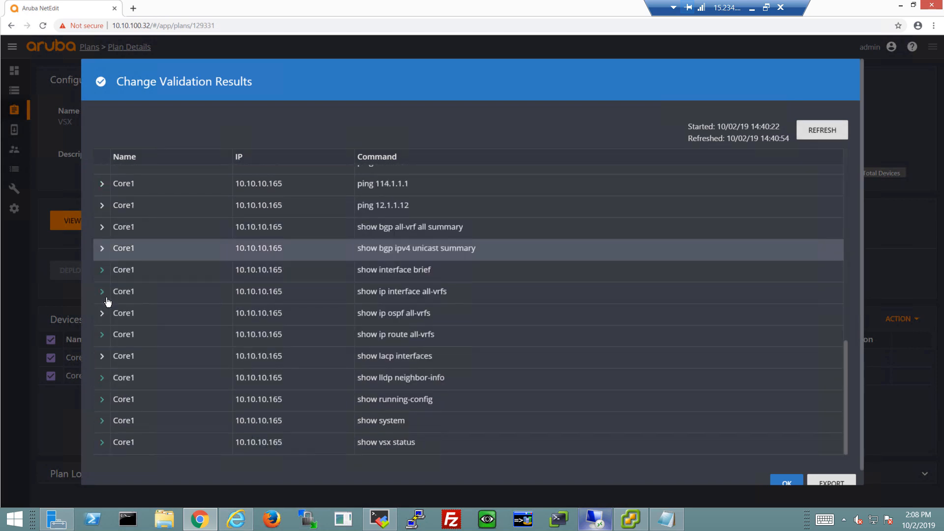
left_click(102, 448)
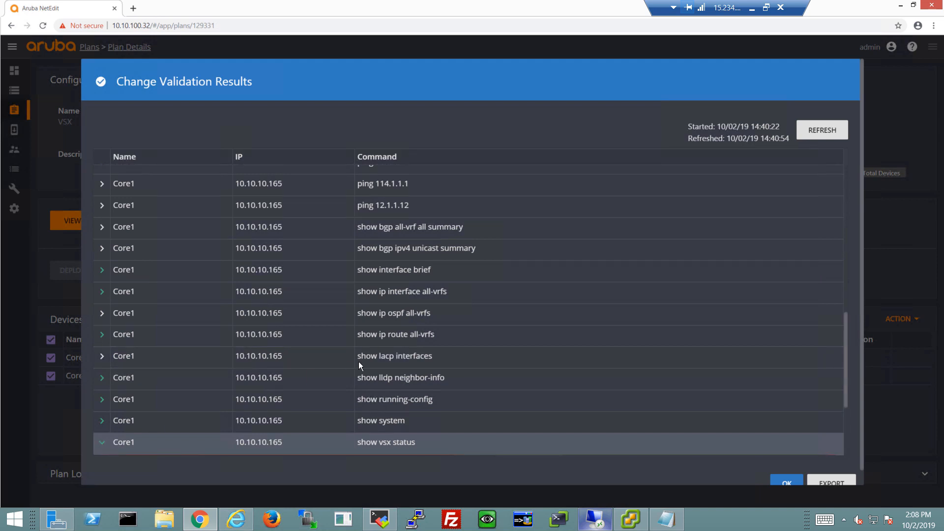
scroll(359, 361, "down", 1)
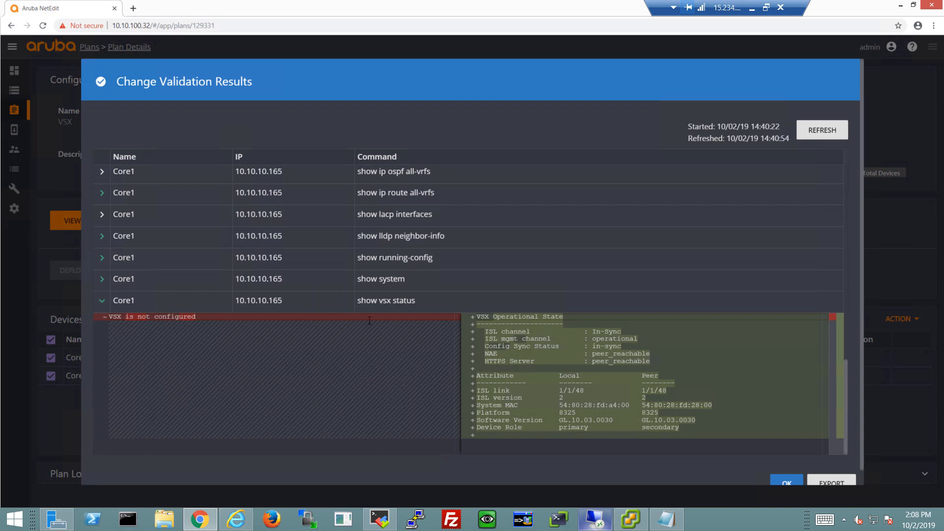
Close the change validation results and commit the deployed VSX plan on both switches.
left_click(786, 483)
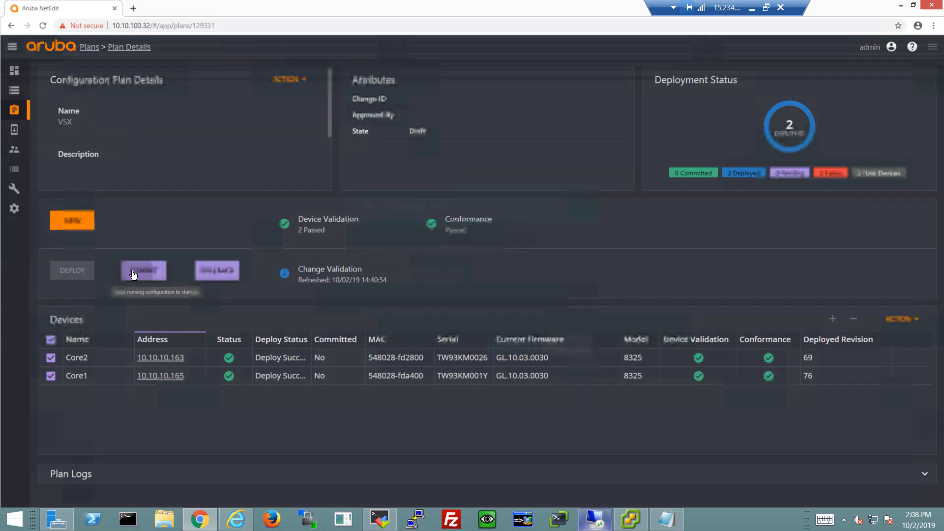
left_click(133, 270)
left_click(502, 343)
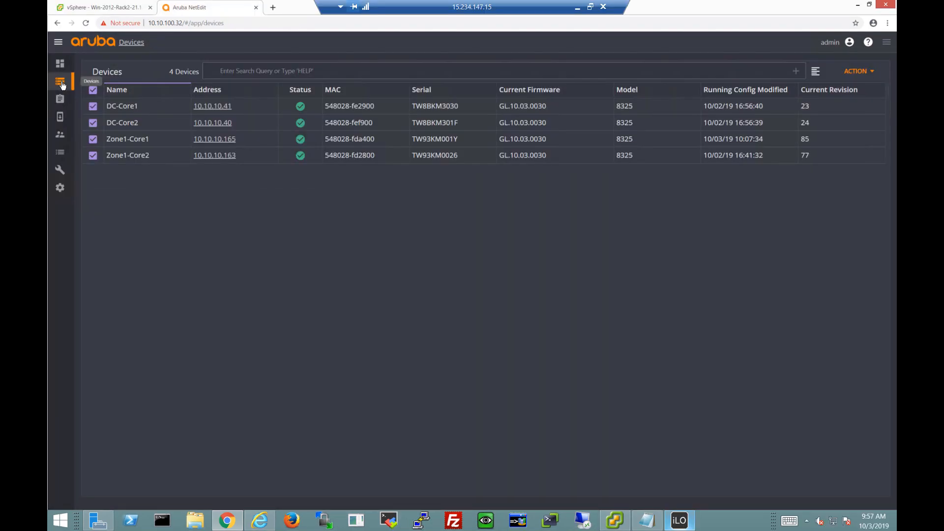
Select only DC-Core1 and DC-Core2 and create a running-config plan for them named Border.
left_click(93, 90)
left_click(93, 107)
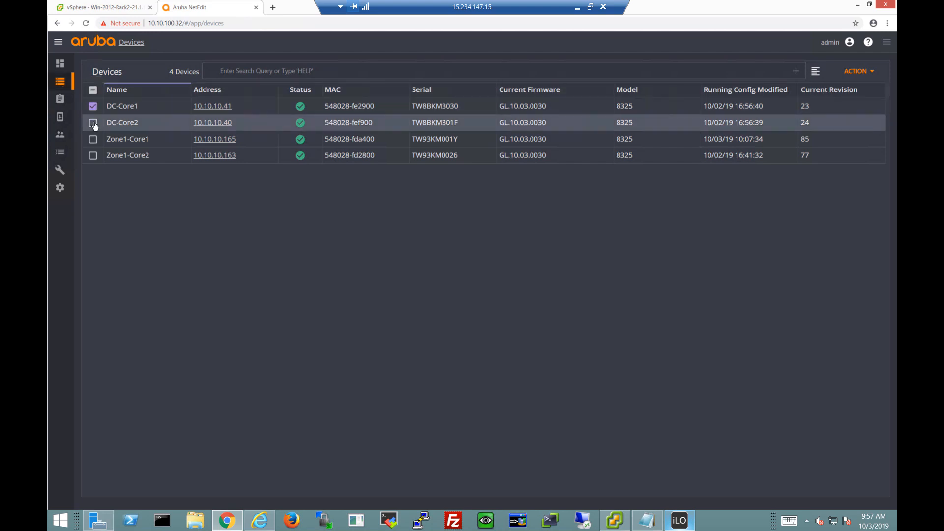
left_click(93, 122)
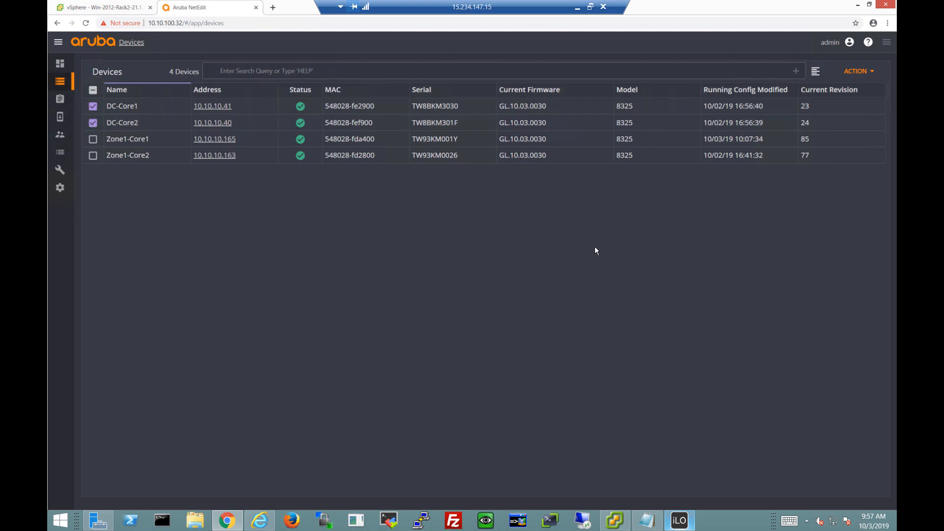
left_click(858, 71)
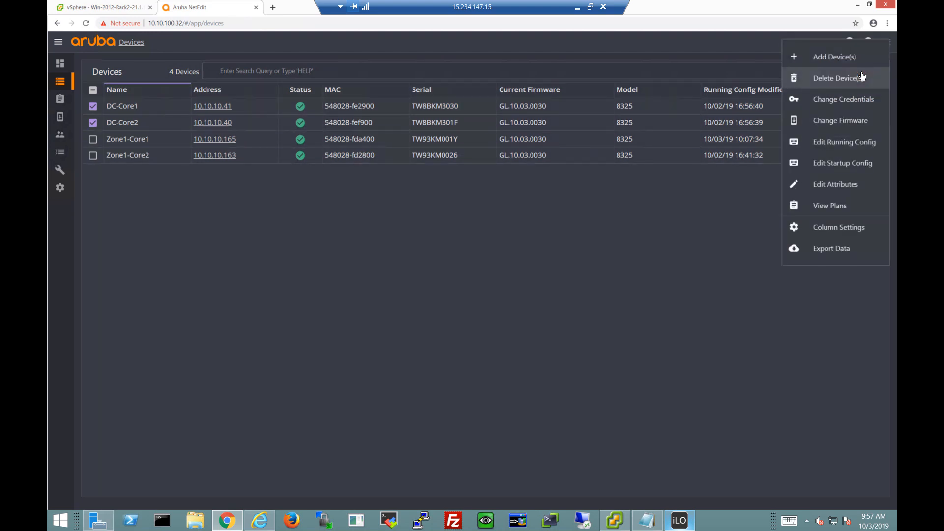
left_click(854, 143)
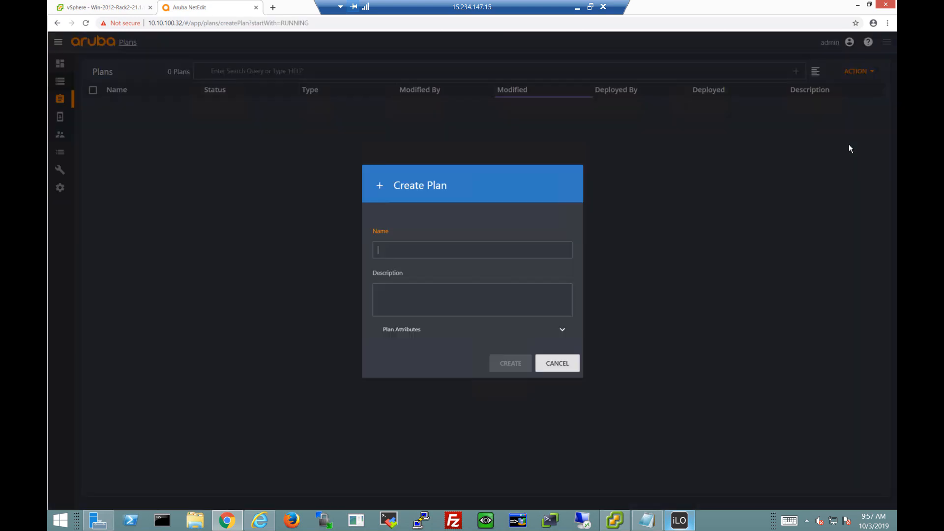
left_click(409, 250)
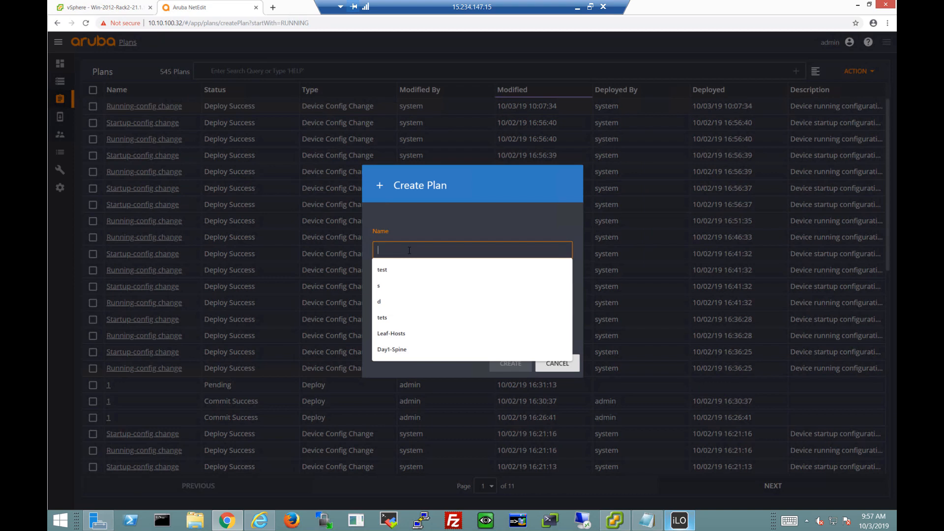
type("Border")
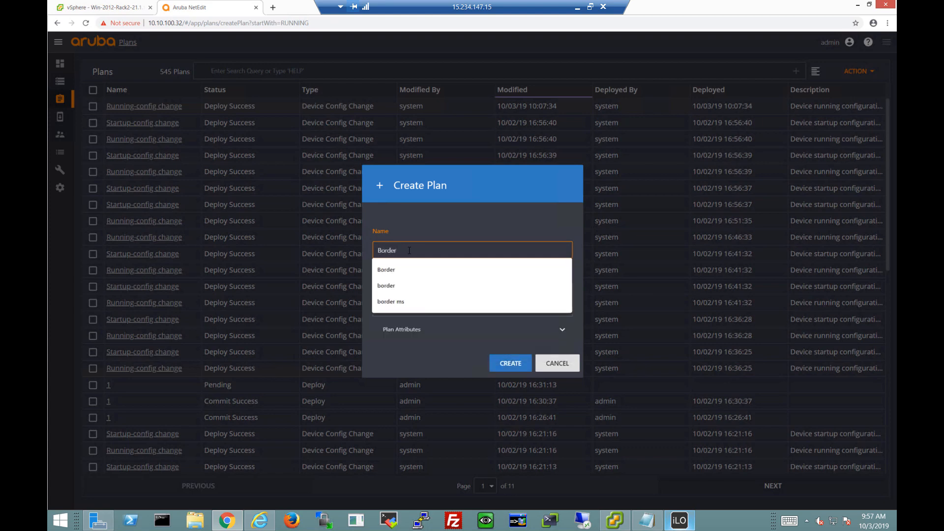
key("Return")
key("Return")
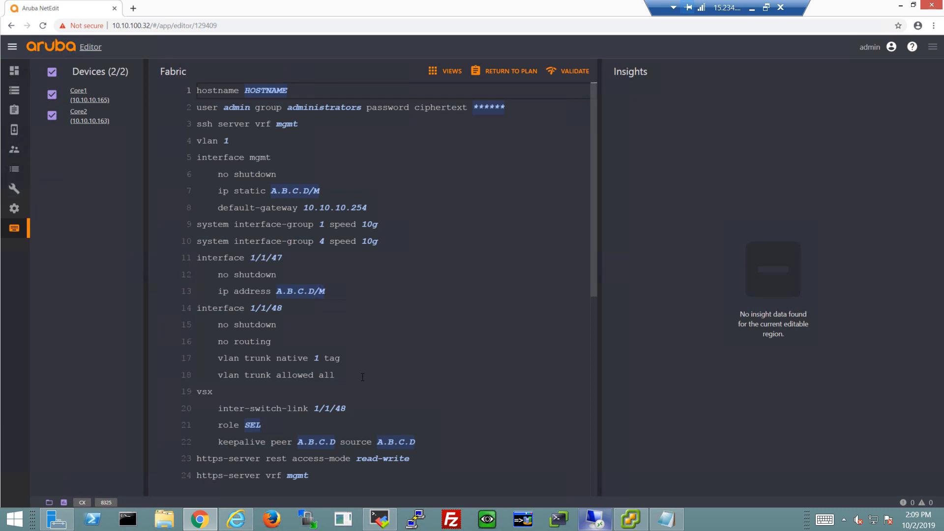
Add an interface 1/1/49 section after the interface 1/1/48 settings in the Core1 and Core2 configuration.
left_click(362, 377)
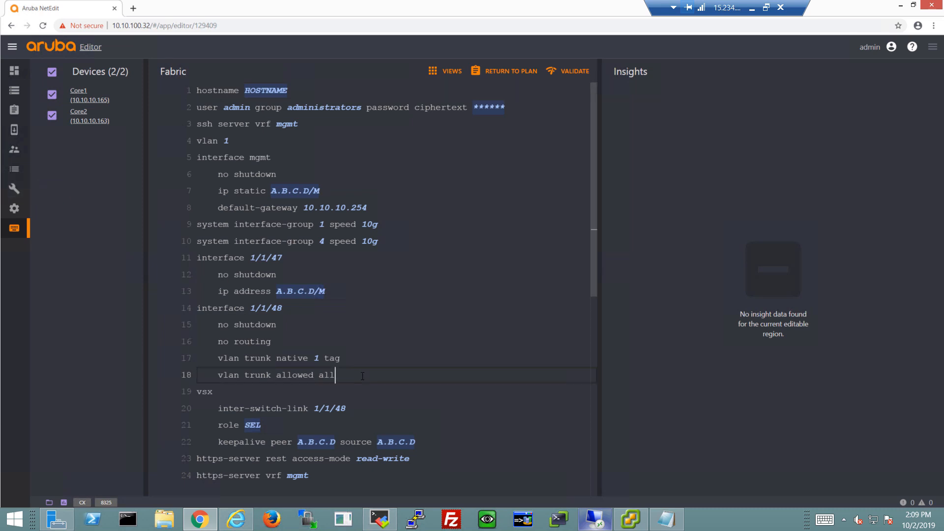
key("Return")
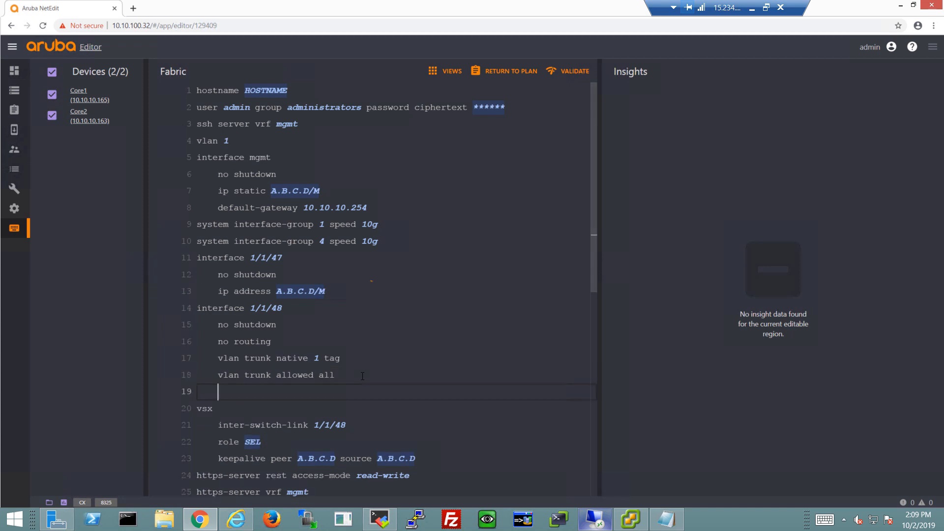
key("BackSpace")
key("BackSpace")
key("BackSpace")
key("BackSpace")
type("inter")
key("Tab")
type("1/1/49")
key("Return")
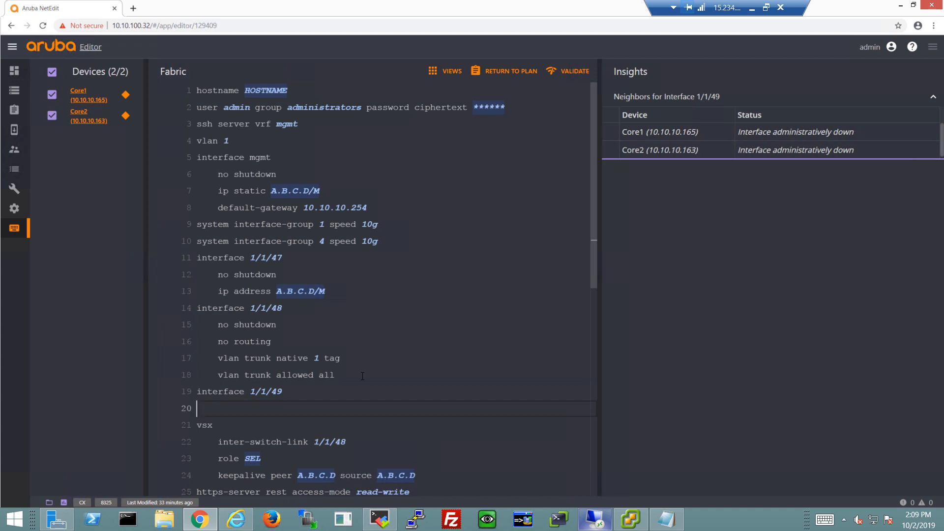
Give interface 1/1/49 the description DC-Core-1 and an IP MTU of 9198.
type("descr")
key("Tab")
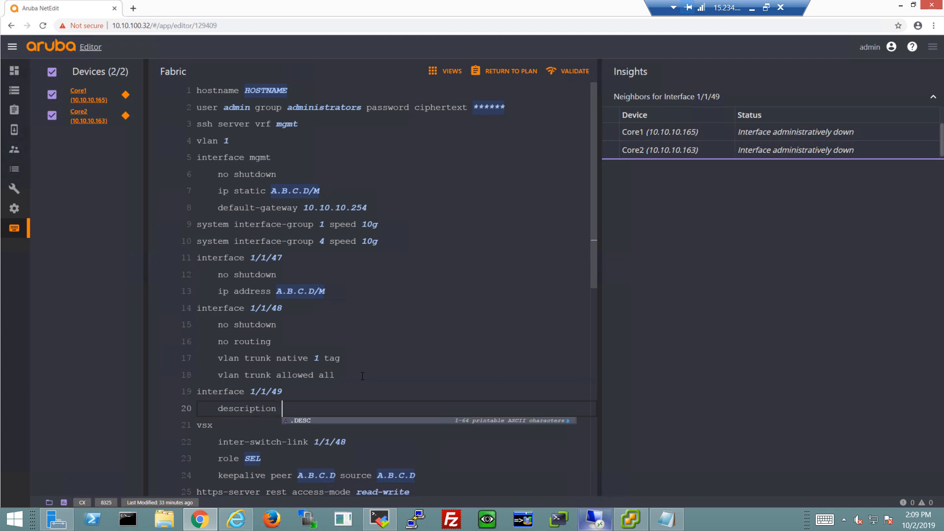
type("DC-Cor")
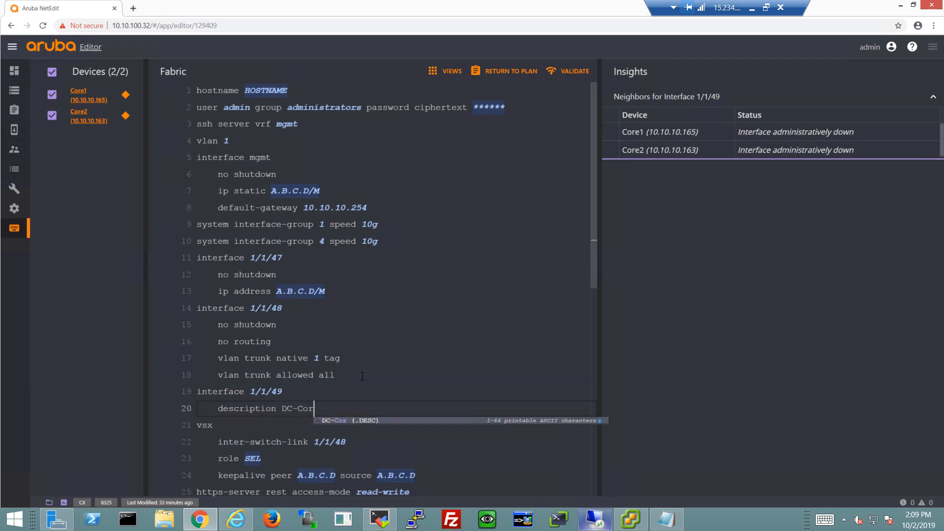
type("e-1")
key("Return")
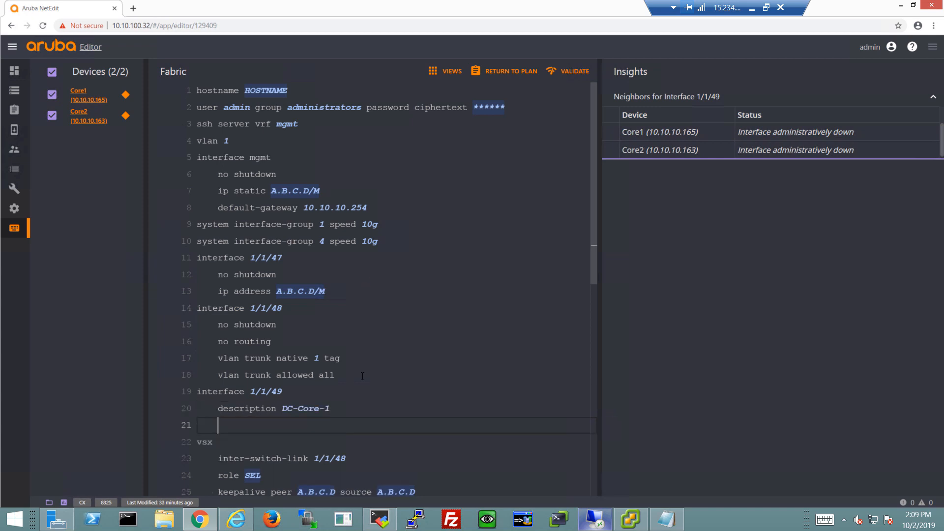
type("ip mtu 9198")
key("Return")
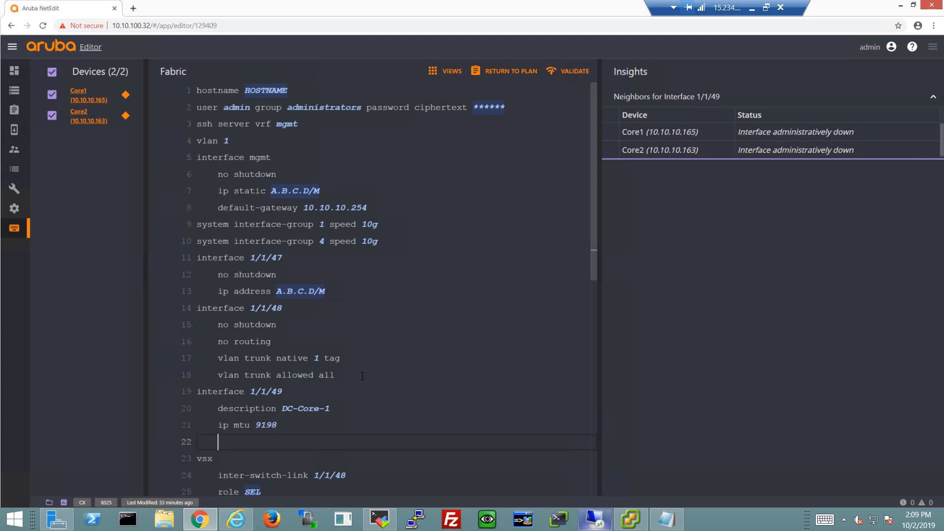
Assign IP address 111.1.1.0/31 to interface 1/1/49 and enable it with no shutdown.
type("ip address 111")
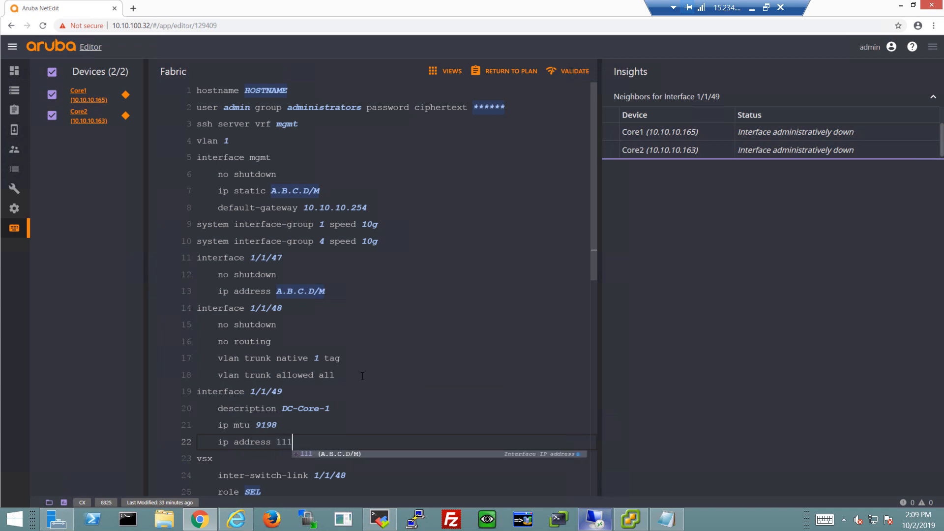
type(".1.1.0/31")
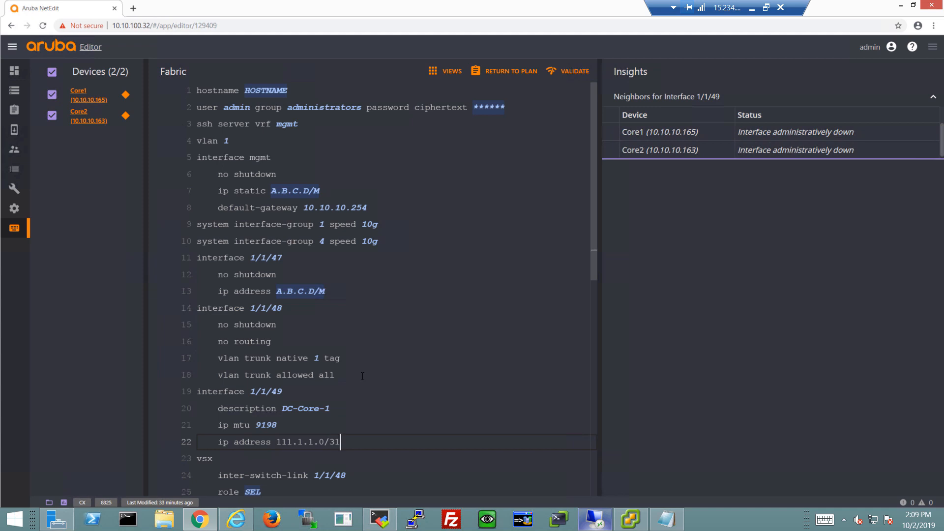
key("Return")
type("no shutdown")
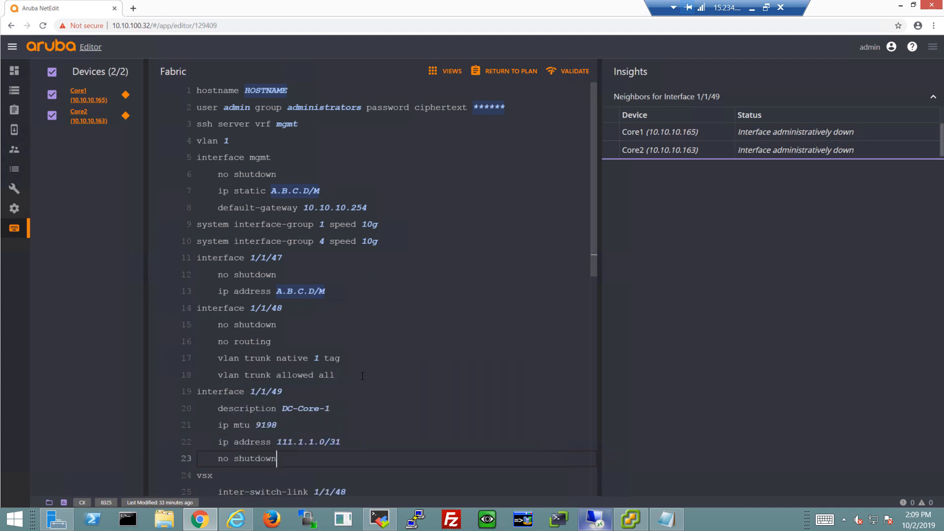
key("Return")
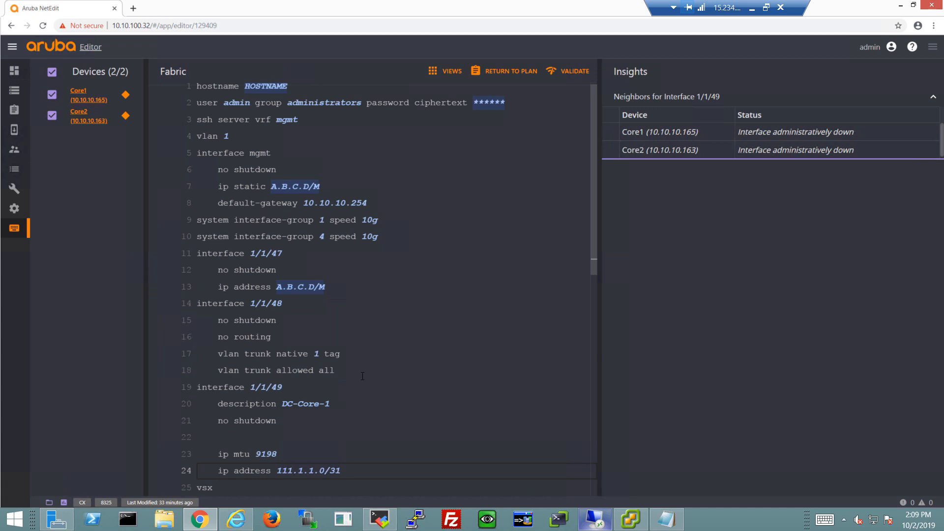
Remove the blank line between no shutdown and ip mtu in the interface 1/1/49 section.
key("Up")
key("Up")
key("Up")
key("Down")
key("BackSpace")
key("BackSpace")
key("BackSpace")
key("BackSpace")
key("BackSpace")
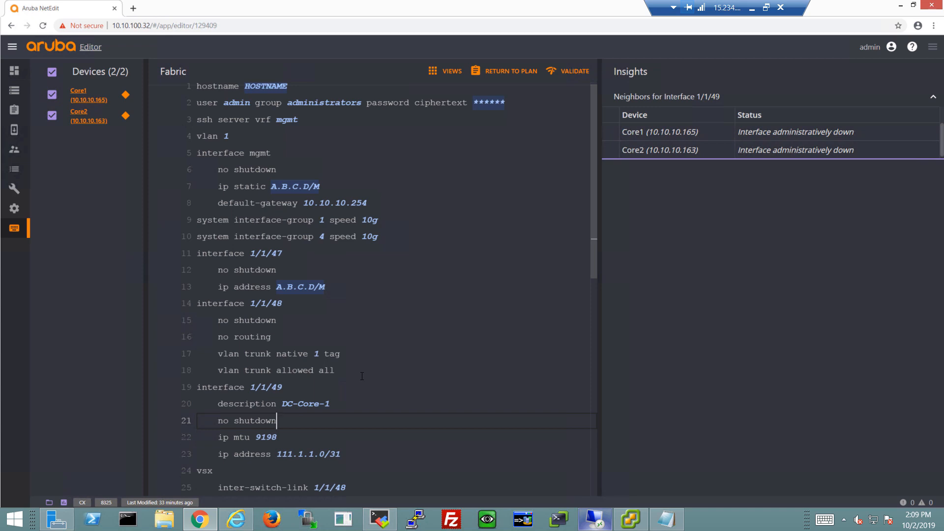
Set Core2's IP address on interface 1/1/49 to 113.1.1.0/31 and apply the parameter change.
scroll(356, 371, "down", 1)
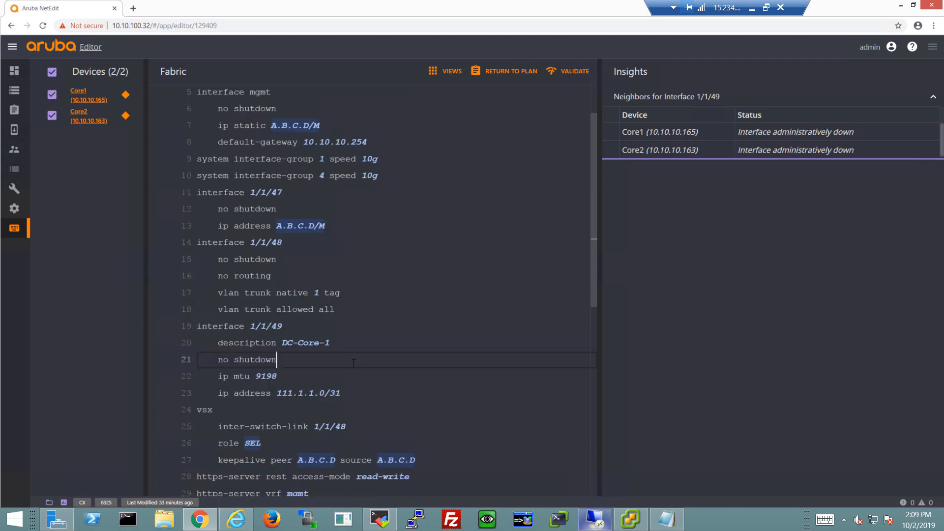
left_click(311, 392)
left_click(259, 393)
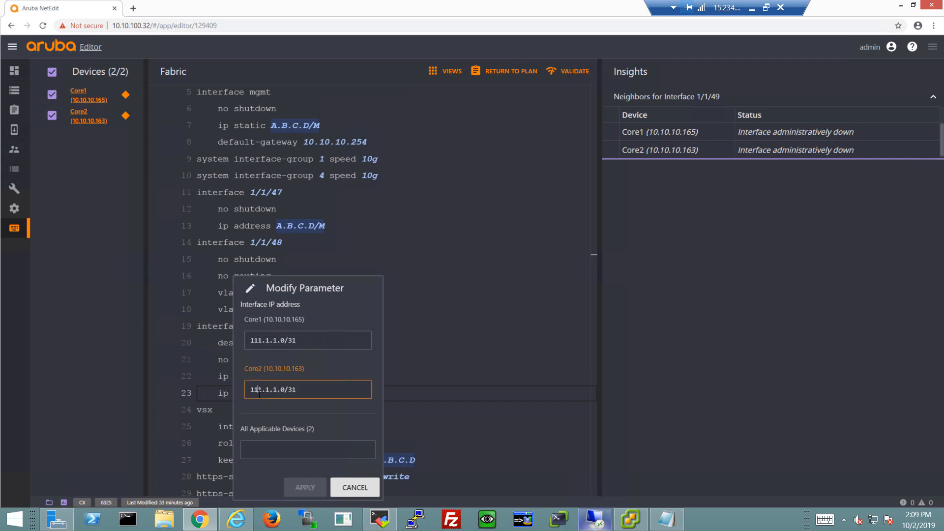
key("BackSpace")
type("3")
left_click(297, 487)
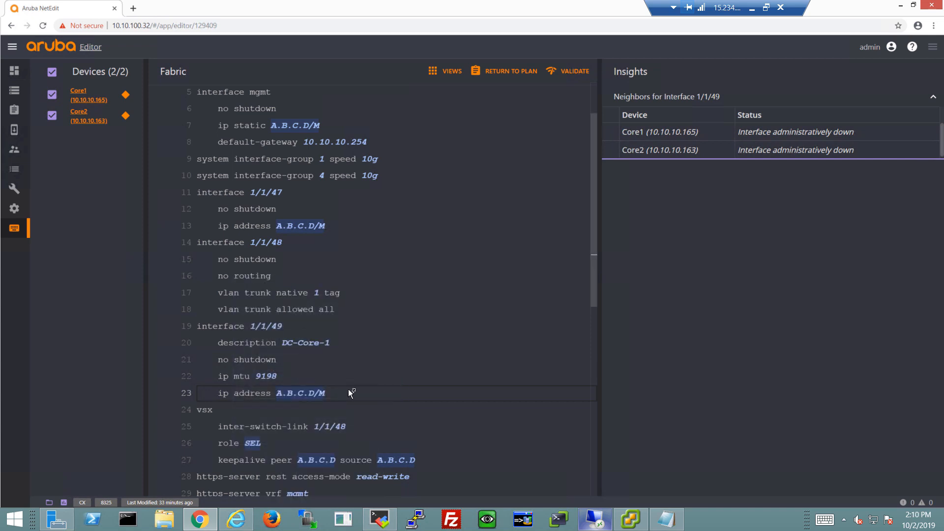
Copy the settings under interface 1/1/49 and add an interface 1/1/50 section below them.
left_click_drag(349, 391, 211, 338)
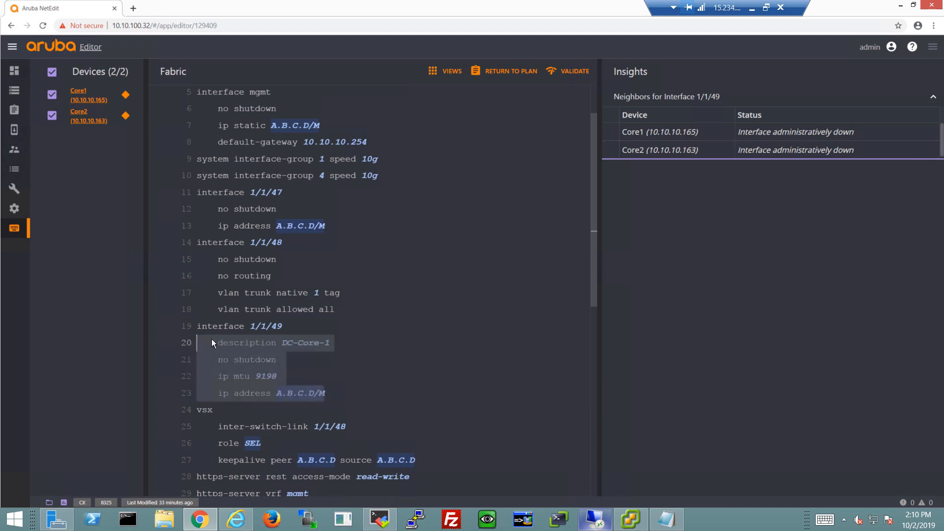
left_click(365, 392)
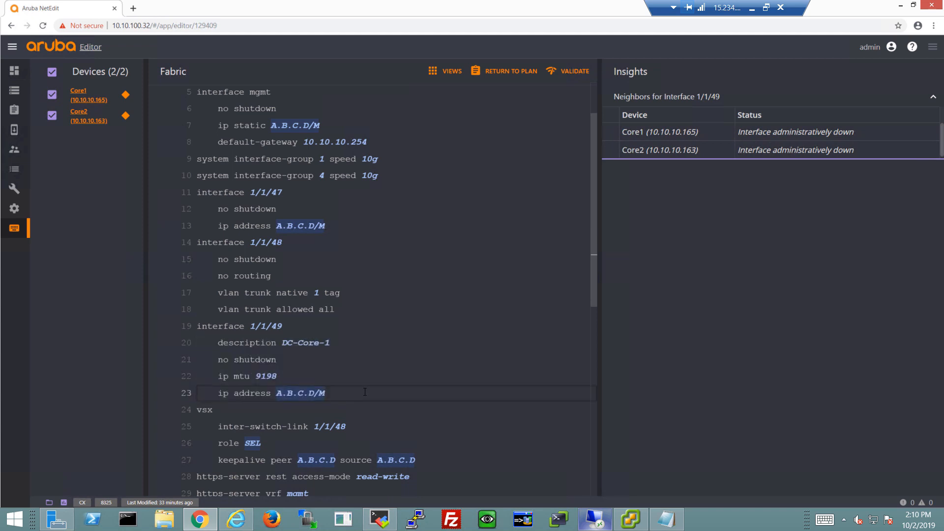
key("Return")
key("BackSpace")
key("BackSpace")
key("BackSpace")
key("BackSpace")
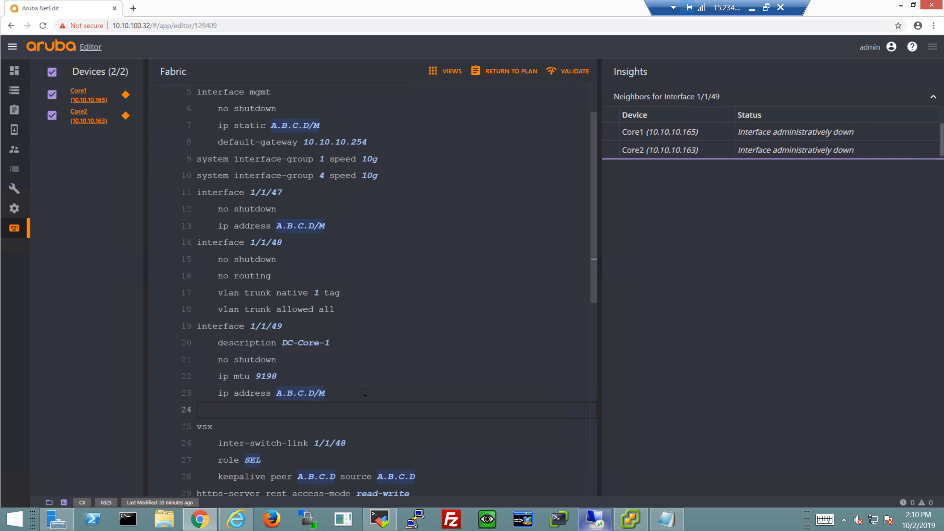
type("interface ")
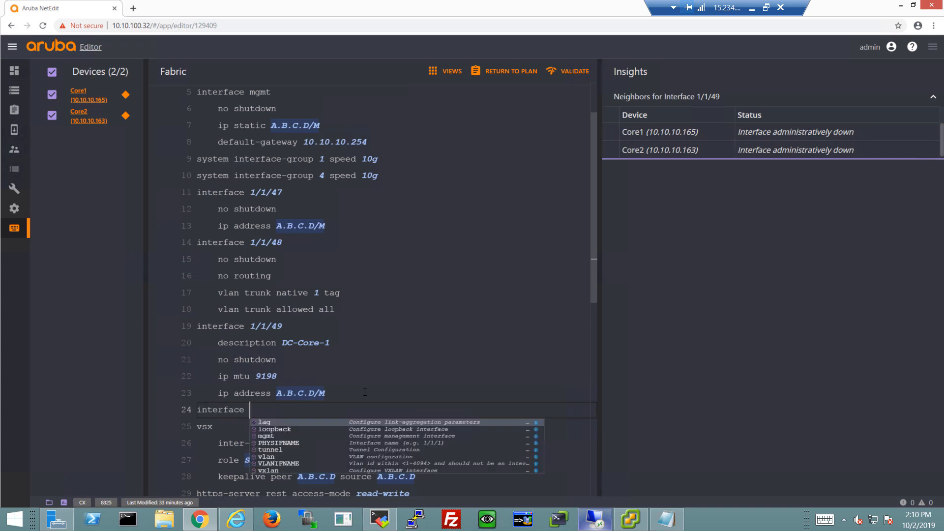
type("1/1/50")
key("Return")
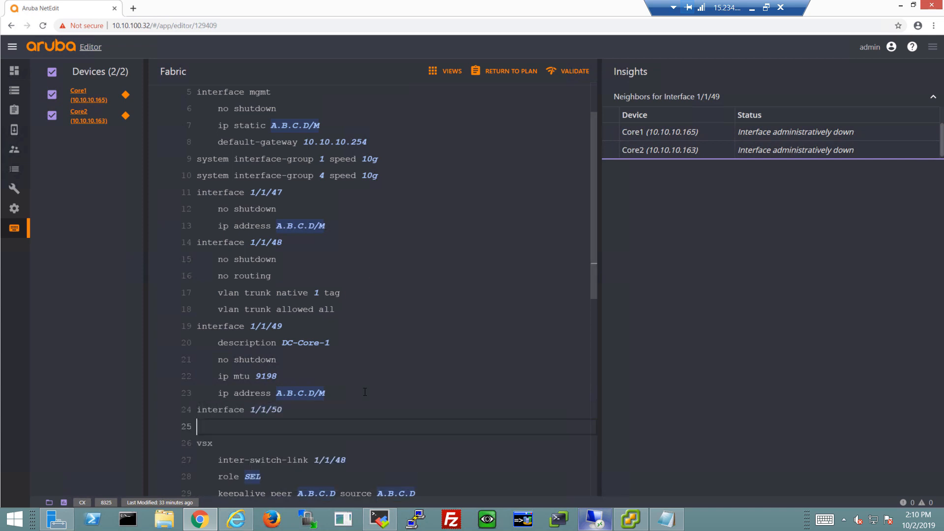
Paste the copied interface 1/1/49 settings under interface 1/1/50 and change the description there to DC-Core-2.
type("description DC-Core-1     no shutdown     ip mtu 9198     ip address 111.1.1.0/31")
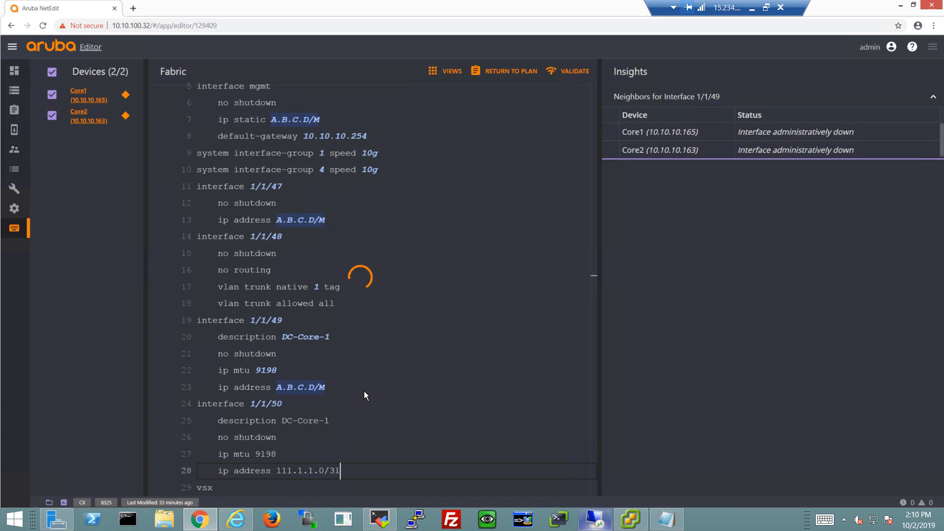
key("Return")
left_click(340, 400)
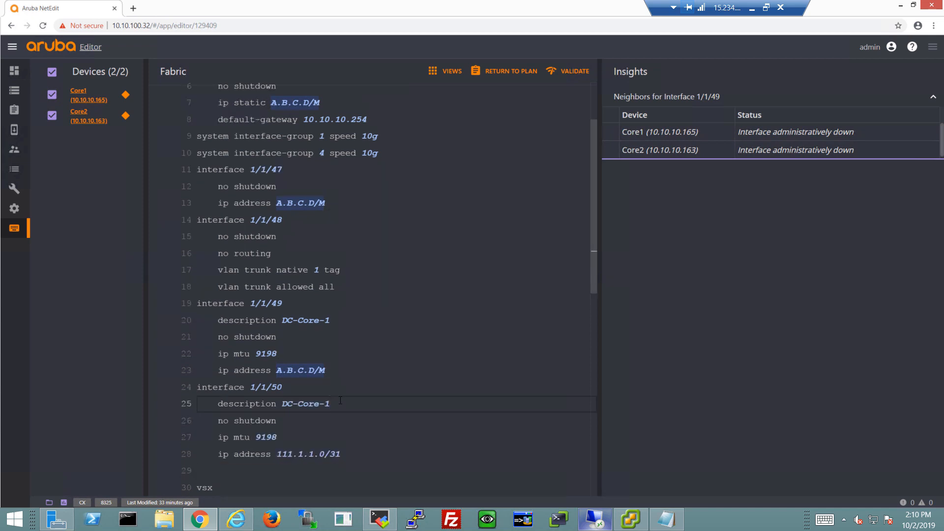
key("BackSpace")
type("2")
Set the interface 1/1/50 IP address to 112.1.1.0/31 on Core1 and 114.1.1.0/31 on Core2, and apply the changes.
right_click(302, 453)
key("Escape")
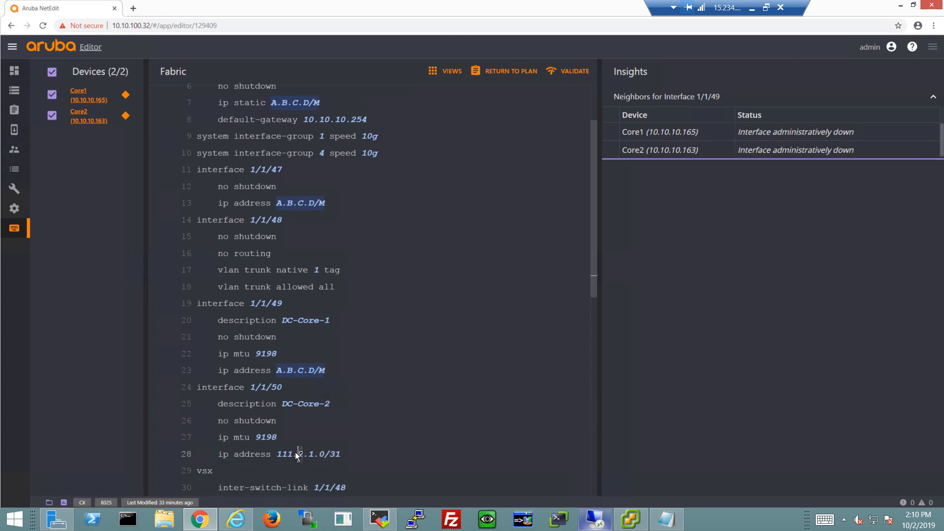
left_click(295, 452)
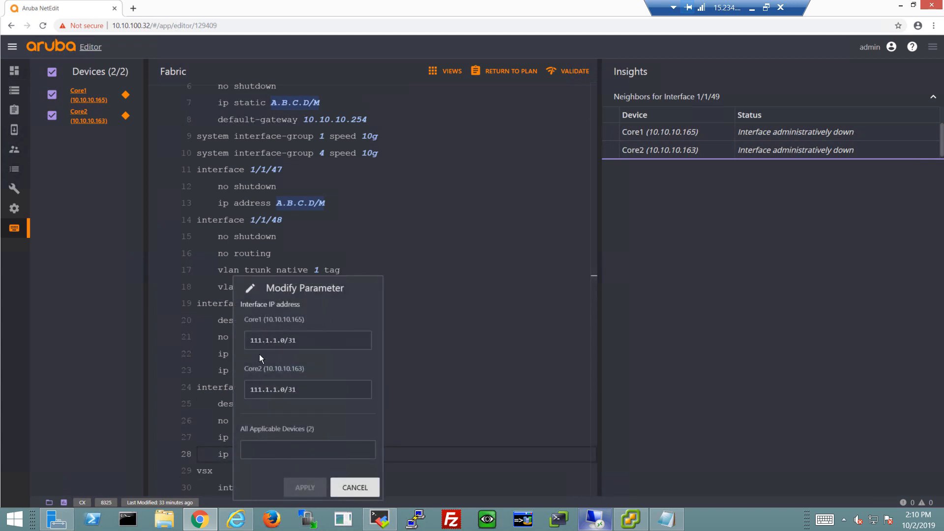
left_click(261, 340)
key("BackSpace")
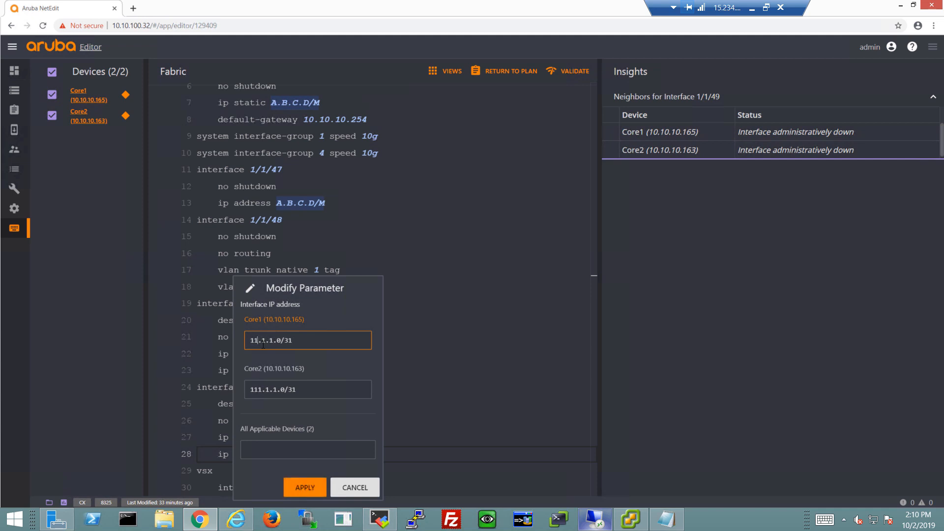
type("2")
left_click(260, 390)
key("BackSpace")
type("4")
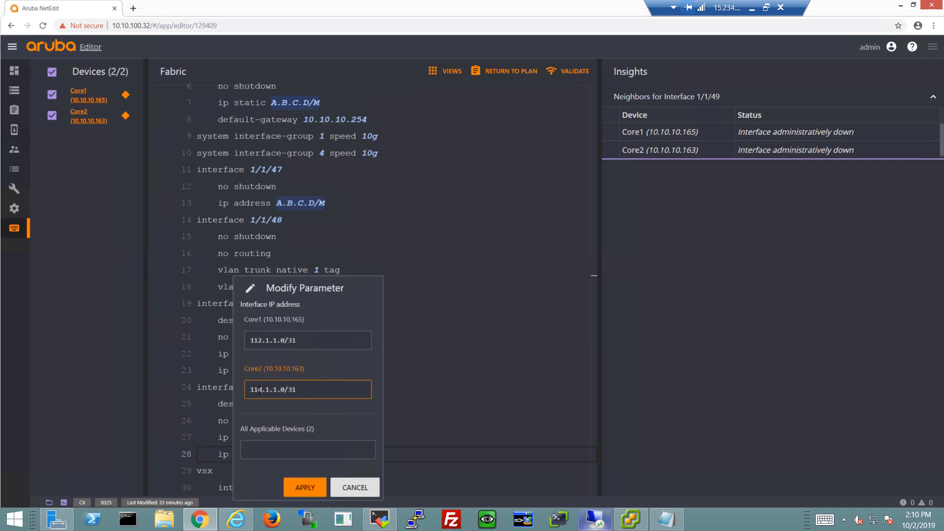
left_click(309, 495)
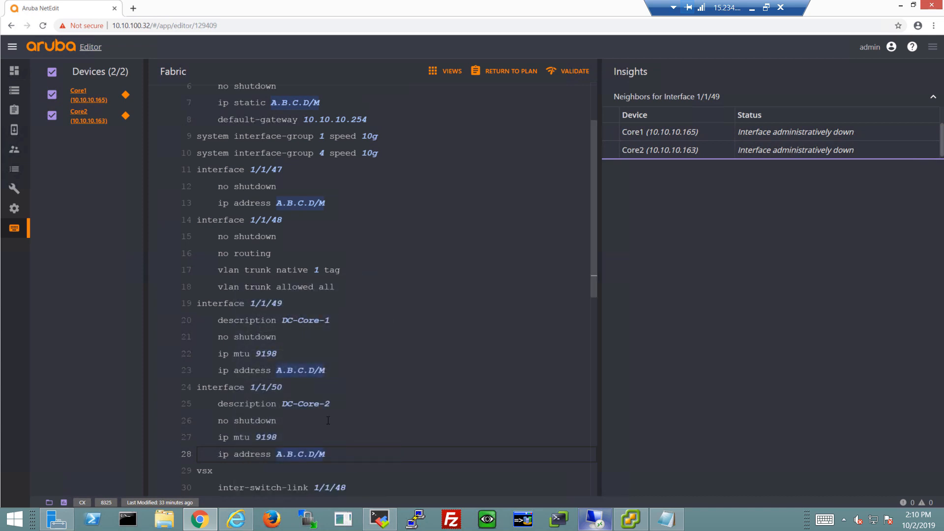
scroll(329, 422, "down", 4)
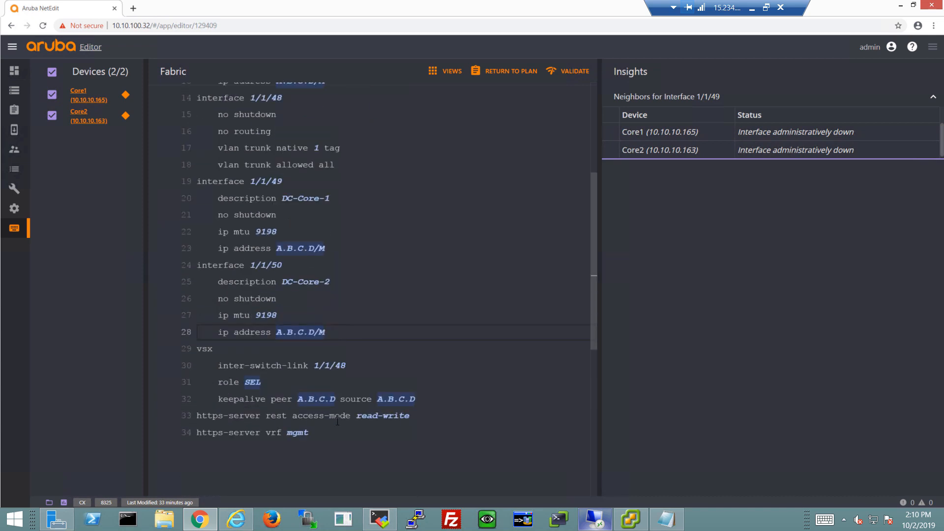
Add a BGP routing process with AS number 65000 to the configuration of both core switches.
left_click(338, 432)
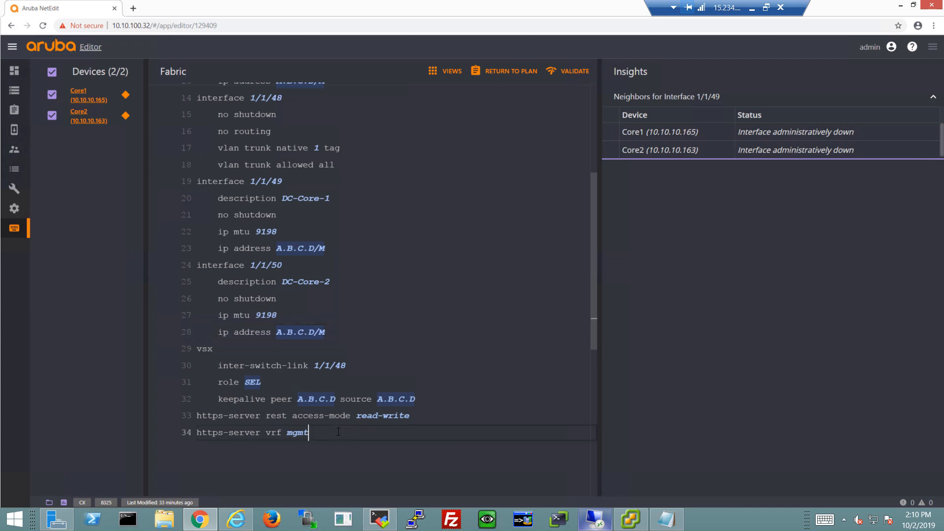
key("Return")
type("route")
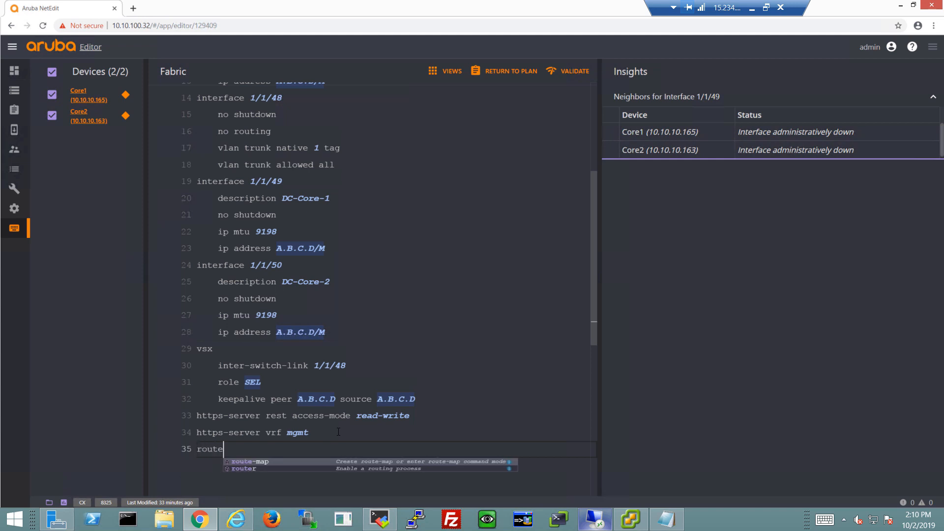
key("Down")
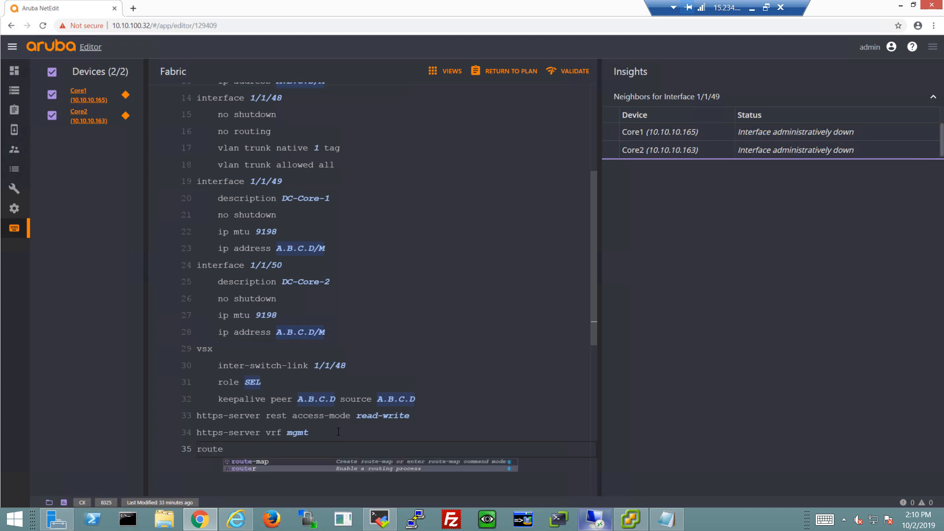
key("Return")
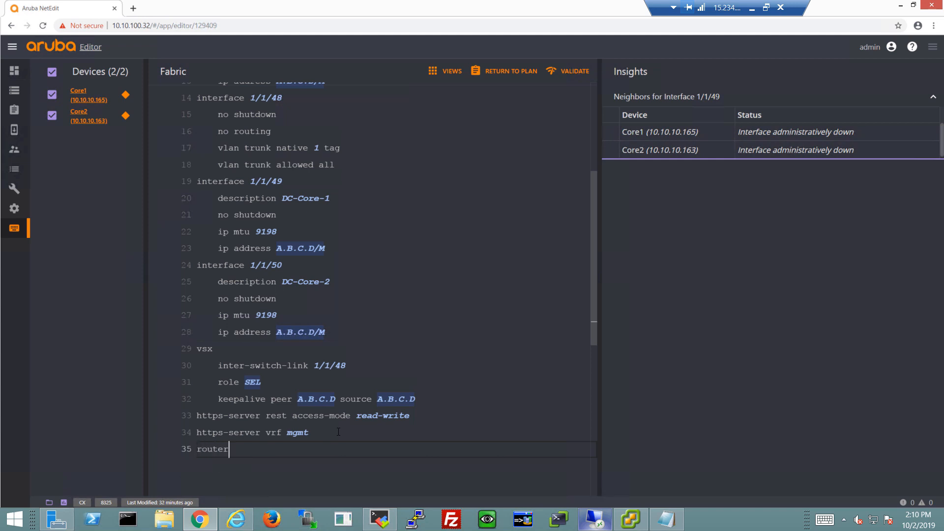
key("Return")
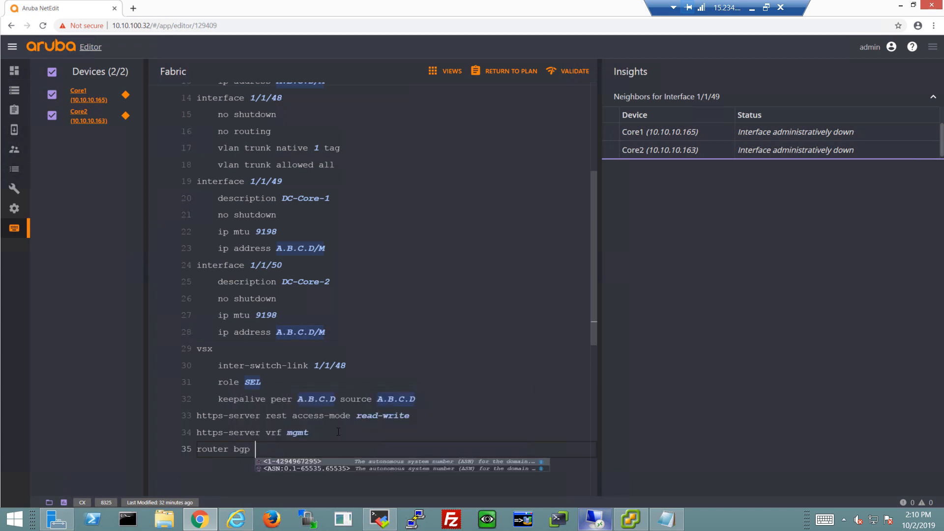
type("65000")
key("Return")
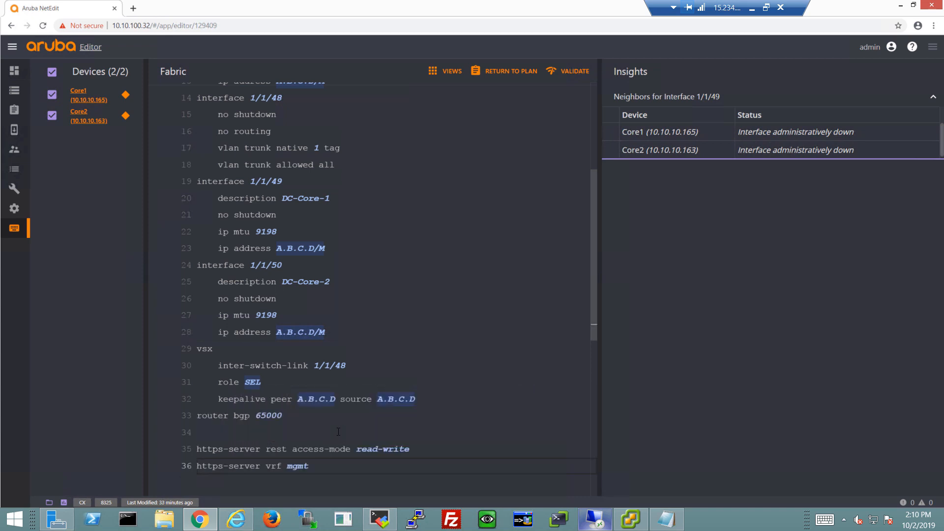
Under router bgp 65000, set the BGP router ID to 3.3.3.3 on Core1 and 4.4.4.4 on Core2, and apply the parameters.
left_click(338, 432)
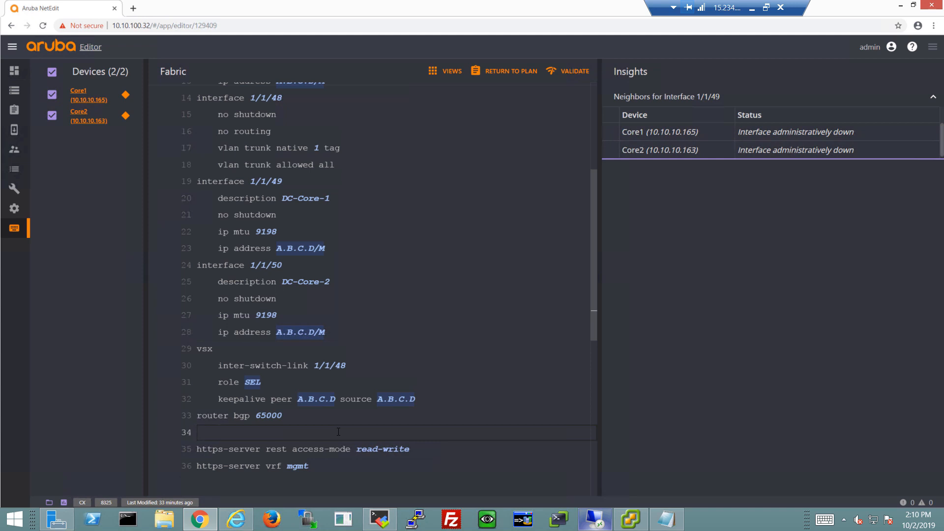
type("bgp router-id ")
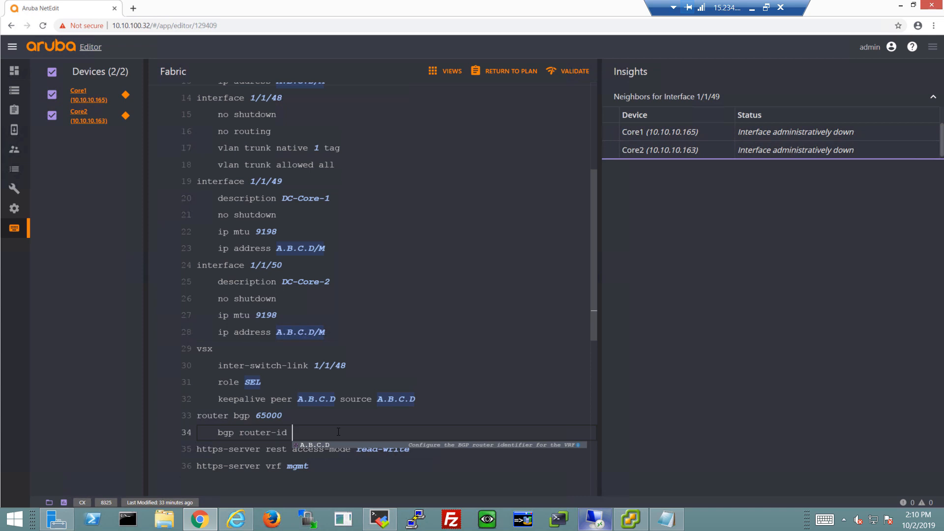
type("3.3.3.3")
key("Return")
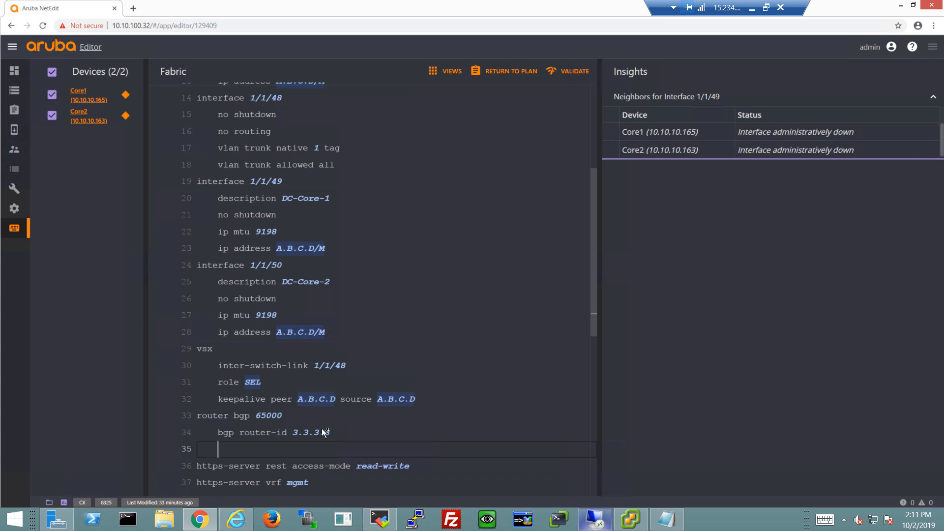
left_click(321, 432)
left_click_drag(289, 391, 228, 382)
type("4.4.4.4")
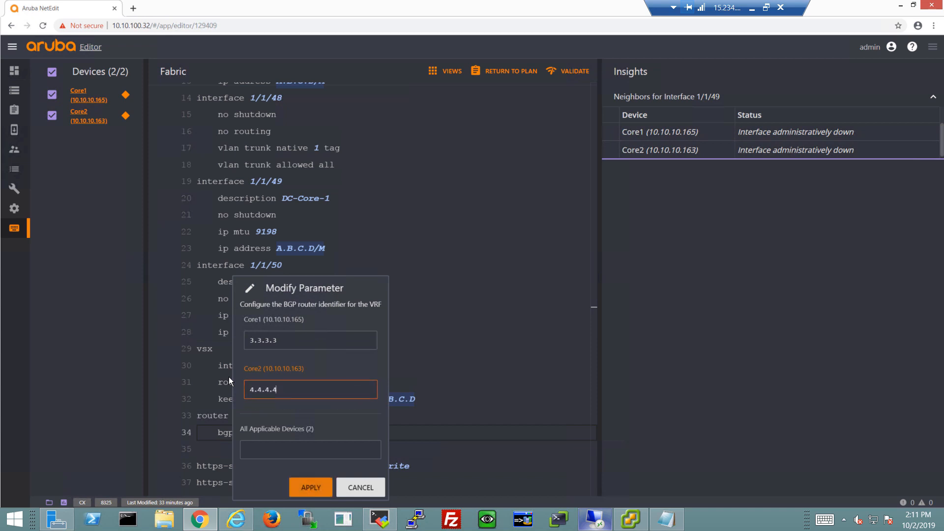
left_click(325, 488)
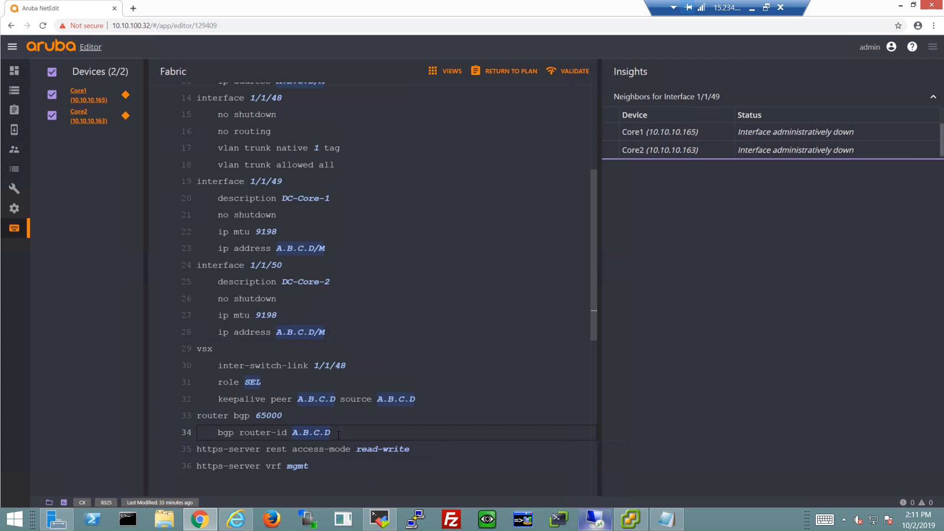
Limit editing to Core1 and add BGP neighbor 111.1.1.1 with remote-as 65001 below the router ID.
key("Return")
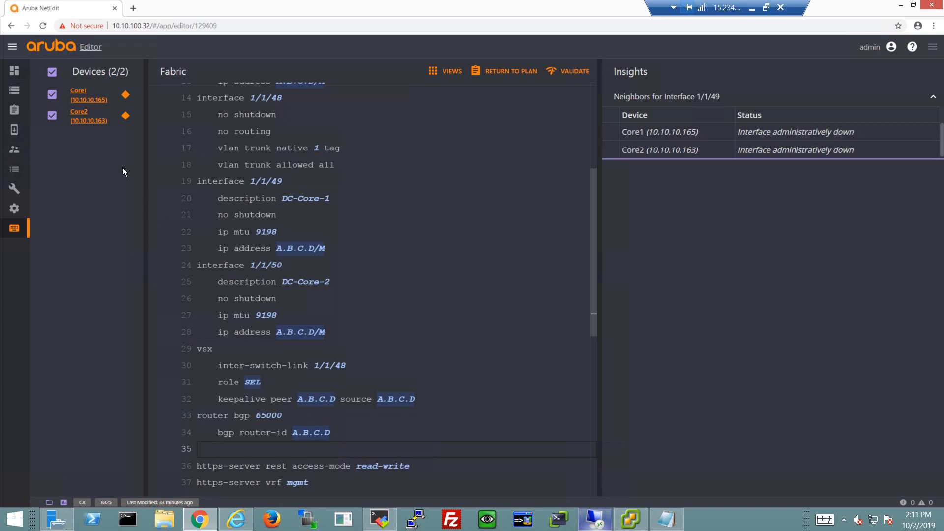
left_click(52, 116)
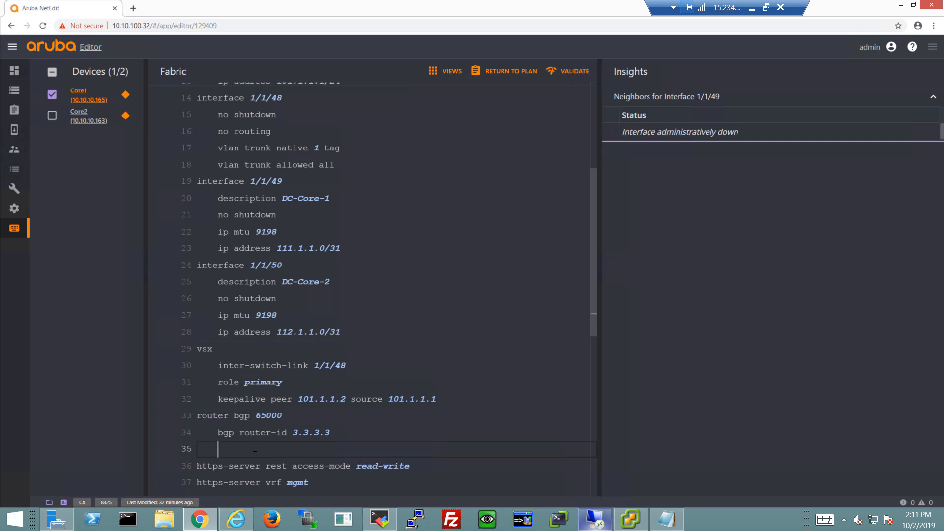
type("nei")
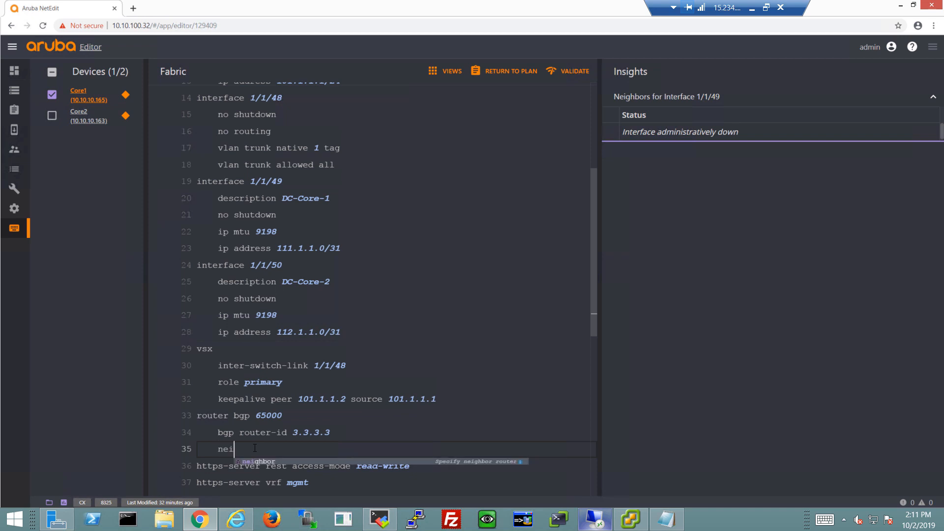
key("Tab")
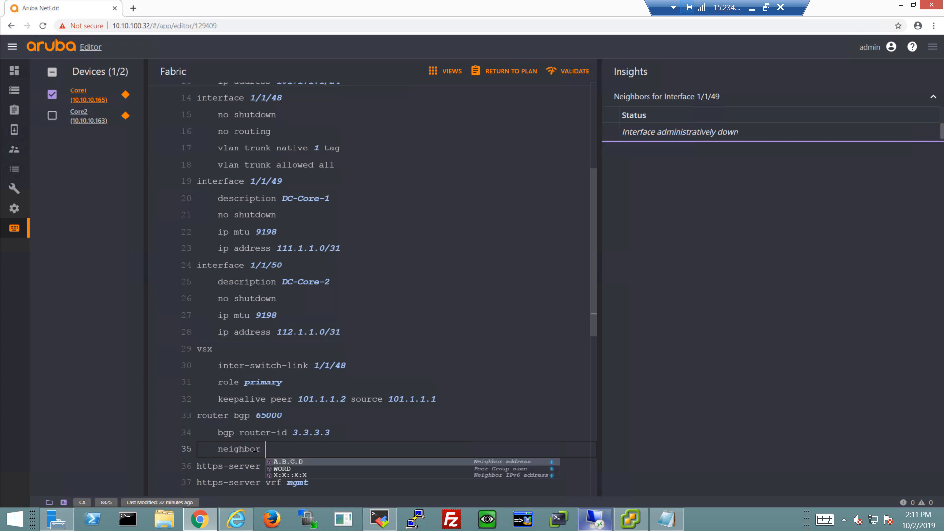
type("111.1.1")
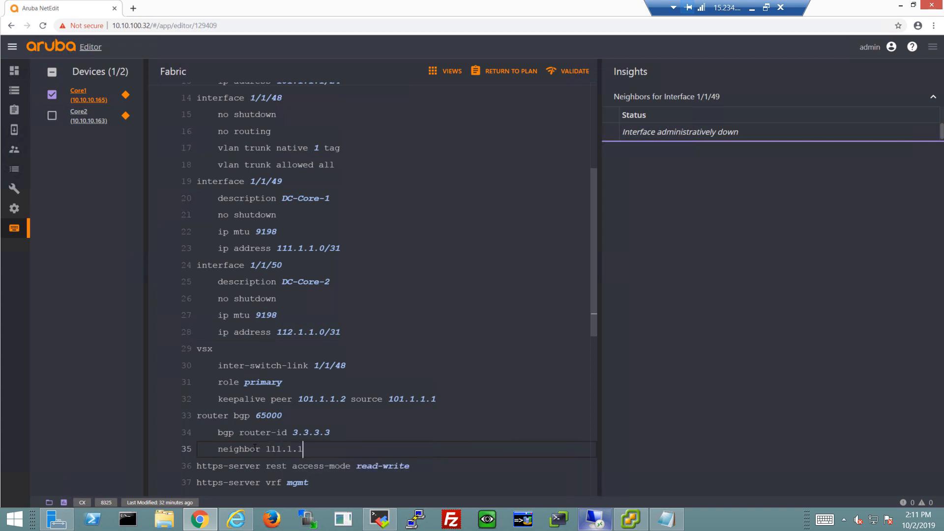
type(".1 remote-as 65001")
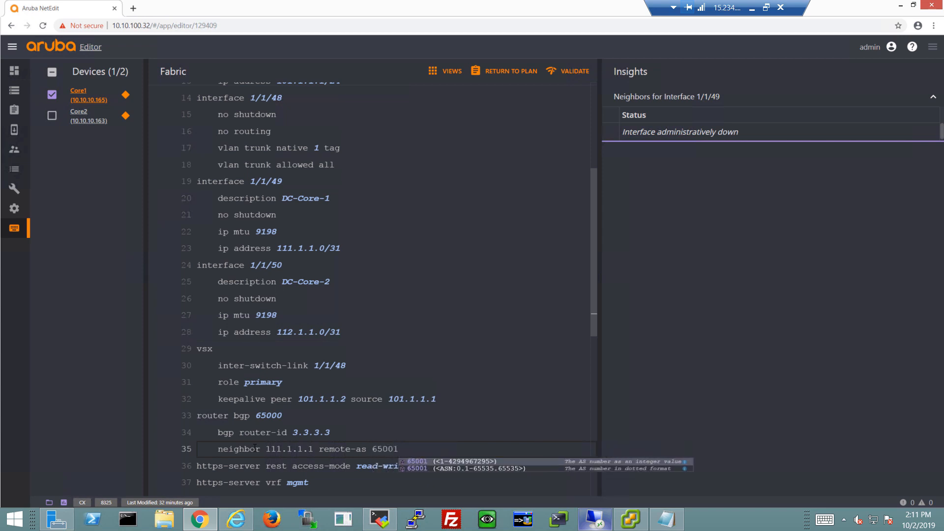
key("Return")
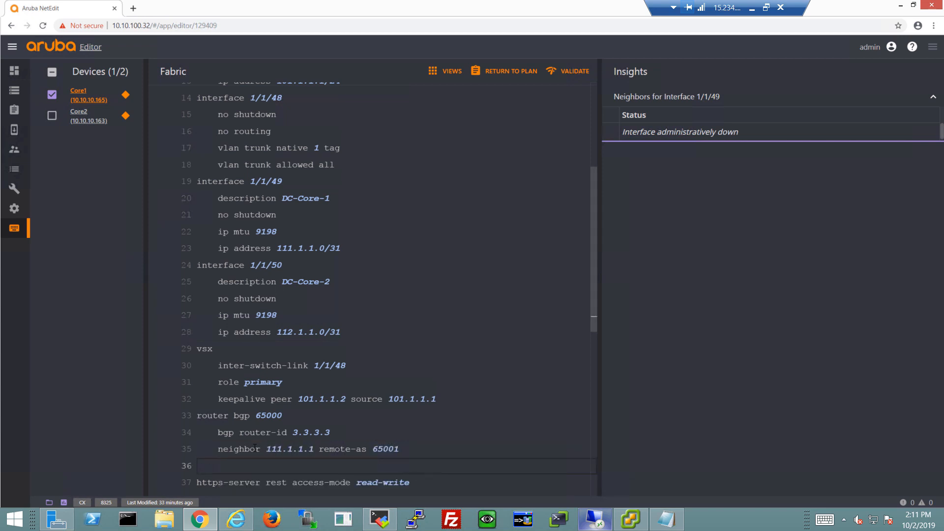
Add a second BGP neighbor on Core1, 112.1.1.1 with remote-as 65002.
type("neighbor 11")
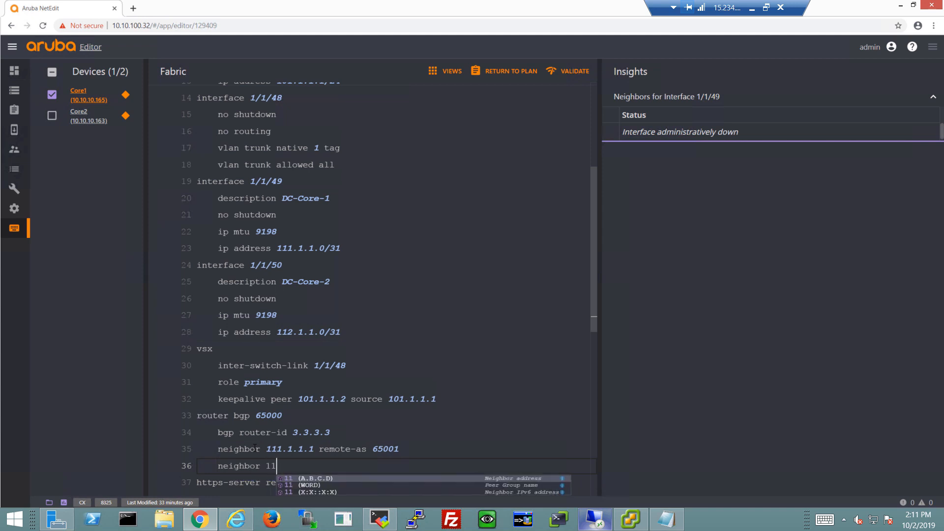
type("2.1")
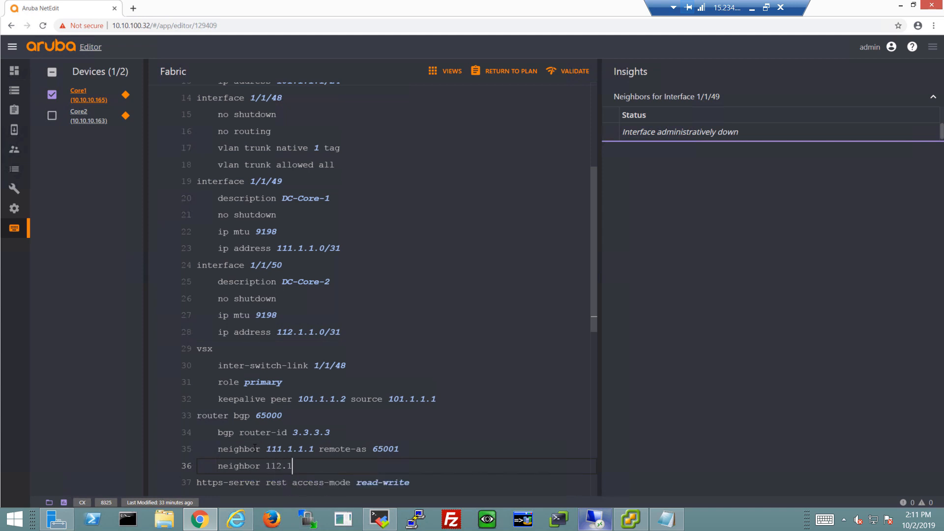
type(".1.1 remot")
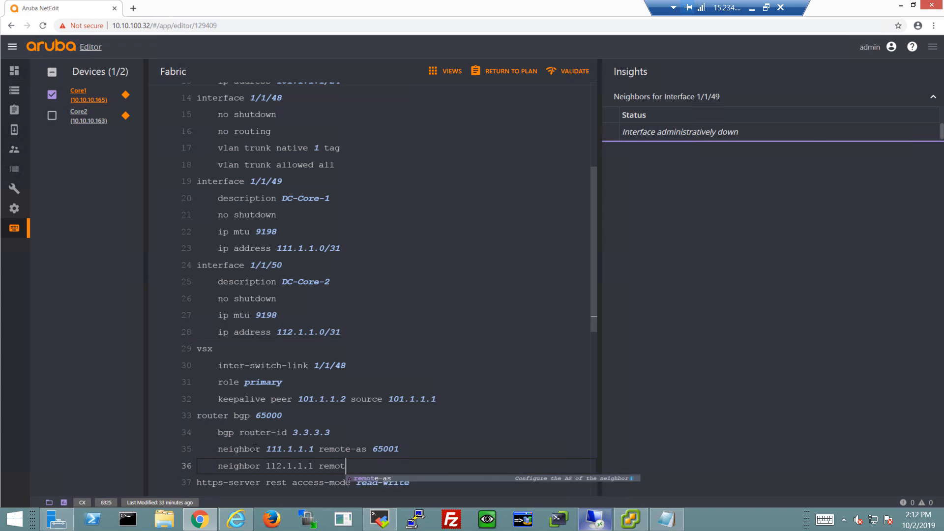
type("e-as 650002")
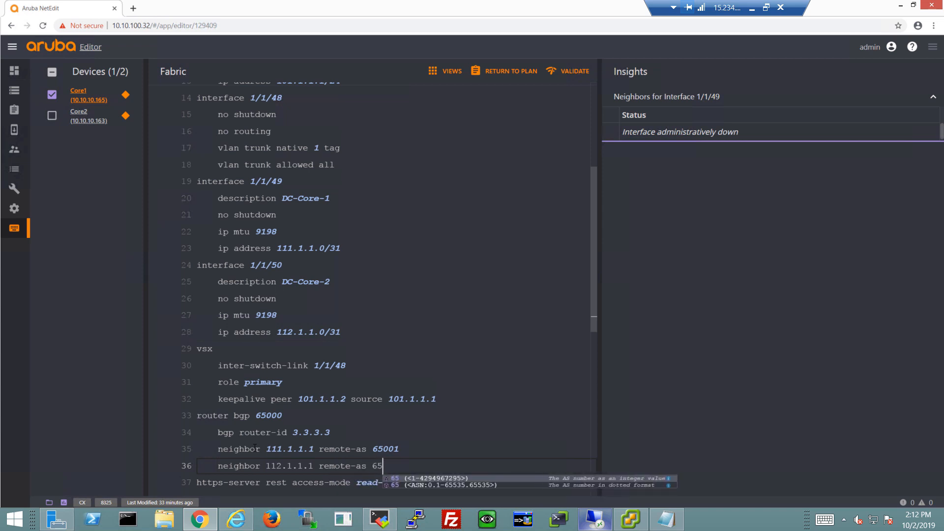
key("BackSpace")
key("BackSpace")
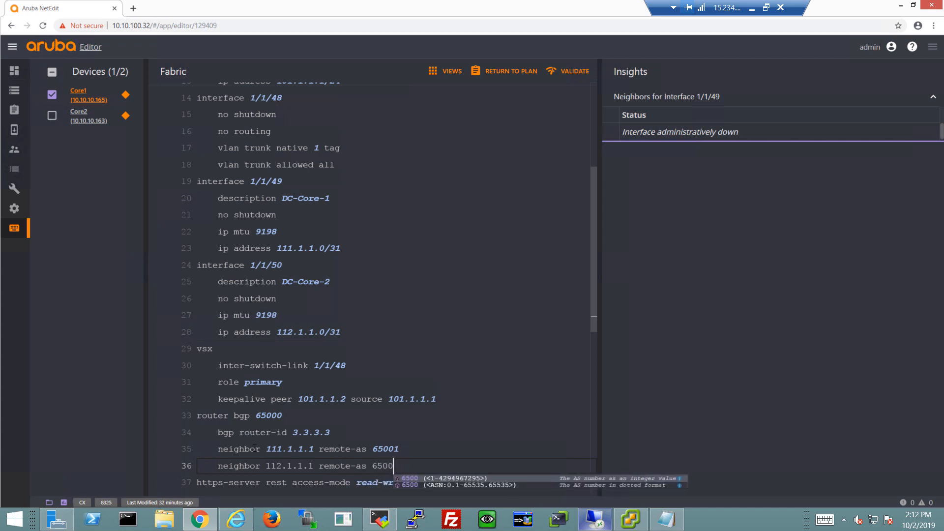
type("2")
key("Return")
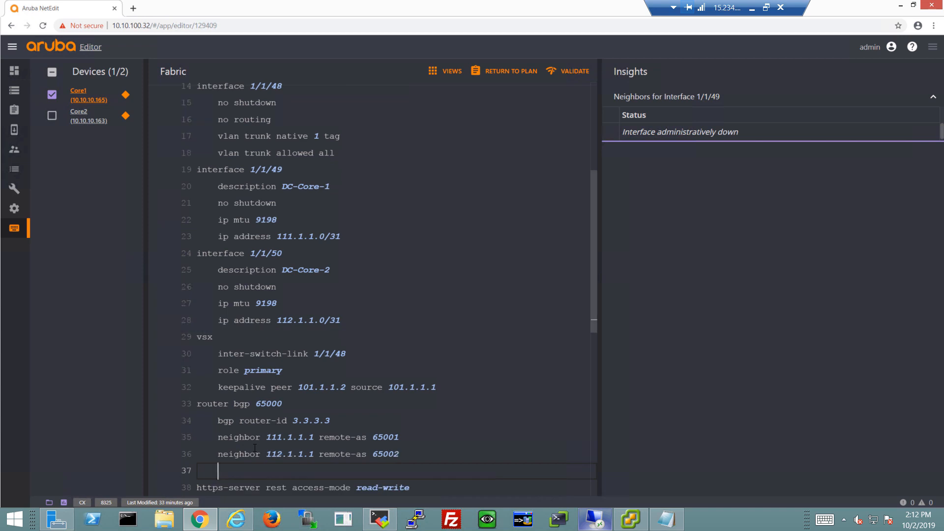
Add the address-family ipv4 unicast section to Core1's BGP configuration and activate neighbor 111.1.1.1 in it.
type("add")
key("Tab")
type("ipv4 unicast")
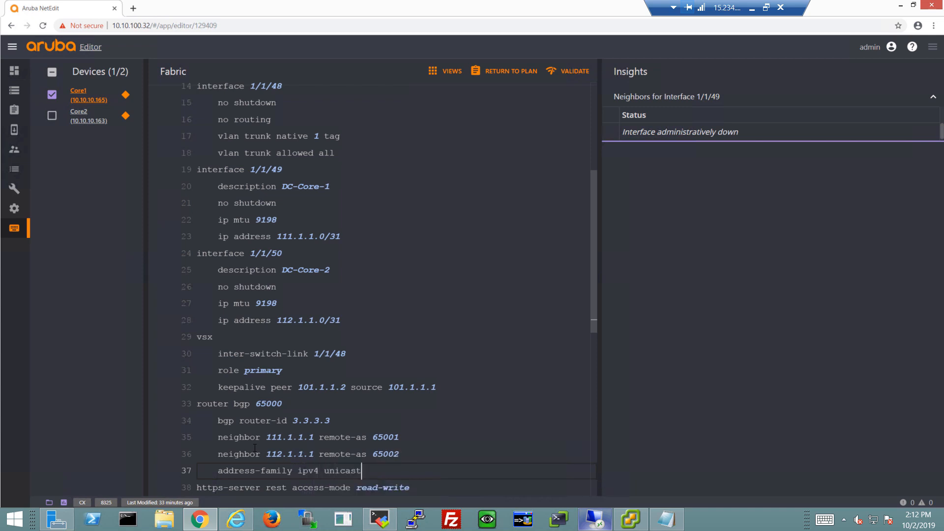
key("Return")
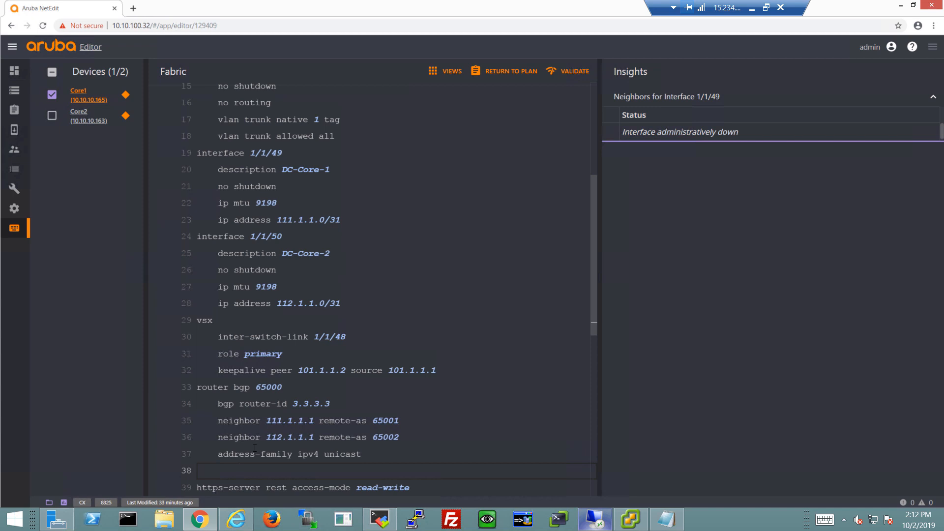
type("neighbor 111.1.1.1")
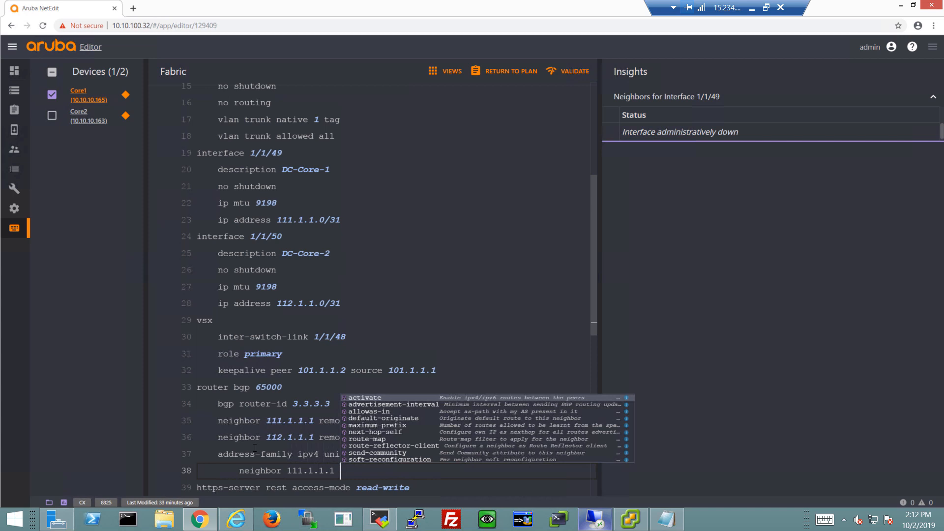
key("Return")
key("Return")
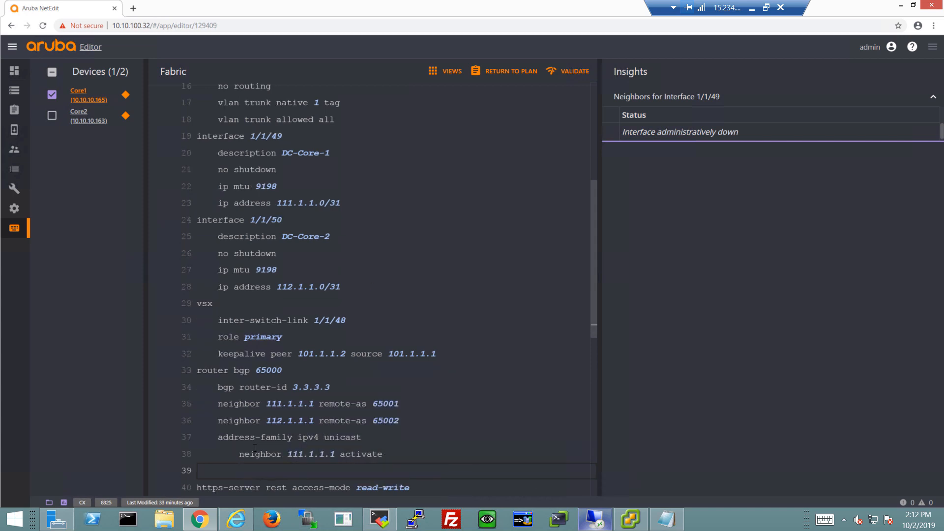
Activate neighbor 112.1.1.1 in Core1's ipv4 unicast address family.
type("neighbor 112.1.1.1 remo")
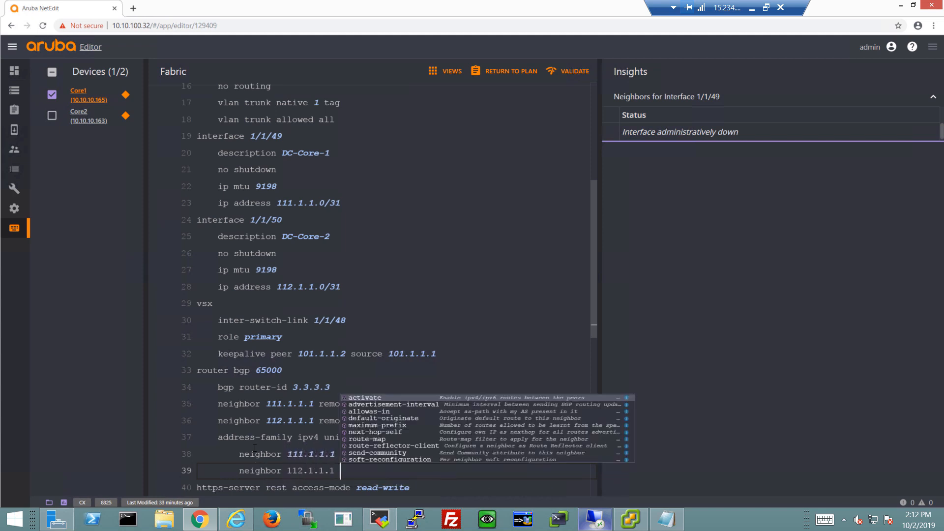
key("BackSpace")
key("BackSpace")
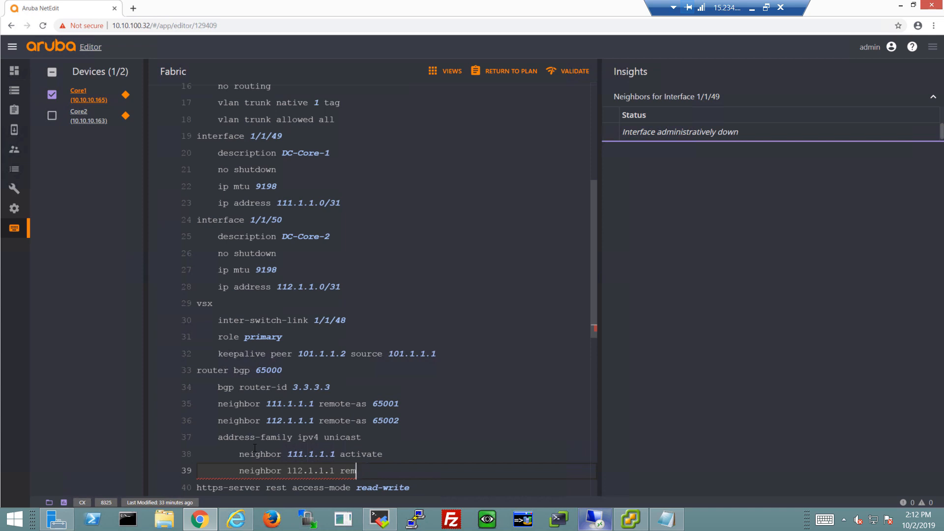
type("ot")
key("BackSpace")
key("BackSpace")
key("BackSpace")
key("BackSpace")
key("BackSpace")
type("activate")
key("Return")
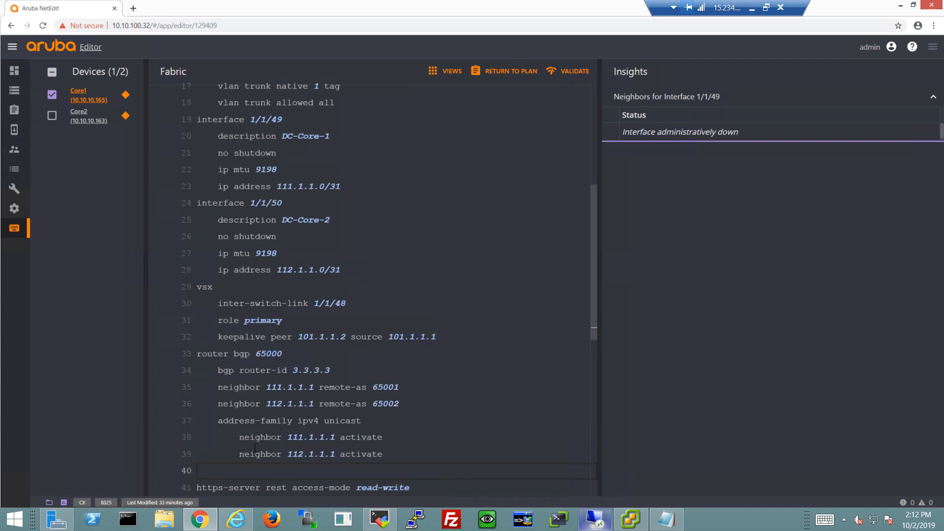
Limit editing to Core2 and add BGP neighbor 113.1.1.1 with remote-as 65001 below the router ID.
left_click(52, 117)
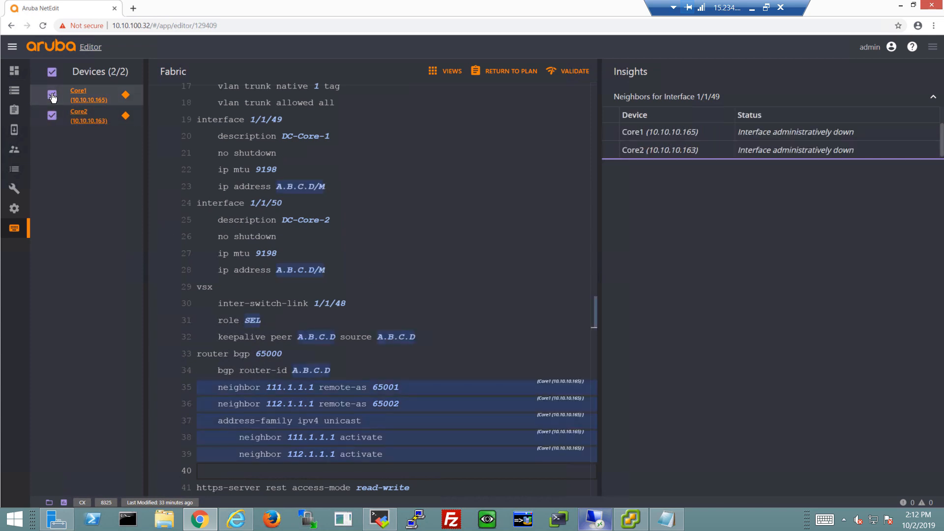
left_click(52, 94)
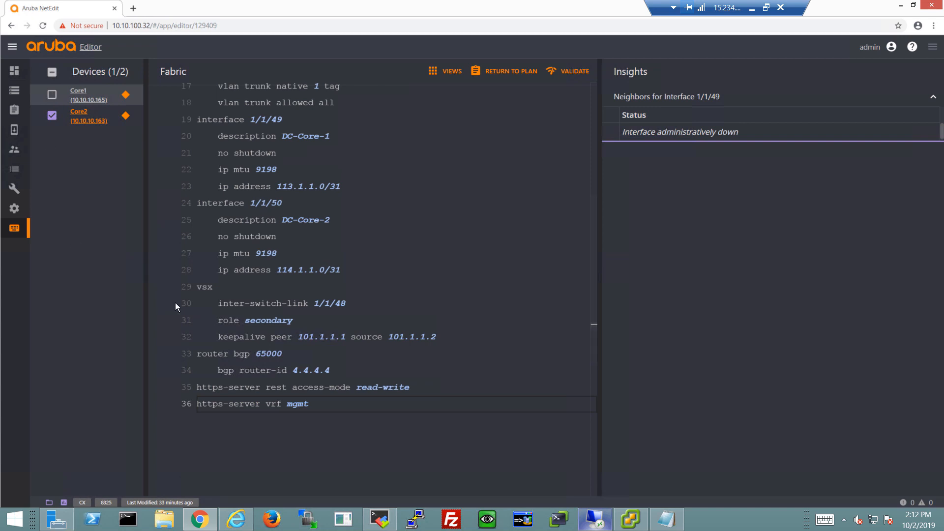
left_click(356, 372)
key("Return")
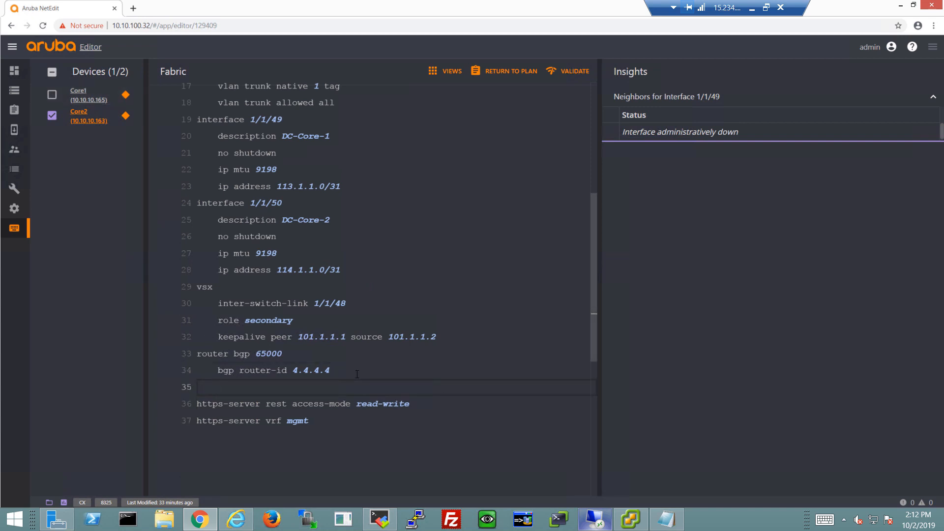
type("nei")
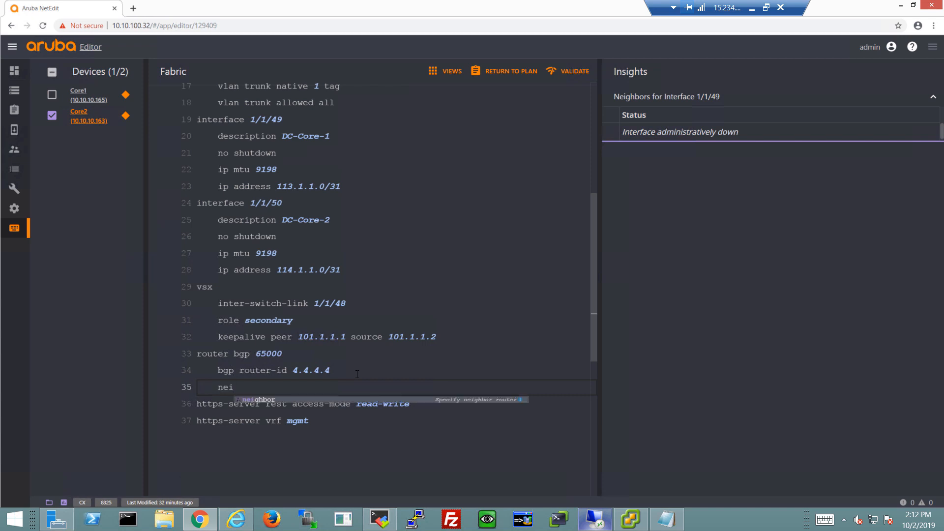
key("Tab")
type("113.")
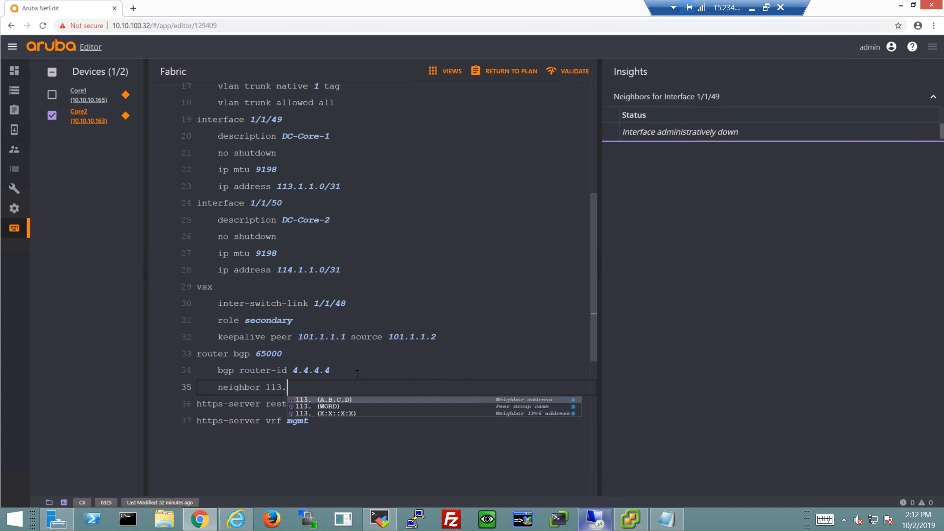
type("1.1.1 remo")
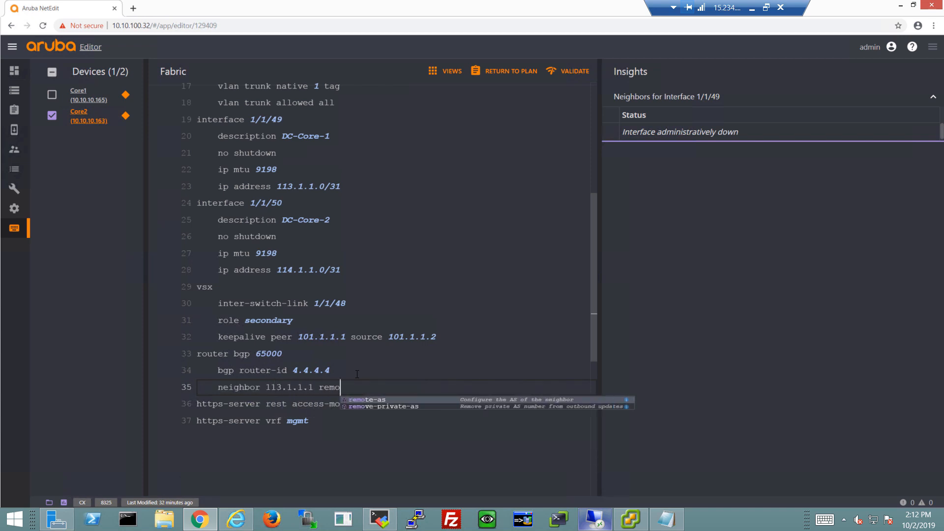
type("te")
key("Tab")
type("650014")
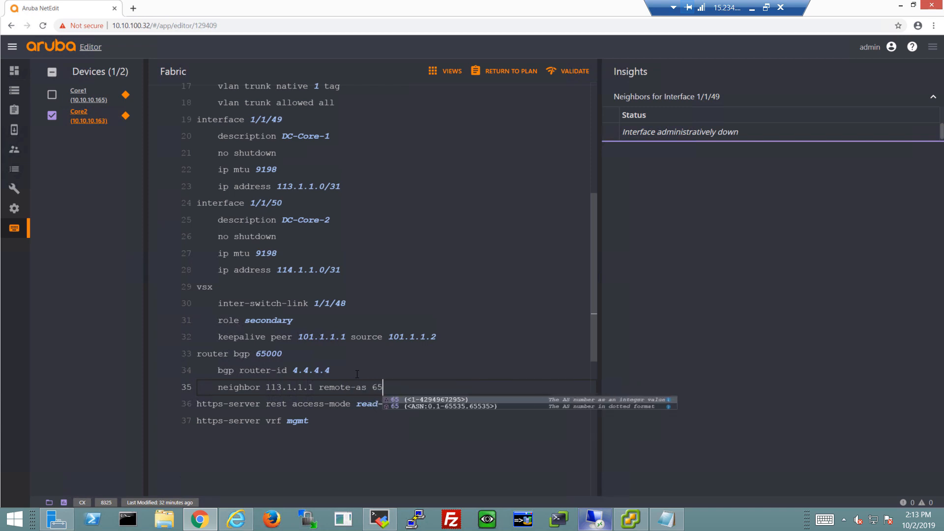
key("Return")
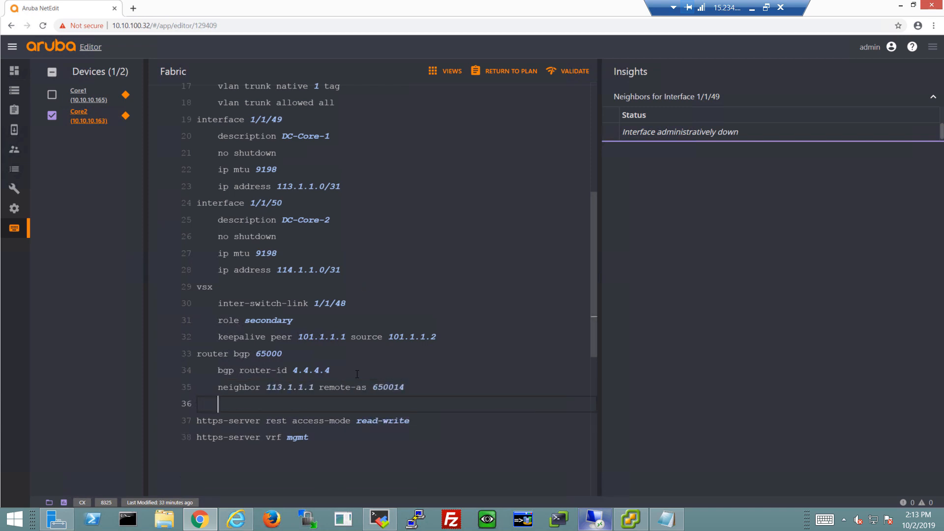
key("BackSpace")
key("BackSpace")
key("BackSpace")
key("BackSpace")
key("BackSpace")
key("BackSpace")
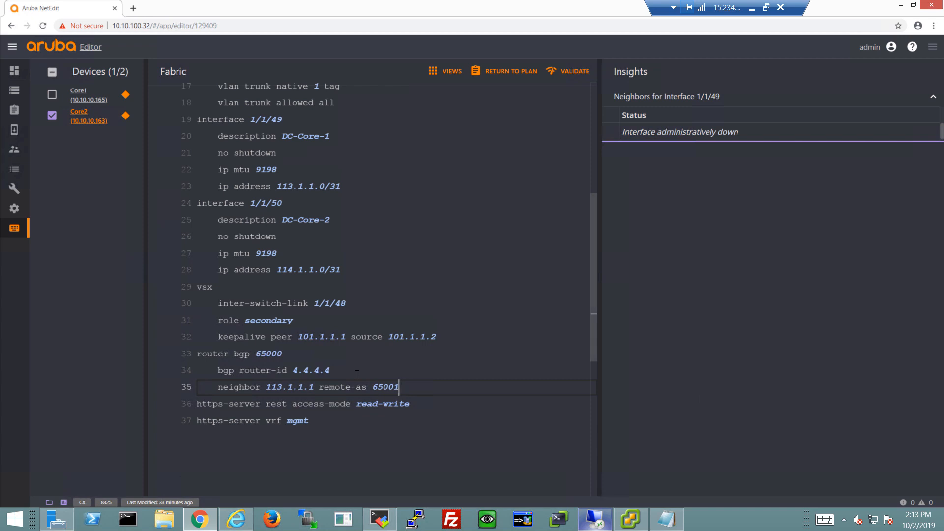
Add a second BGP neighbor on Core2, 114.1.1.1 with remote-as 65002.
key("Return")
type("ne")
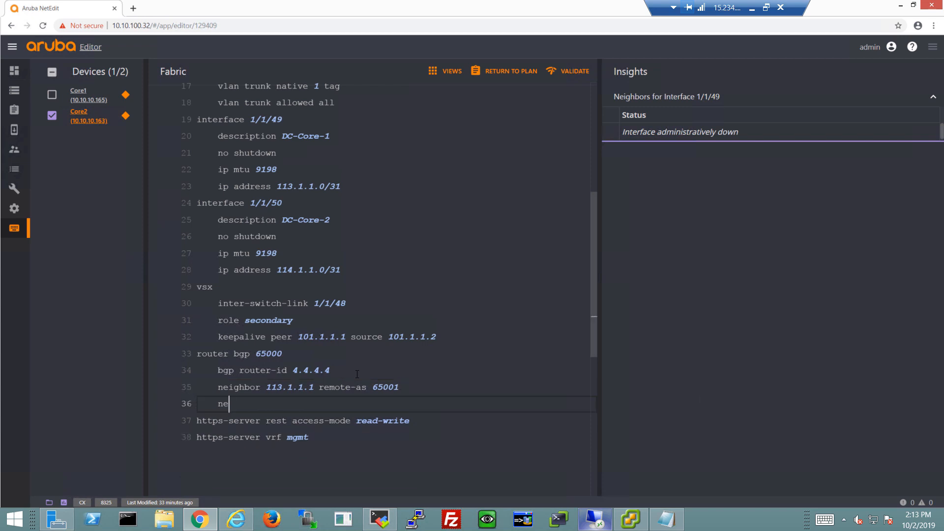
type("ighbor 11")
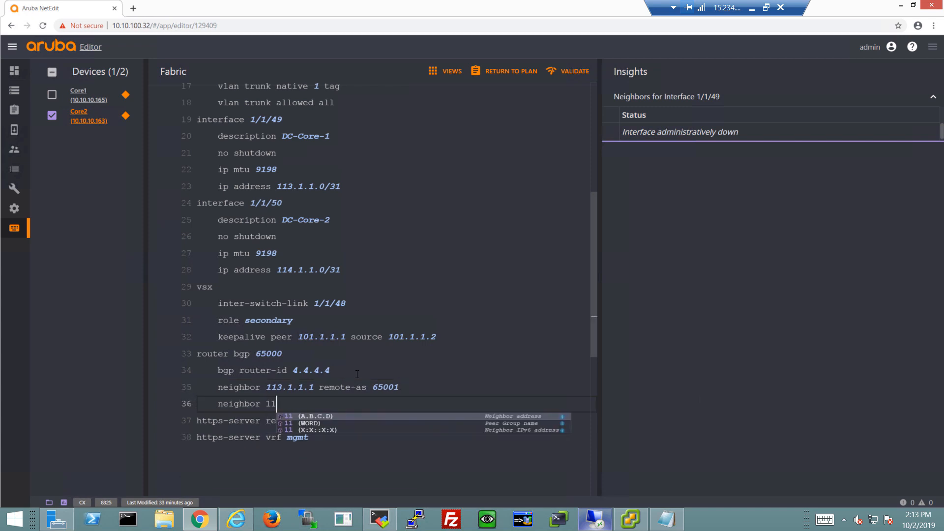
type("4.1.1.1 remo")
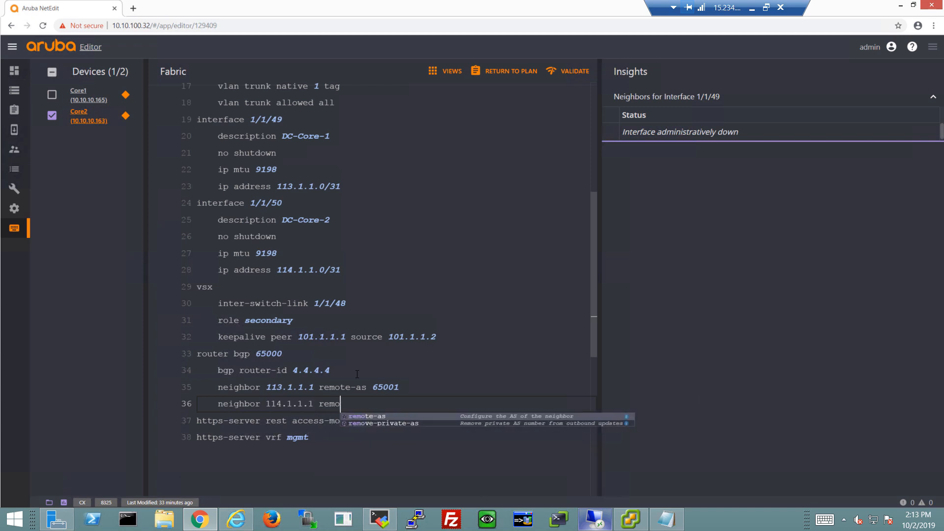
type("te-as 65002")
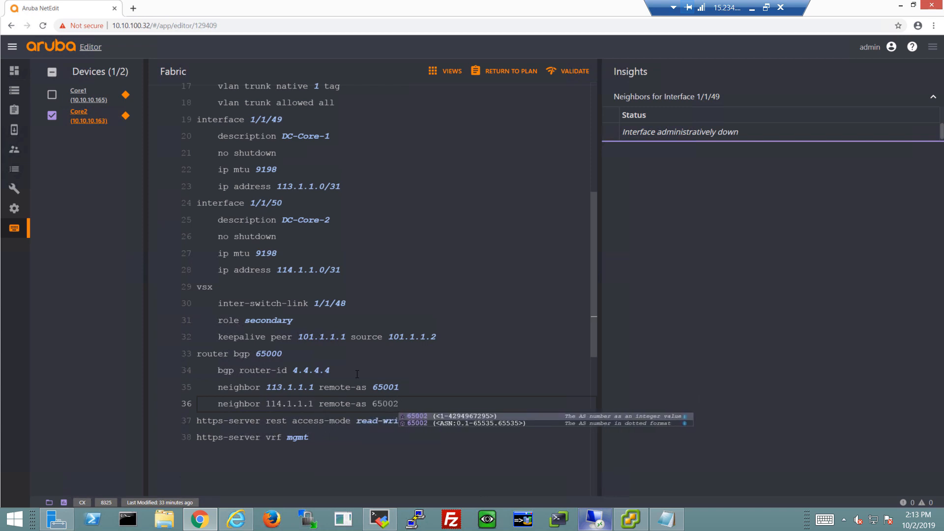
Add the address-family ipv4 unicast section to Core2's BGP configuration and activate neighbor 113.1.1.1 in it.
key("Return")
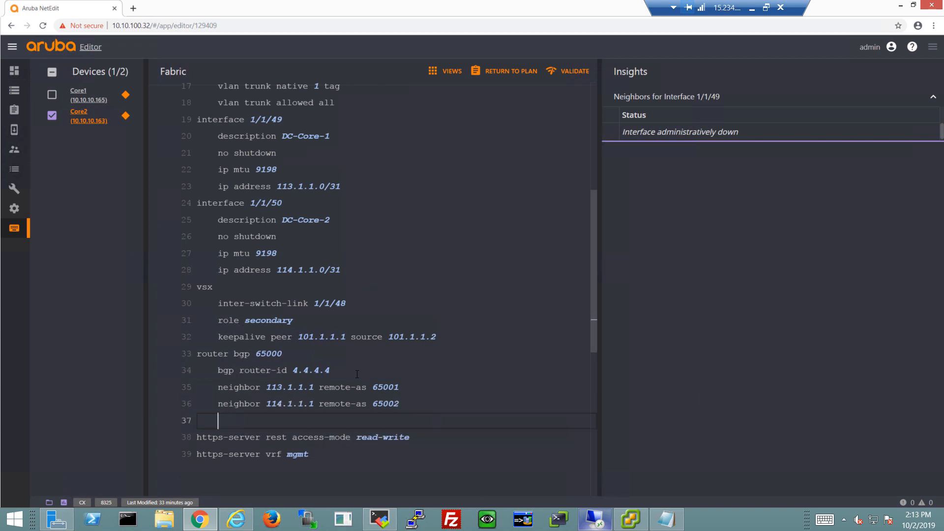
type("addr")
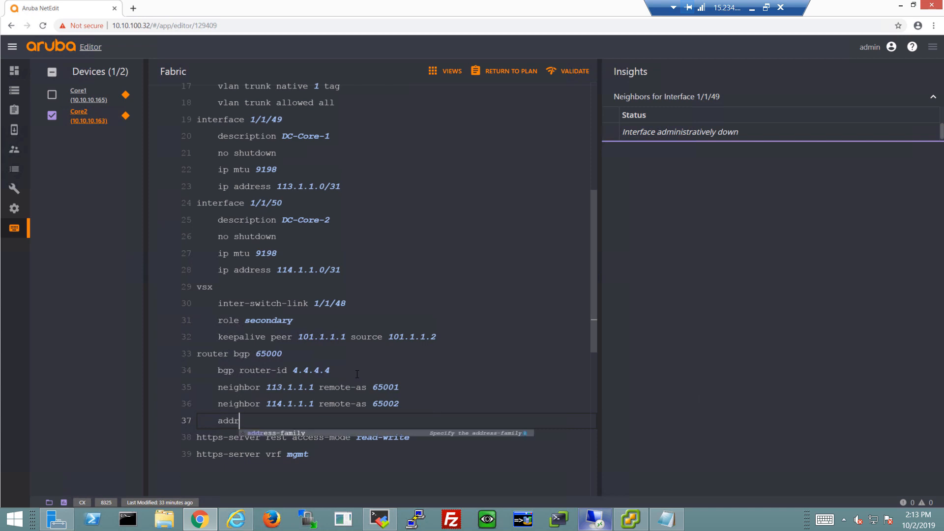
type("ess-family ipv4 unicast")
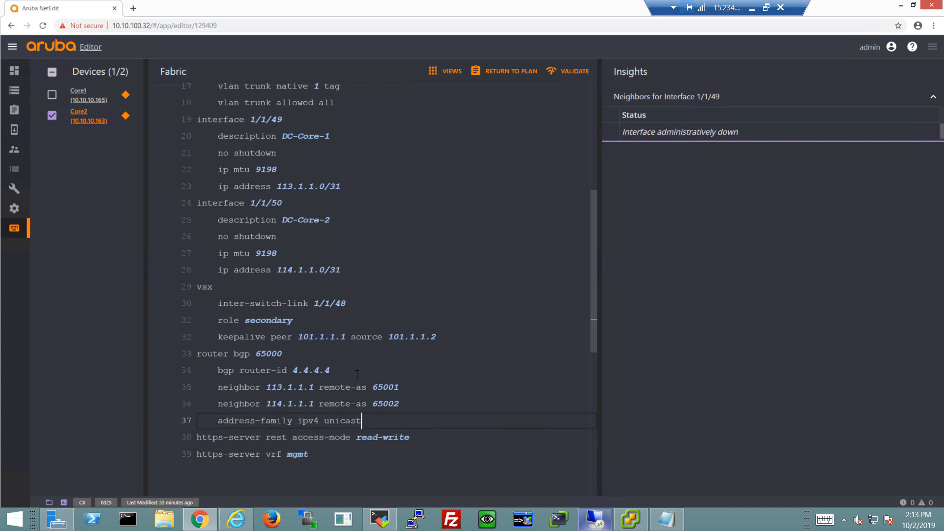
key("Return")
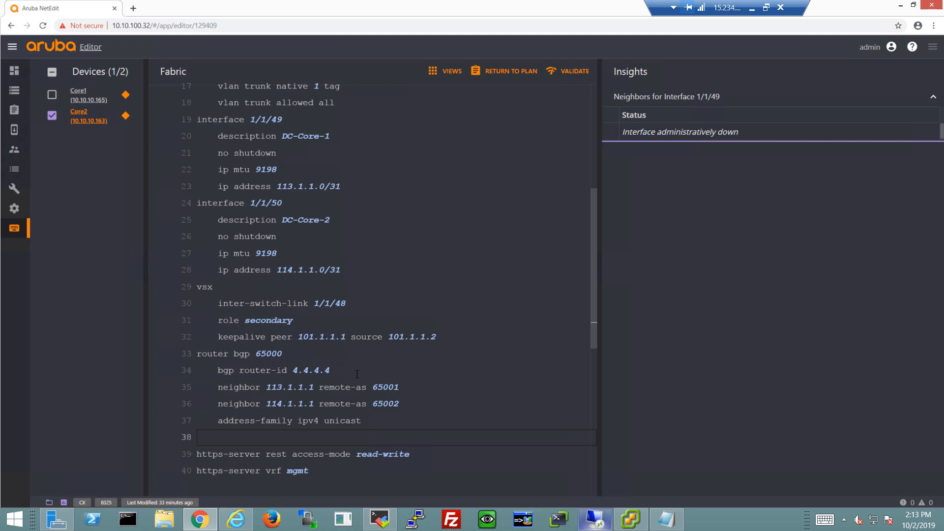
type("neighbor 113.1.1")
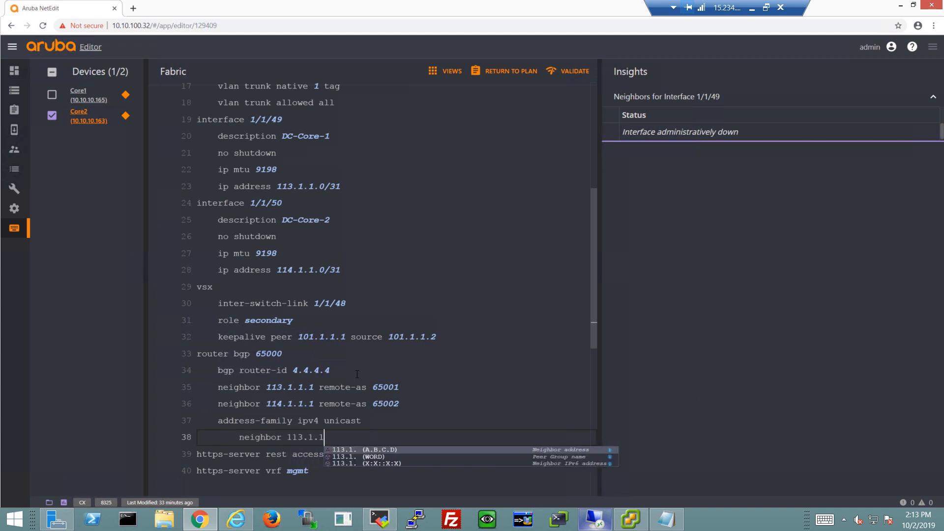
type(".1 activate")
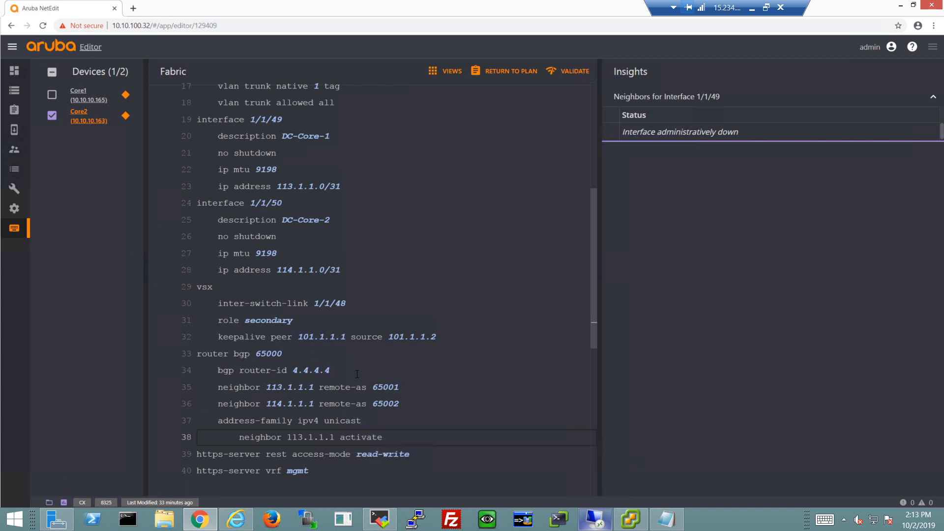
Activate neighbor 114.1.1.1 in Core2's ipv4 unicast address family.
key("Return")
type("nei")
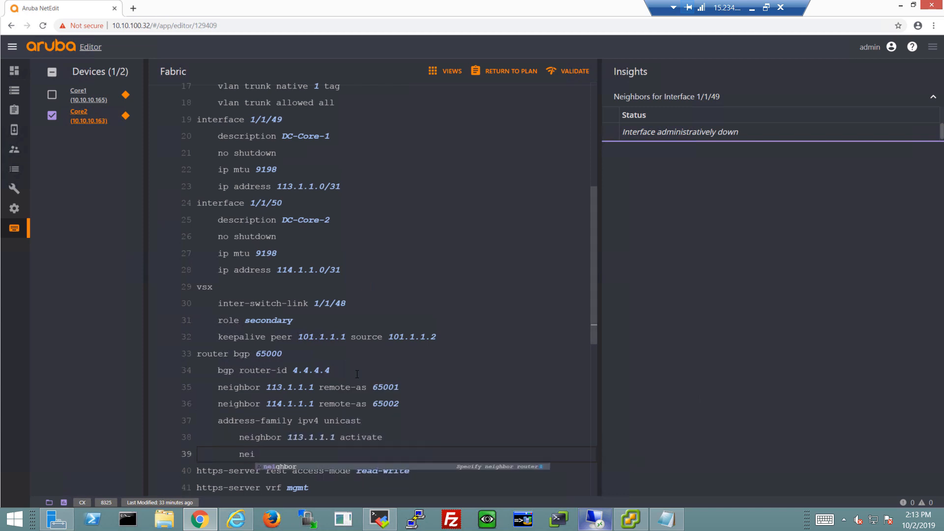
type("ghbor 114.1.1")
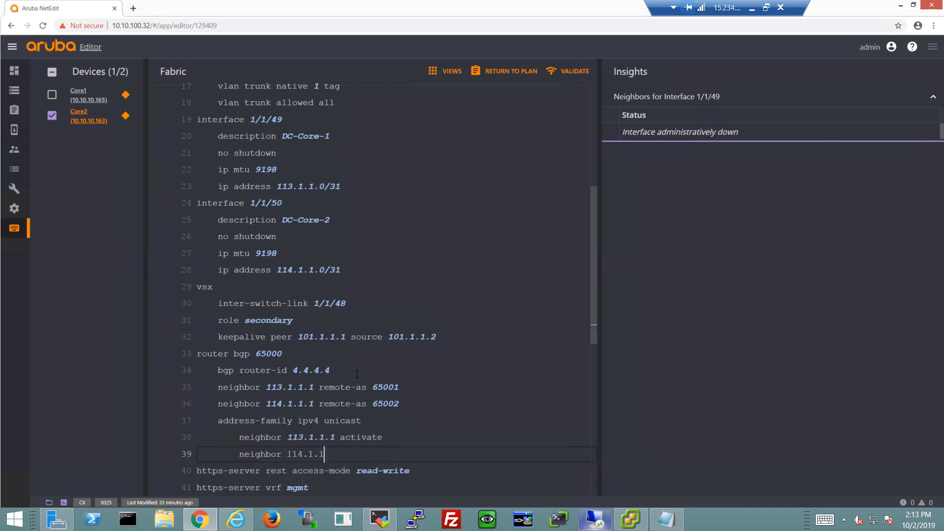
type(".1 activate")
key("Return")
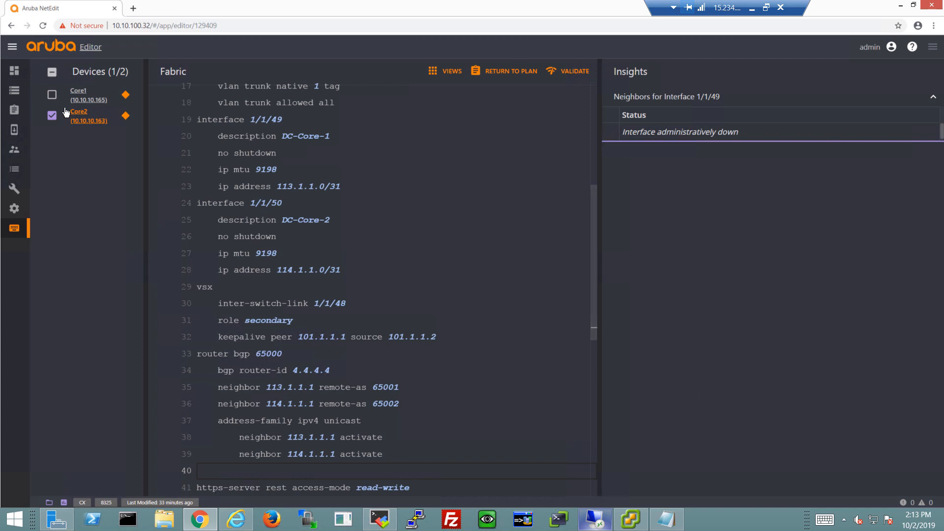
Validate the Fabric configuration for both Core1 and Core2, and deploy the plan to the two devices.
left_click(52, 95)
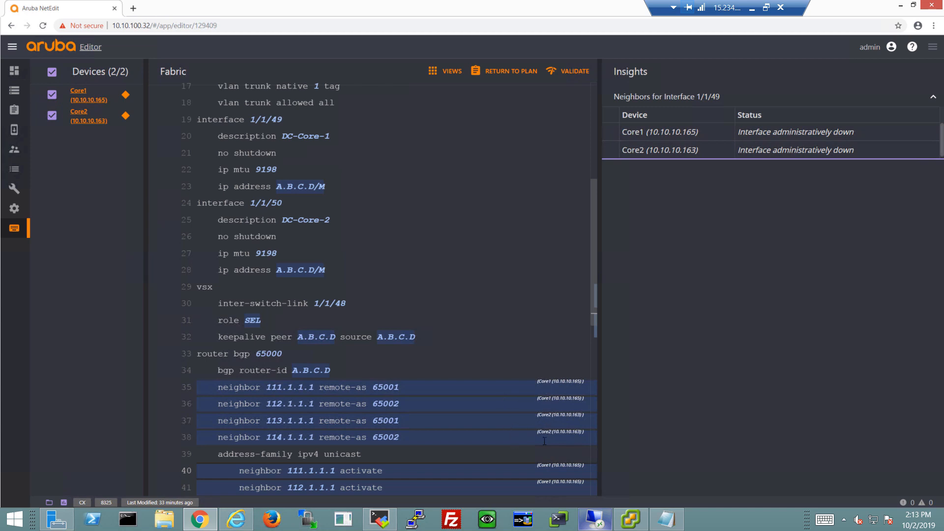
left_click(569, 78)
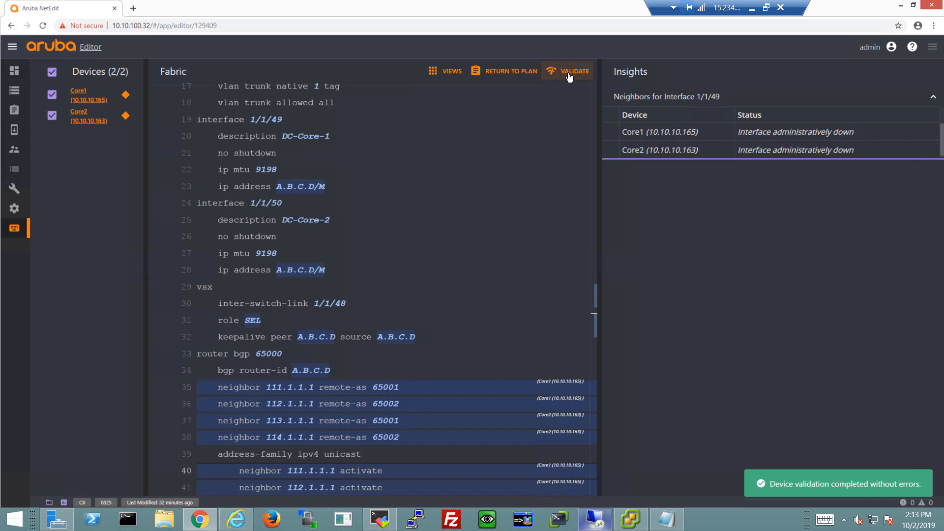
left_click(519, 77)
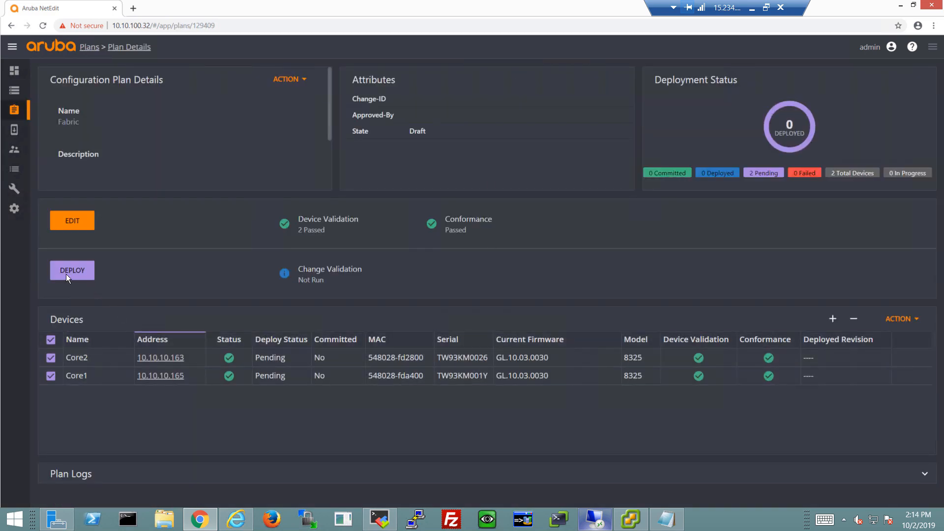
left_click(69, 272)
left_click(527, 371)
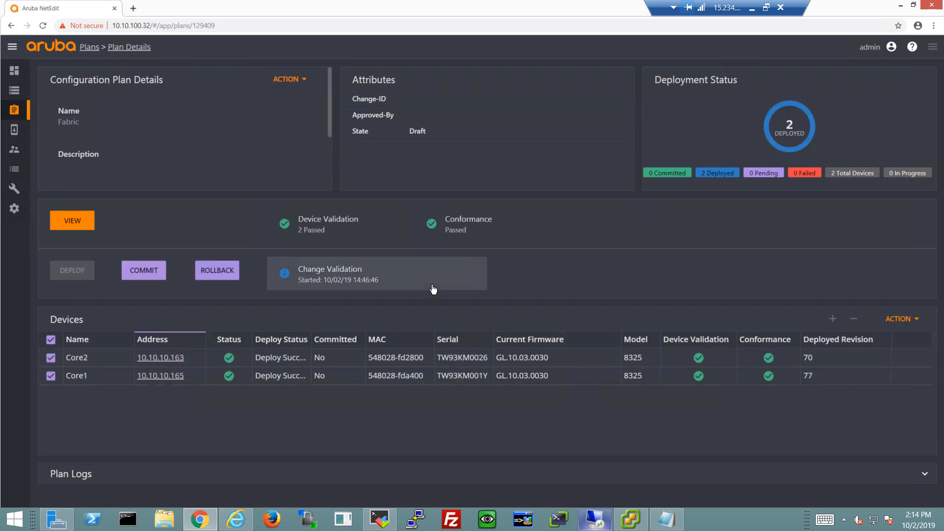
Open the Fabric plan's change validation results and examine Core2's before-and-after comparison for show interface brief.
left_click(355, 279)
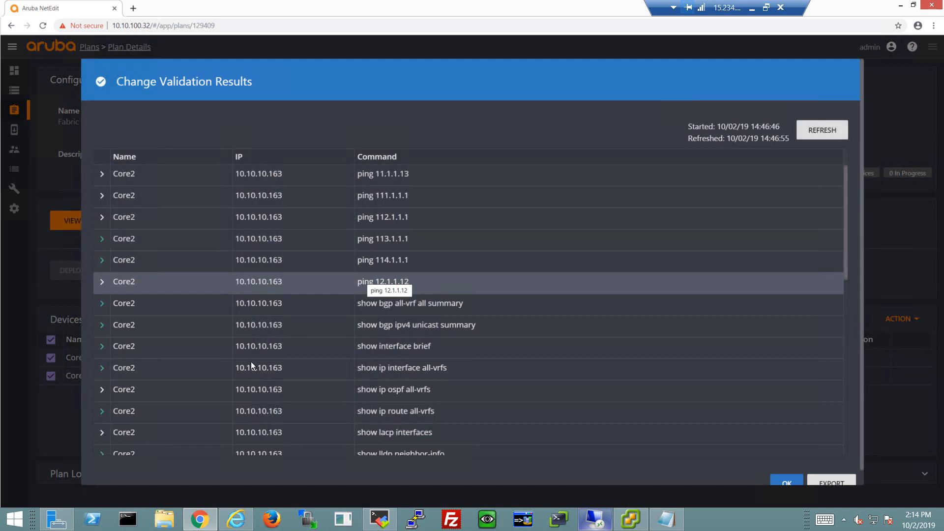
left_click(103, 346)
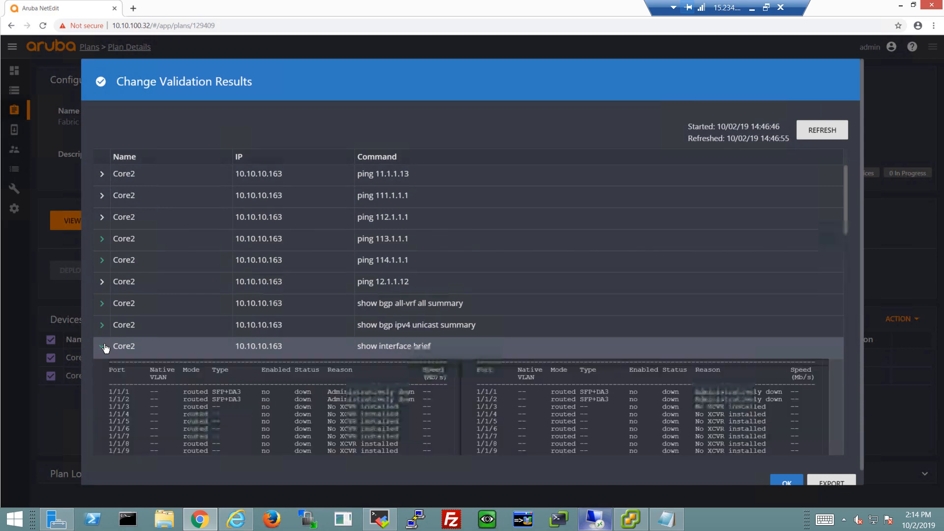
scroll(410, 369, "down", 5)
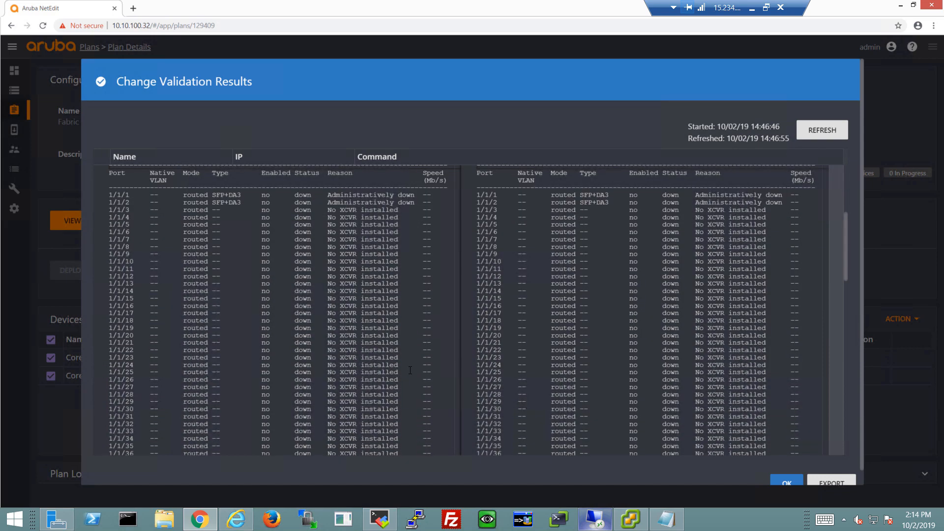
scroll(411, 370, "down", 4)
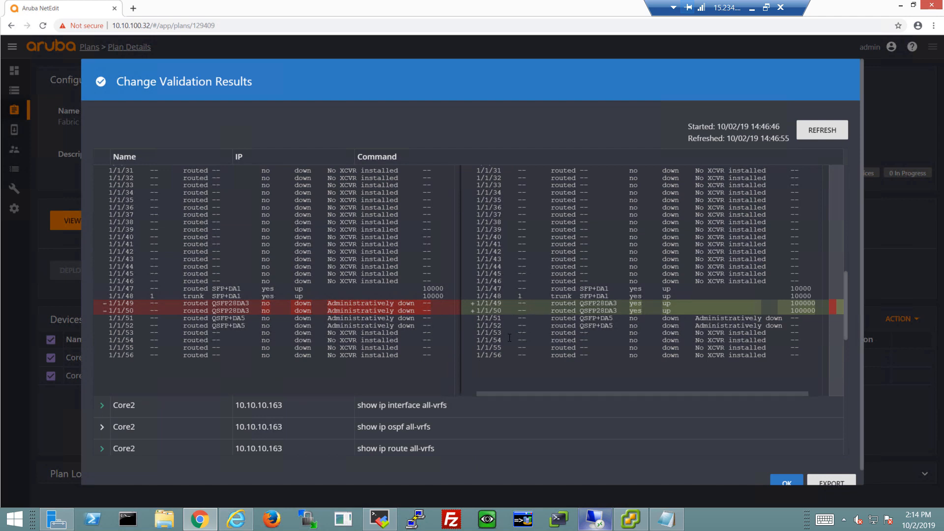
scroll(509, 337, "up", 8)
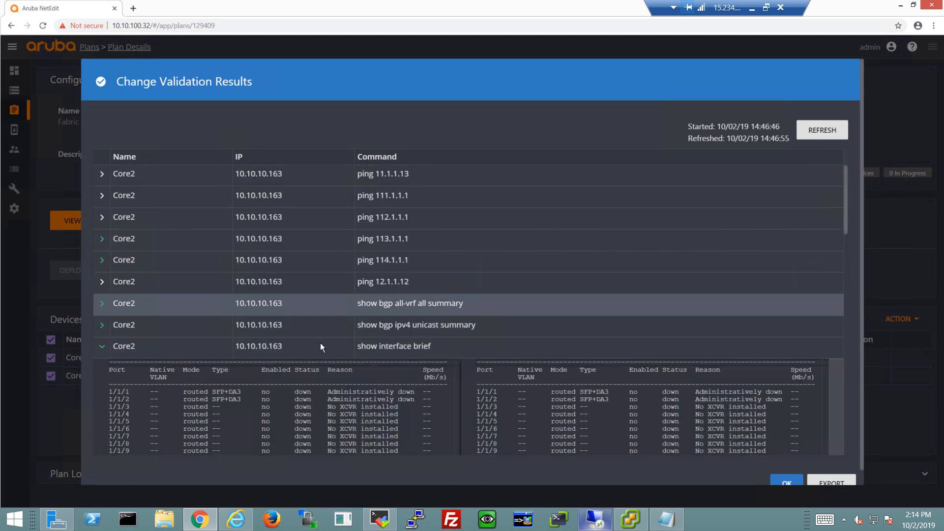
left_click(102, 349)
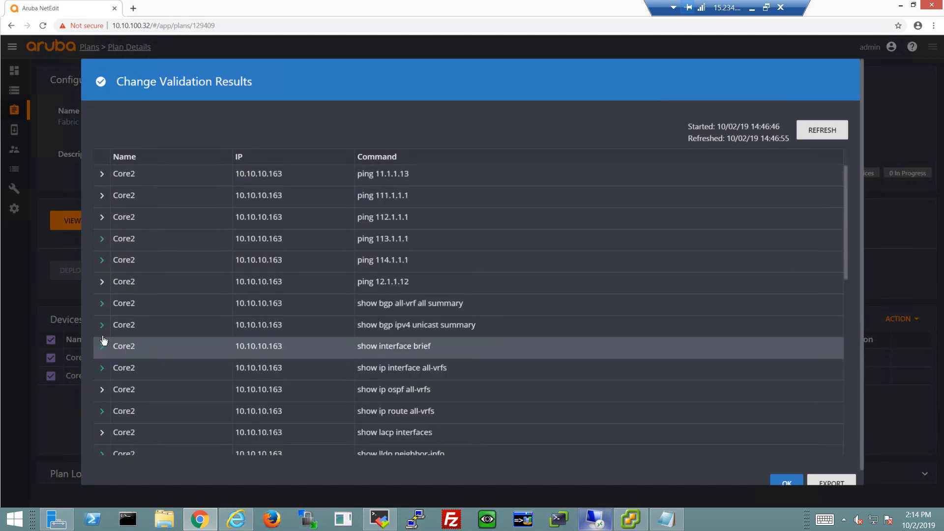
Examine Core2's show bgp all-vrf all summary comparison and look through the remaining validation commands.
left_click(104, 305)
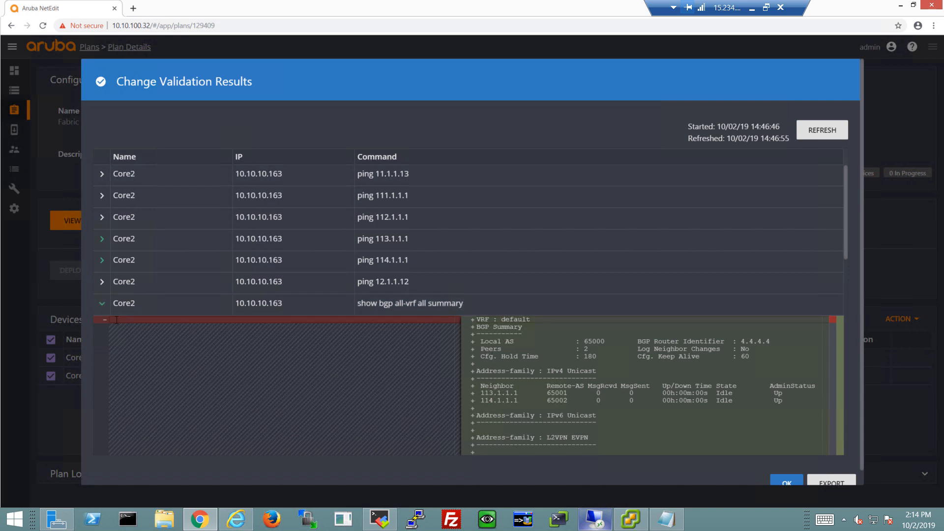
left_click(102, 307)
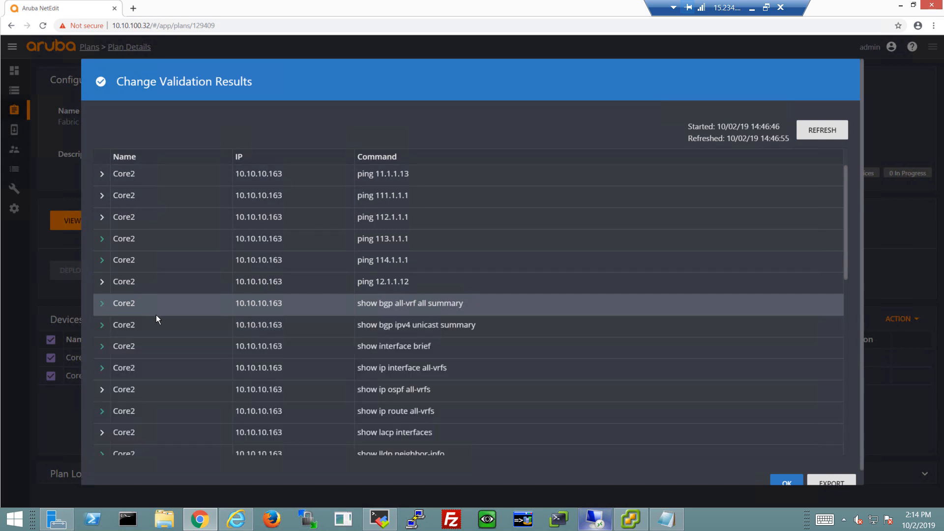
scroll(155, 315, "down", 2)
scroll(156, 317, "down", 1)
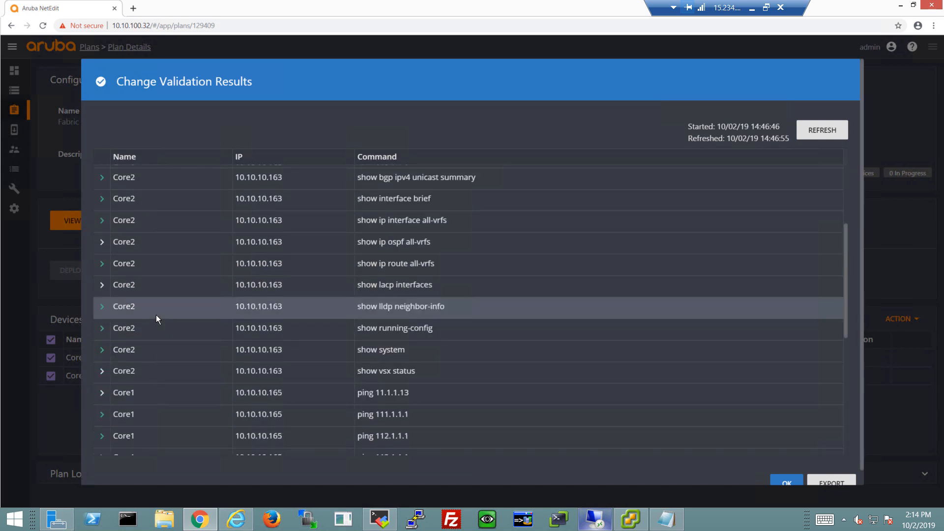
Examine Core2's show bgp ipv4 unicast summary comparison and refresh the change validation results.
scroll(155, 318, "up", 3)
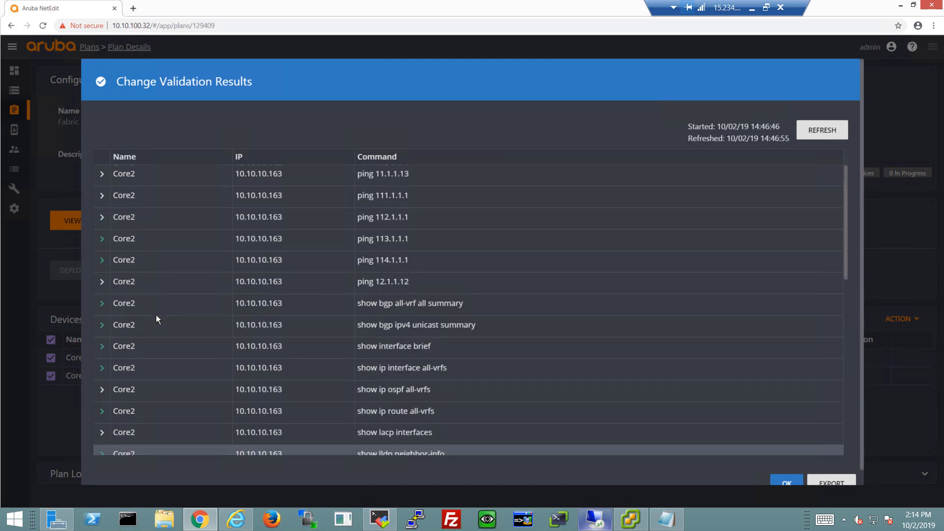
left_click(102, 326)
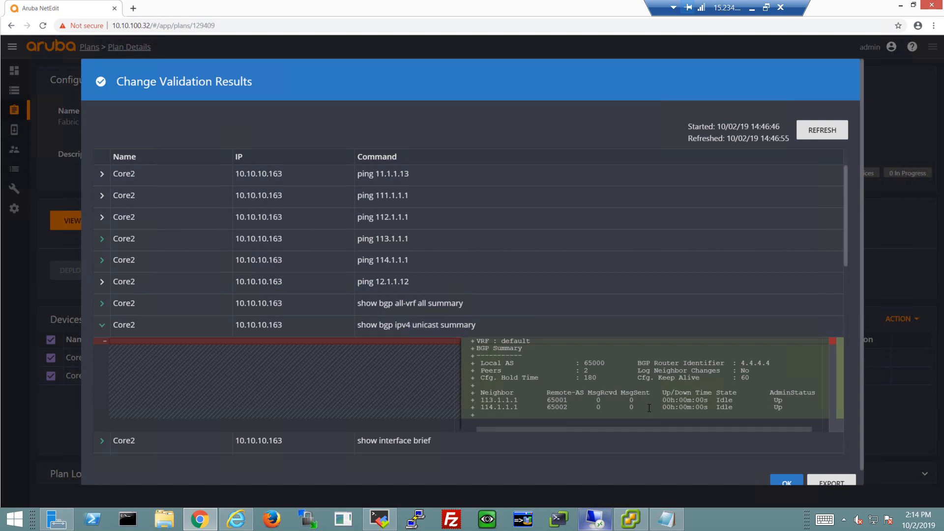
left_click(829, 136)
left_click(102, 326)
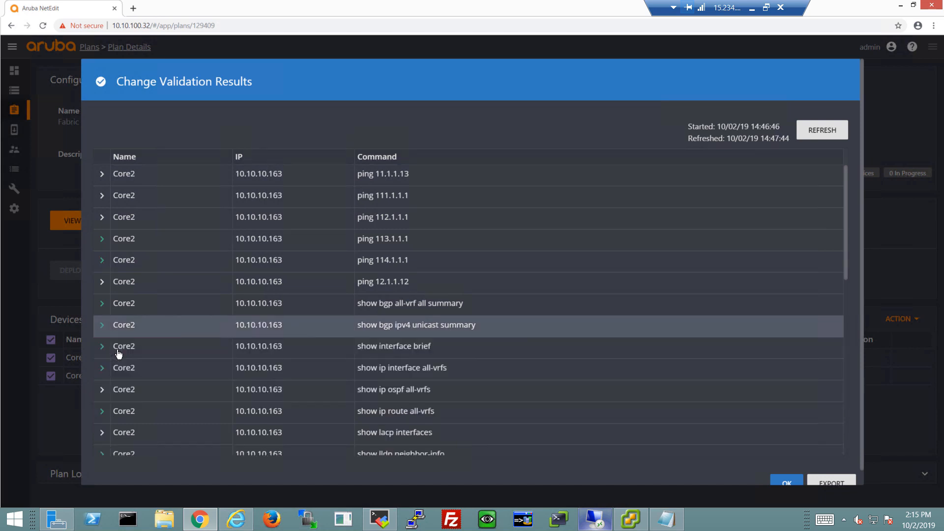
Examine Core1's before-and-after comparisons for show bgp ipv4 unicast summary and ping 111.1.1.1.
scroll(118, 351, "down", 7)
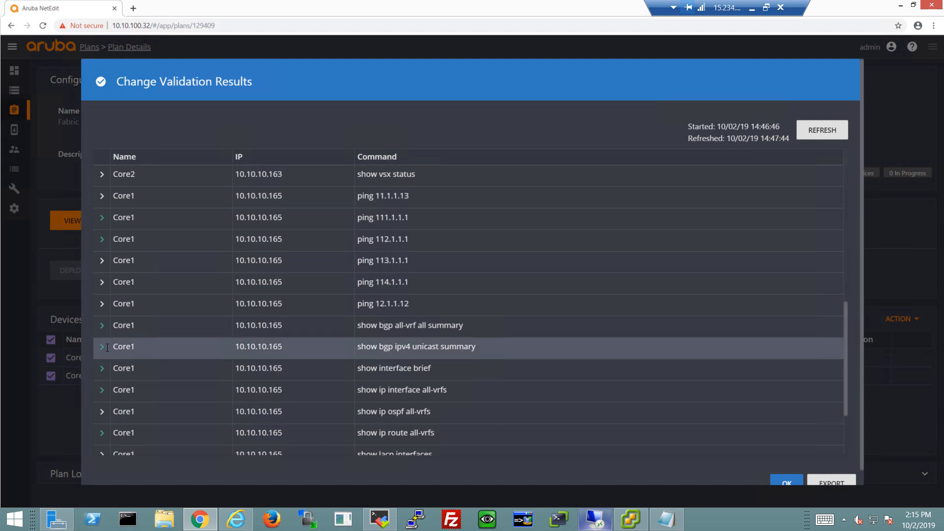
left_click(101, 348)
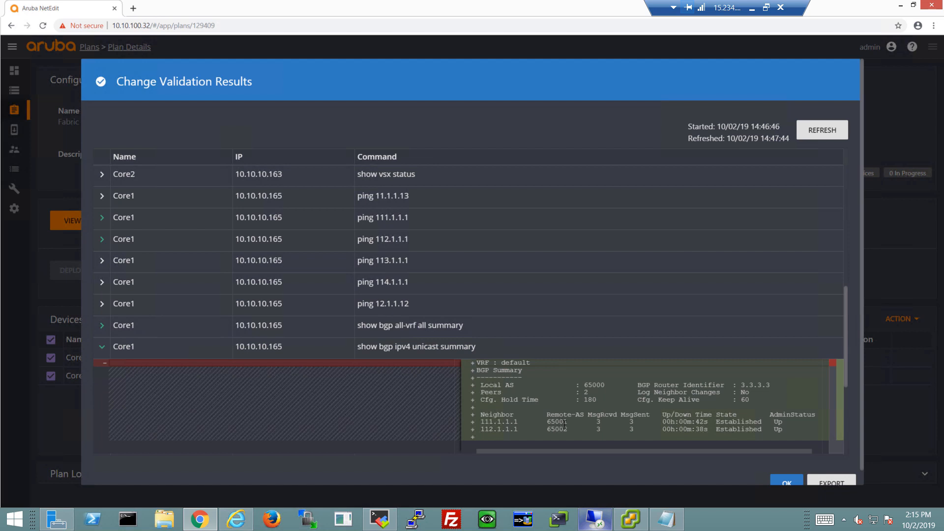
left_click(102, 220)
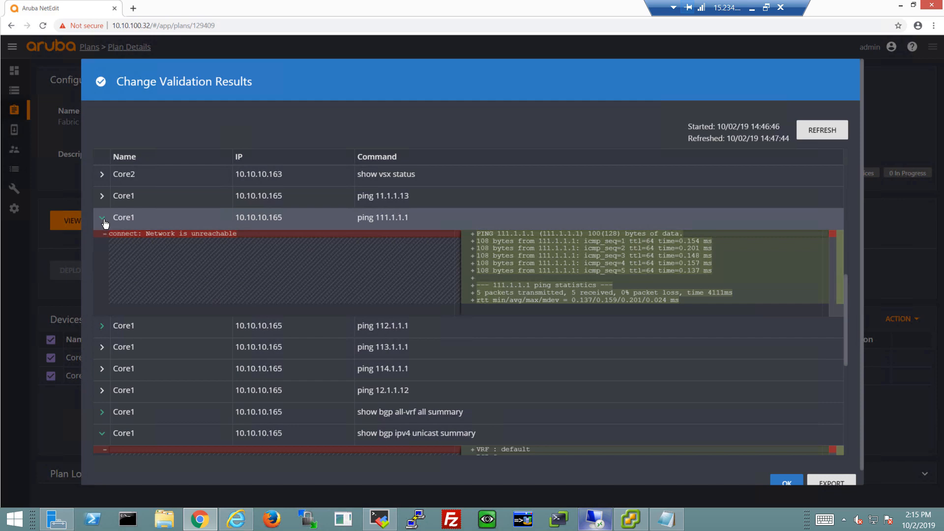
Examine Core2's before-and-after comparison for ping 113.1.1.1, and collapse it again.
scroll(119, 267, "up", 6)
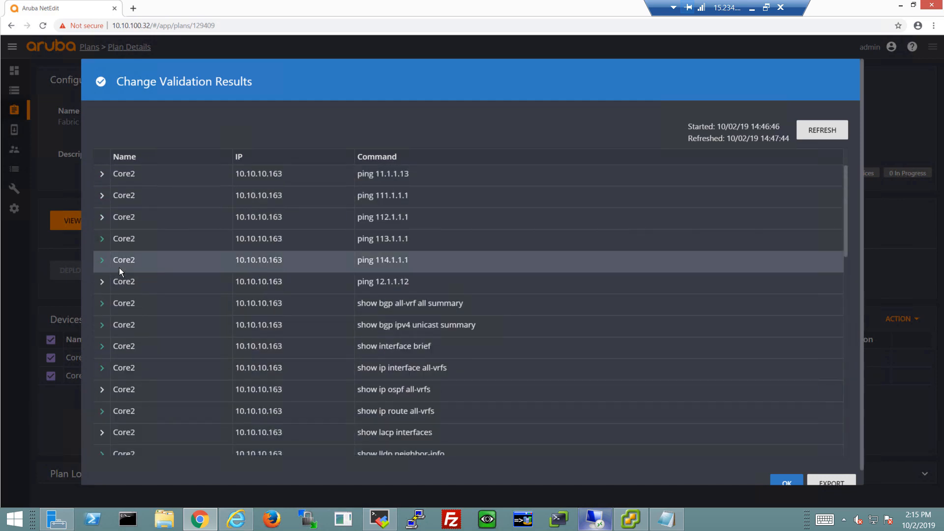
left_click(102, 240)
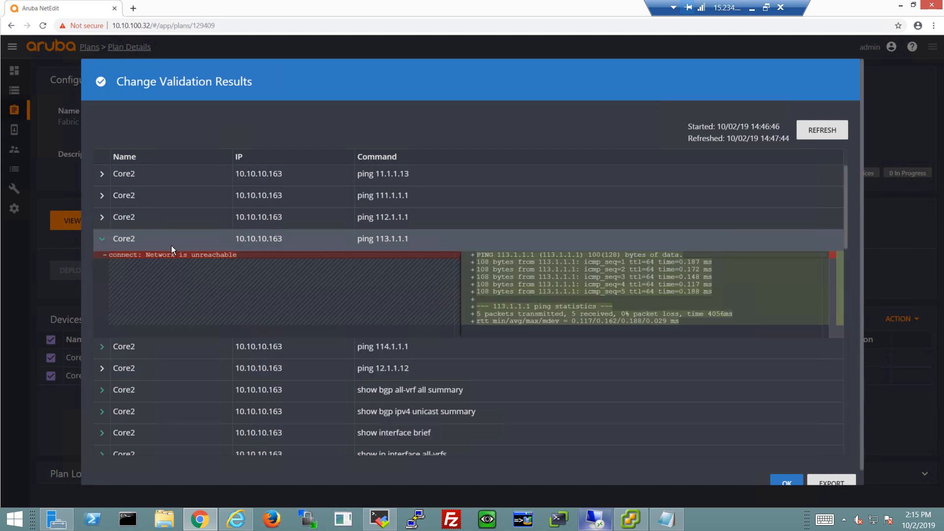
left_click(102, 239)
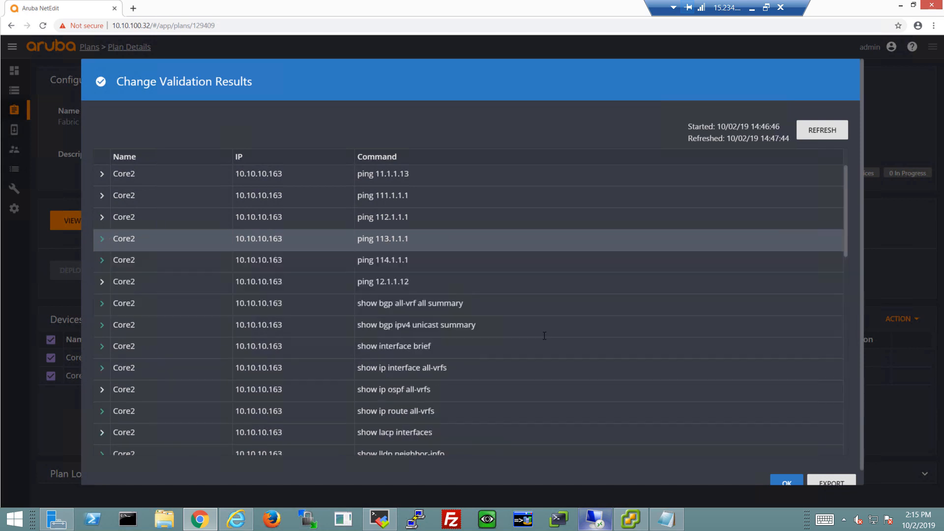
Close the change validation results and commit the Fabric plan to the startup configuration of Core1 and Core2.
left_click(785, 481)
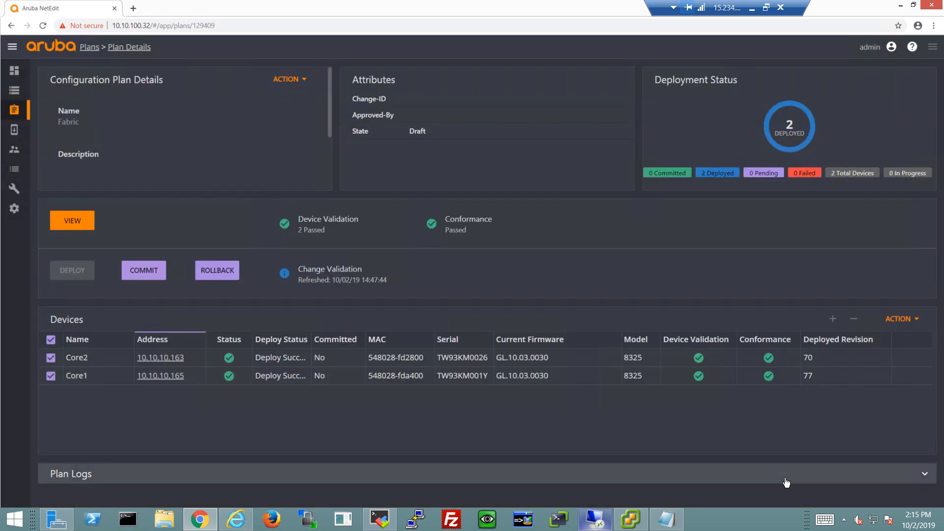
left_click(146, 271)
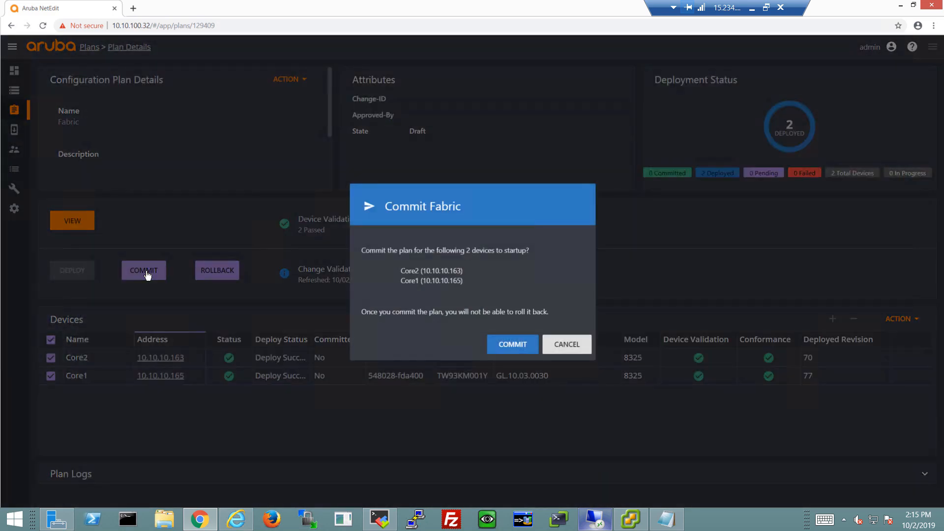
left_click(504, 344)
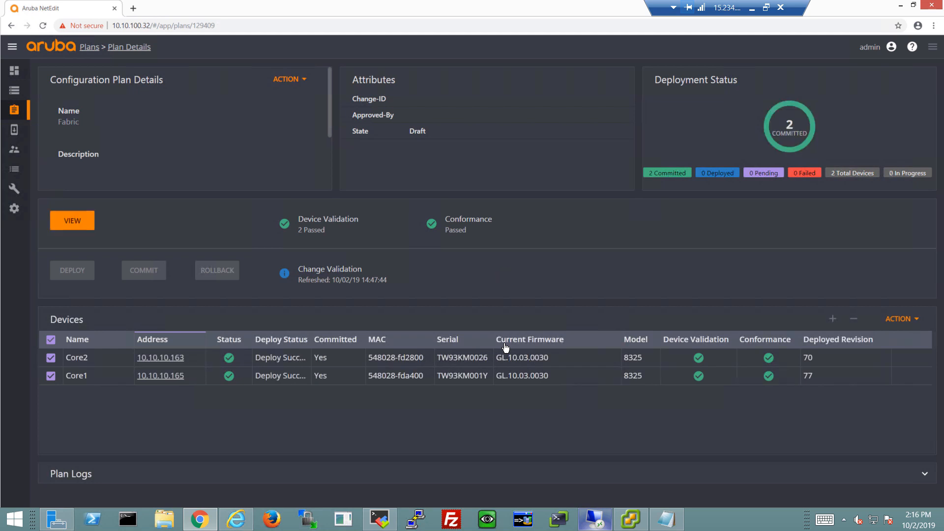
Create a plan named Hosts for editing the running configuration of only Core1 and Core2.
left_click(14, 90)
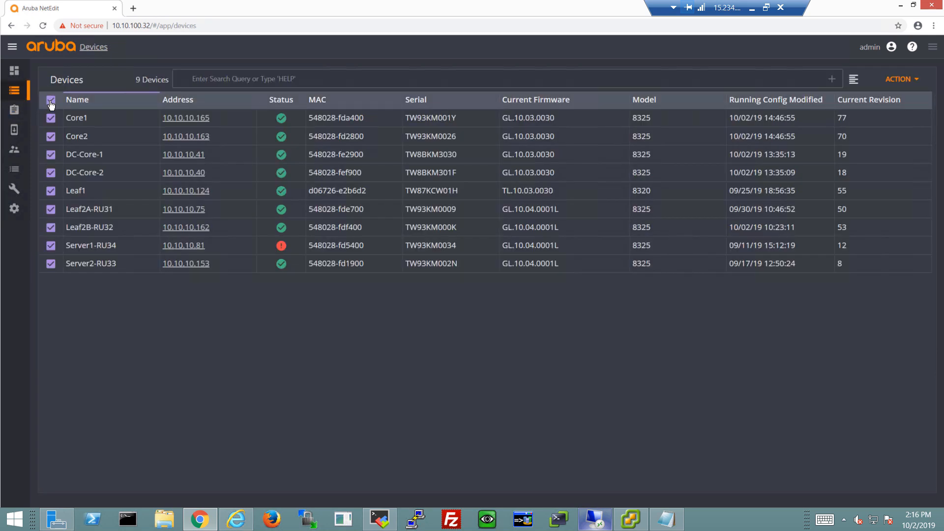
left_click(51, 100)
left_click(50, 118)
left_click(51, 136)
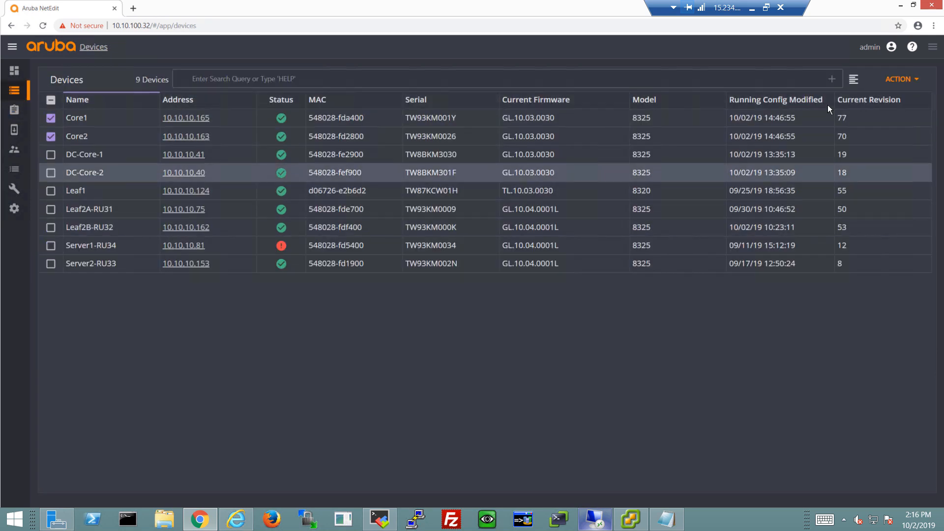
left_click(901, 79)
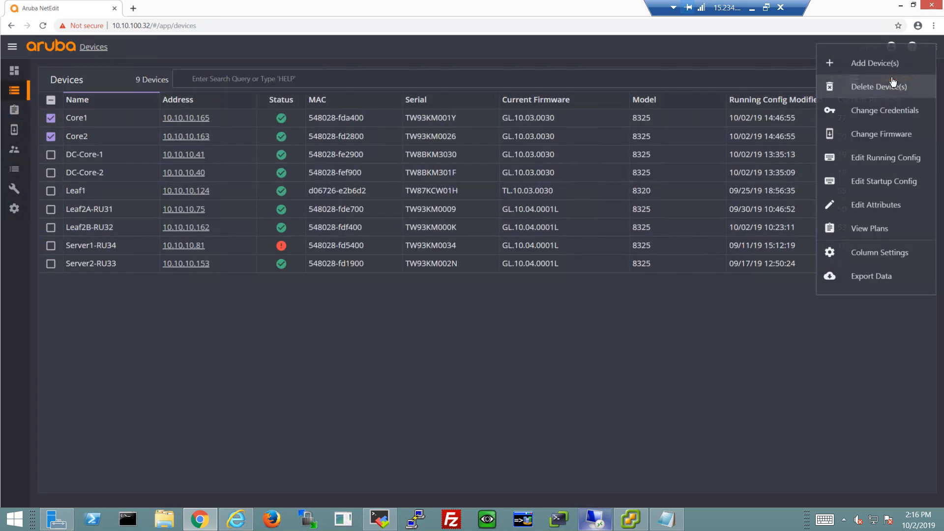
left_click(860, 165)
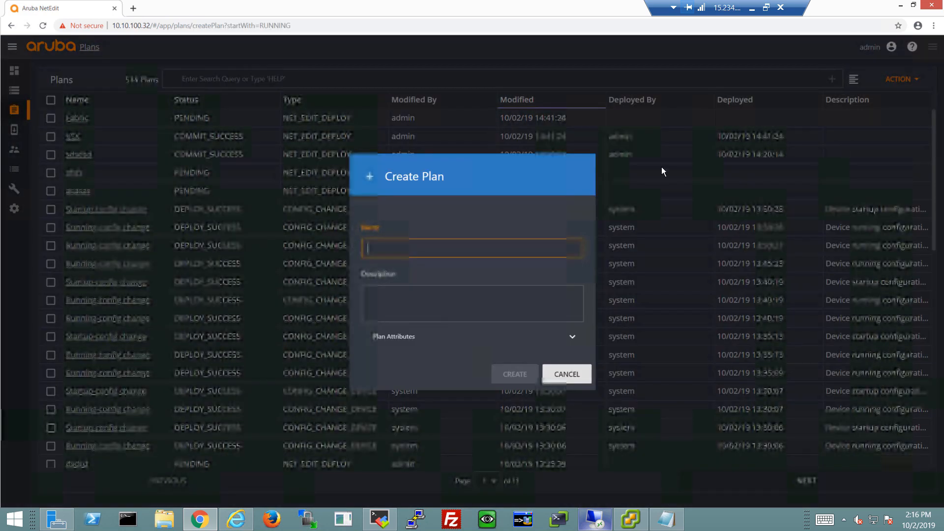
type("Hosts")
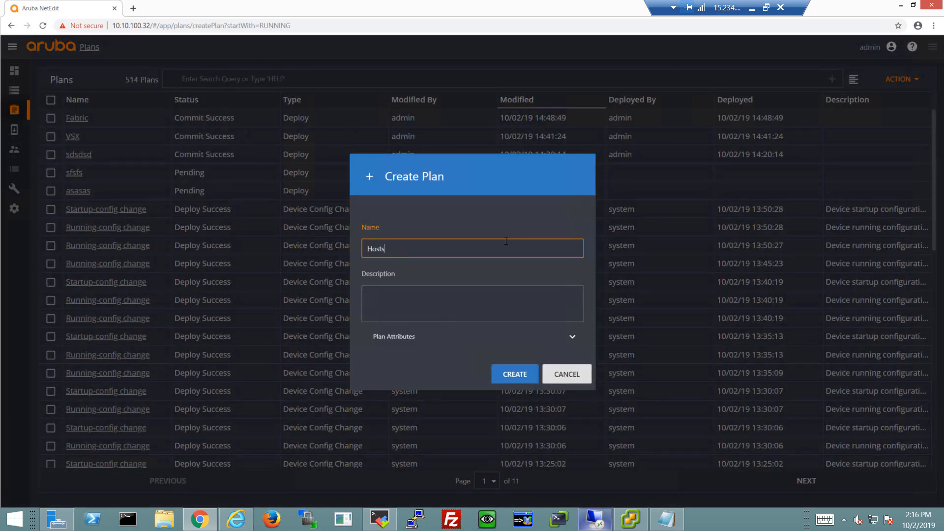
key("Return")
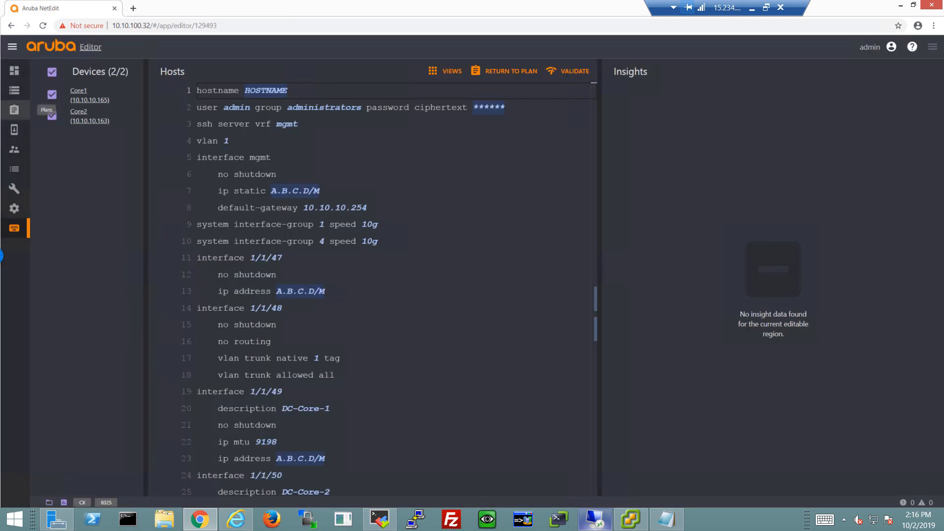
Add VLANs 11-12 below vlan 1 in the shared Hosts configuration.
left_click(258, 140)
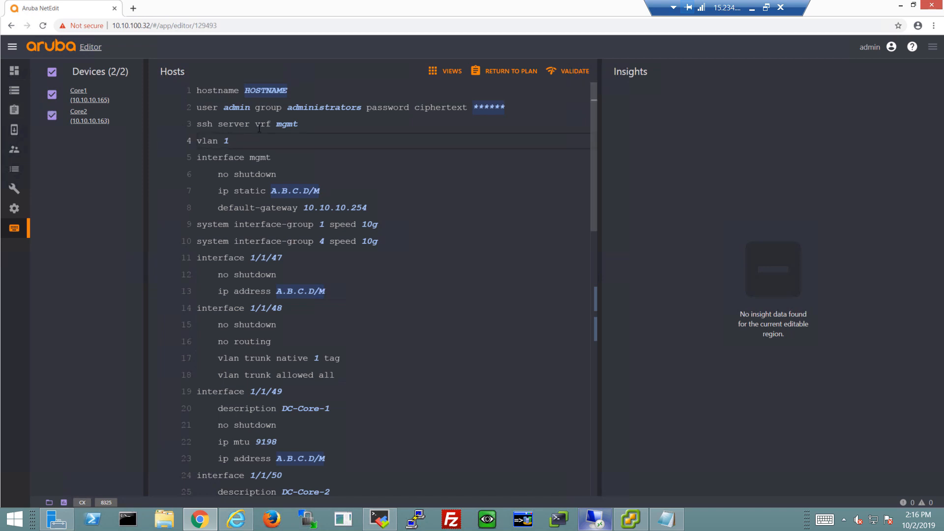
key("Return")
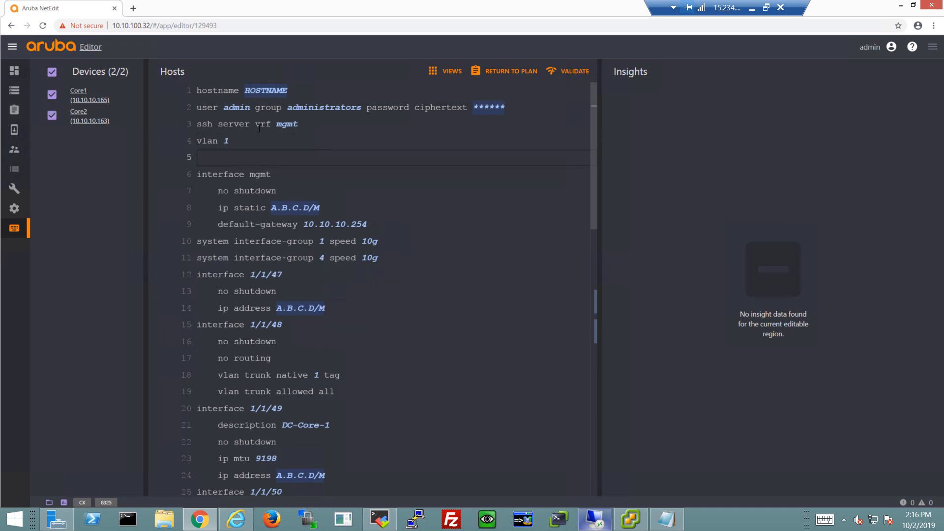
type("vlan 11-12")
key("Return")
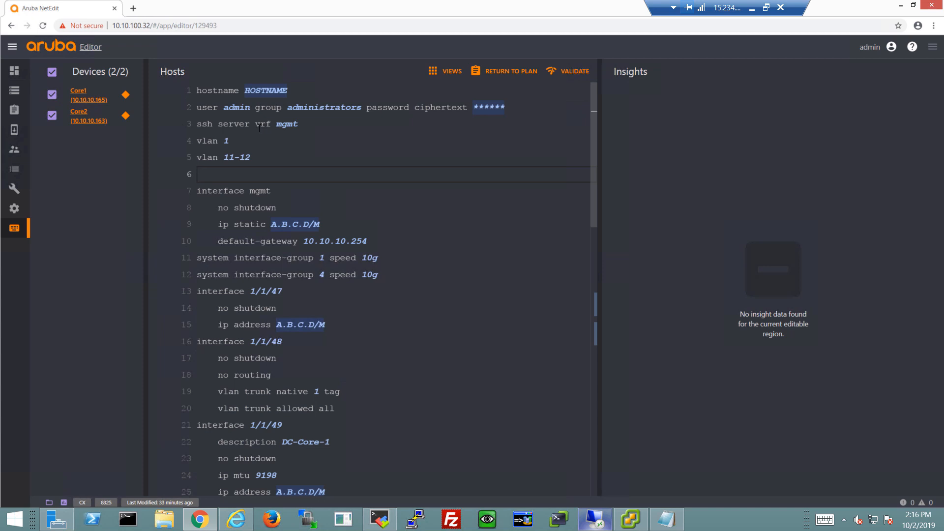
Add interface vlan 11 with IP address 11.1.1.2/24 to the shared configuration of both core switches.
type("interface vlan 11")
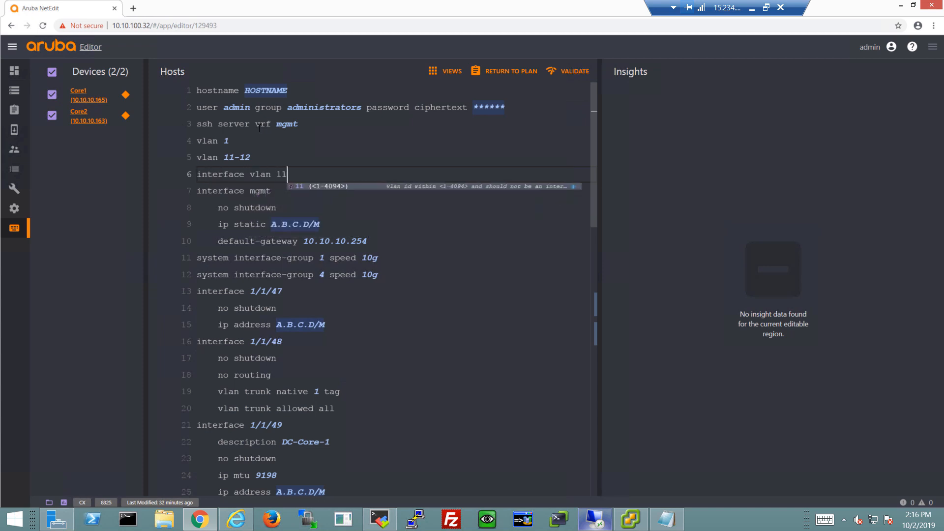
key("Return")
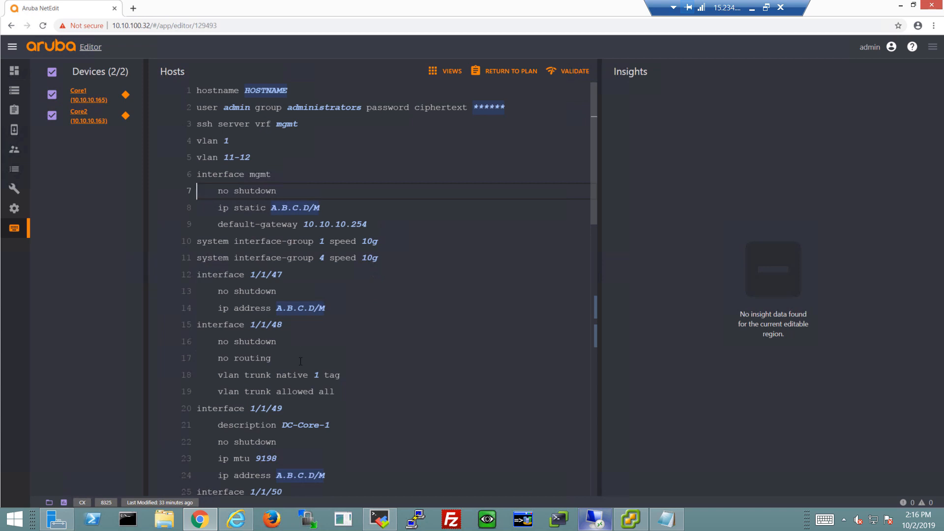
scroll(300, 361, "down", 4)
left_click(238, 374)
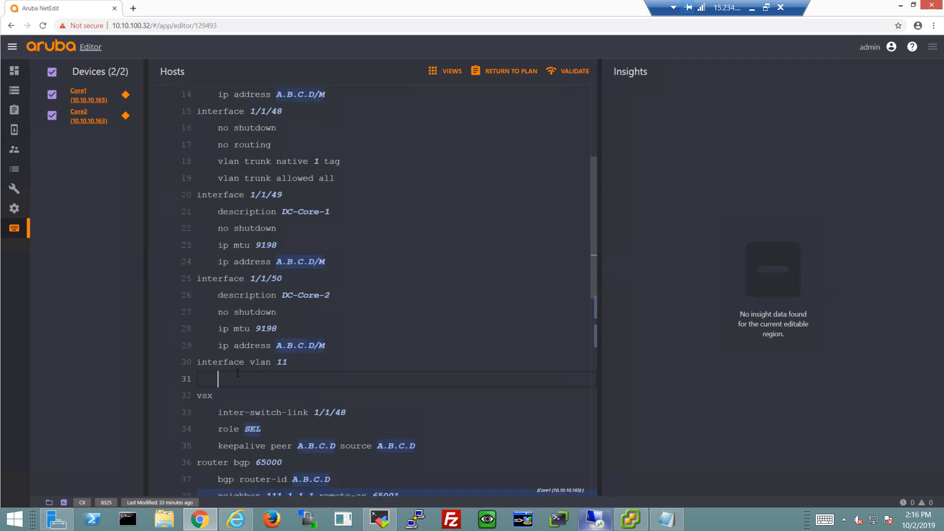
type("ip ad")
key("Tab")
type("11.1.1.2/24")
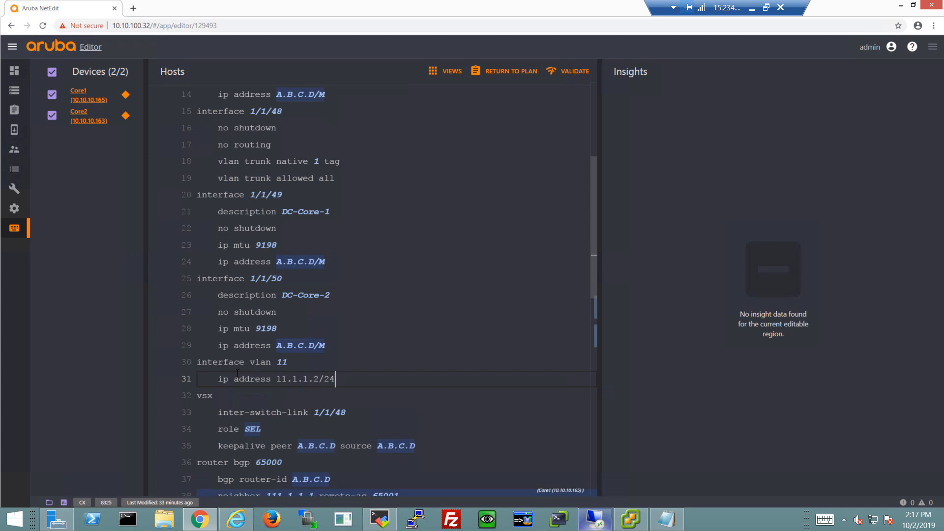
key("Return")
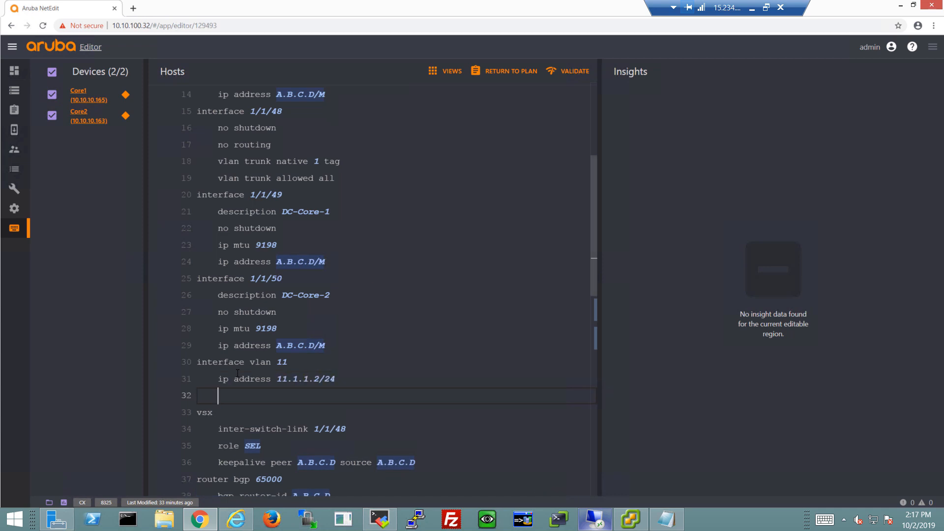
Change only Core2's interface vlan 11 IP address to 11.1.1.3/24.
left_click(305, 380)
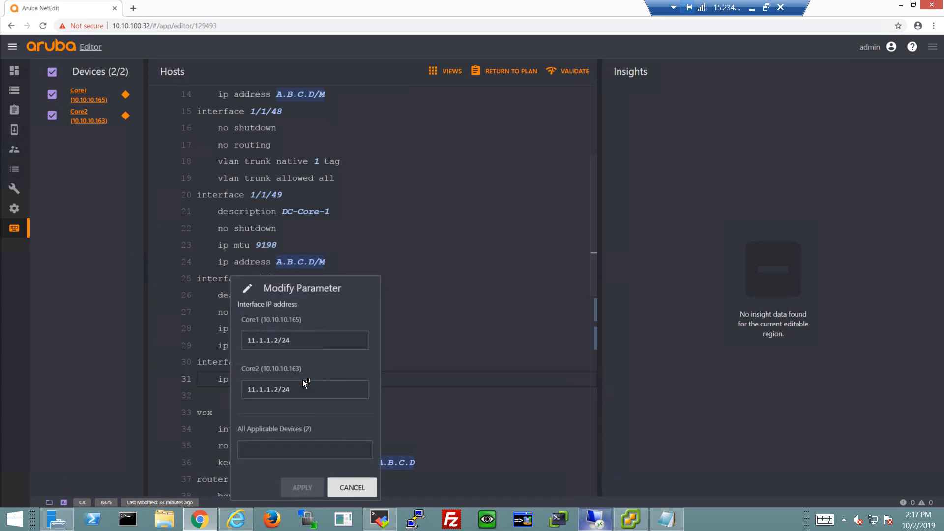
left_click(274, 390)
key("BackSpace")
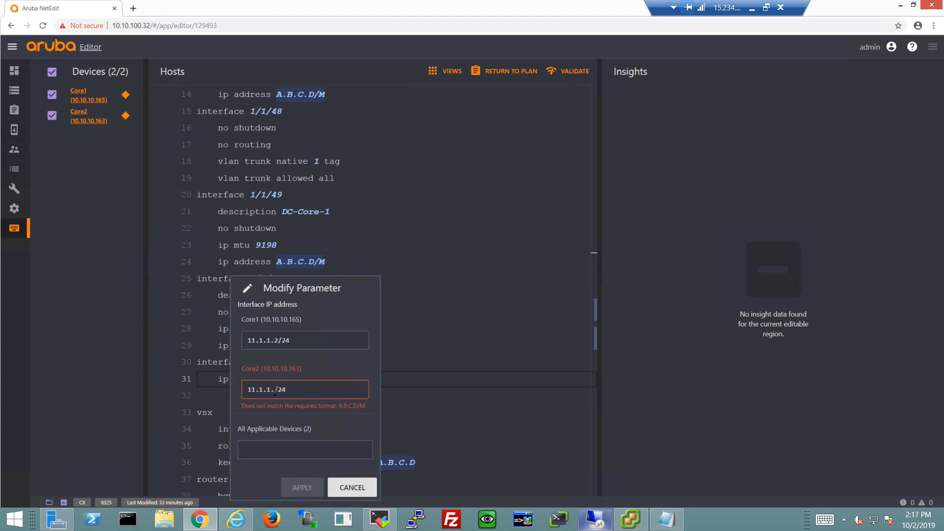
type("3")
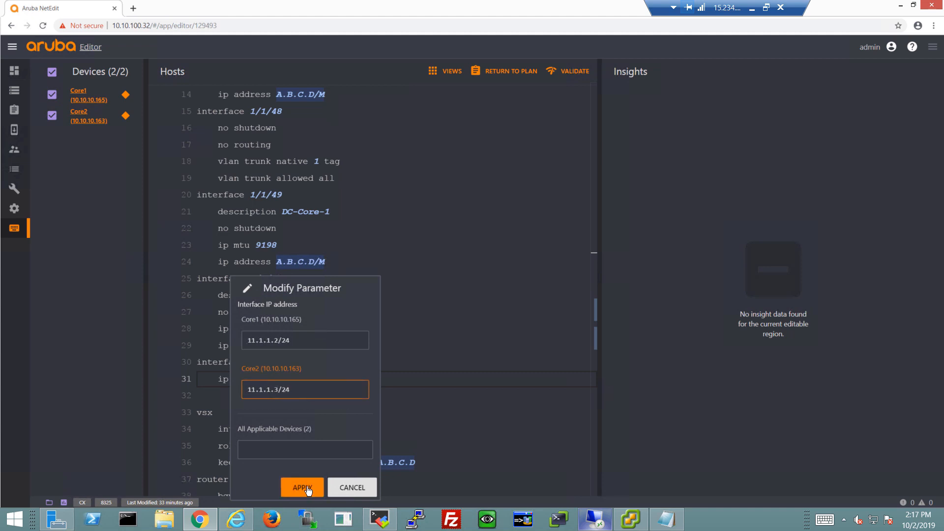
left_click(314, 488)
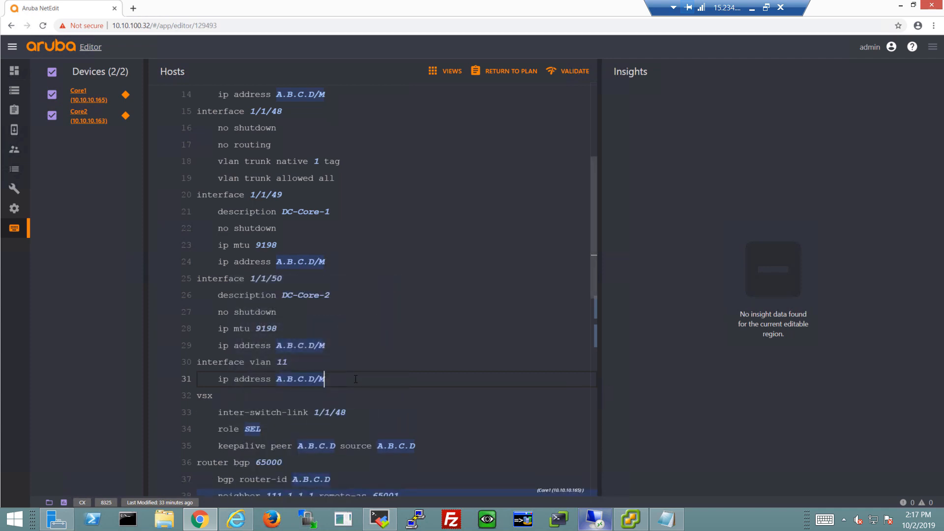
Add active-gateway IP 11.1.1.1 with MAC 00:00:00:00:00:aa under interface vlan 11 for both core switches.
key("Return")
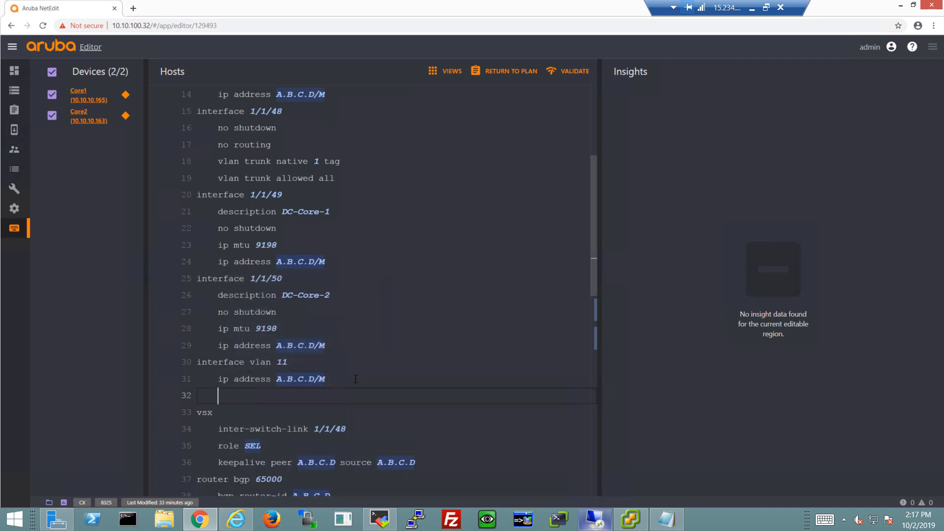
type("active-gateway ip 1")
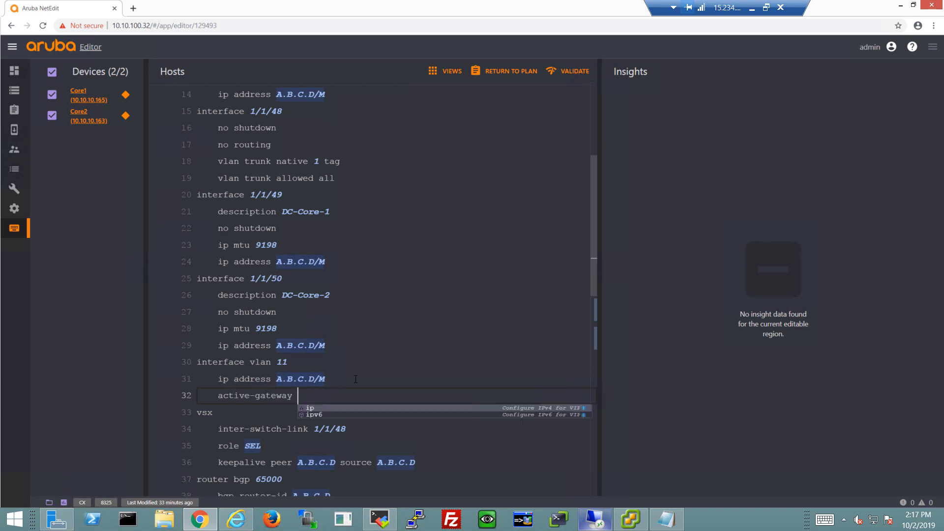
type("1.1.")
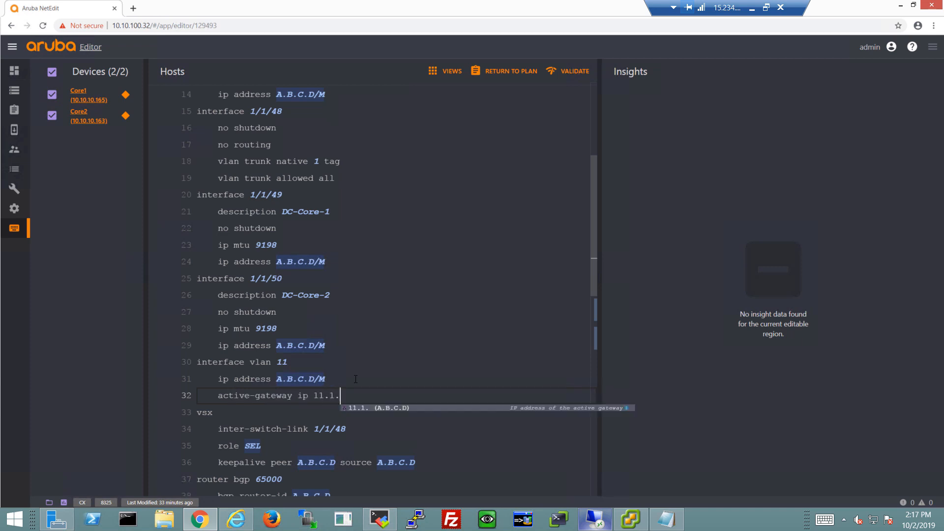
type("1.1 mac ")
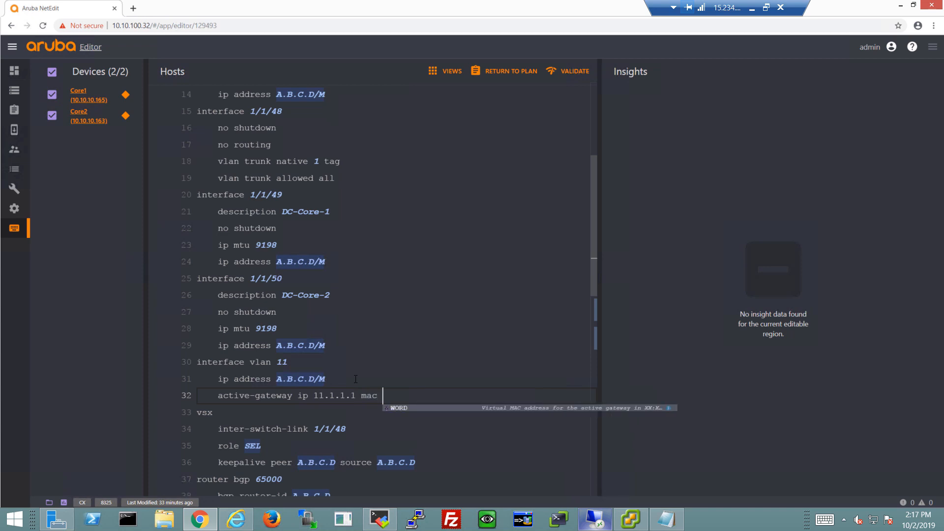
type("00:00:0")
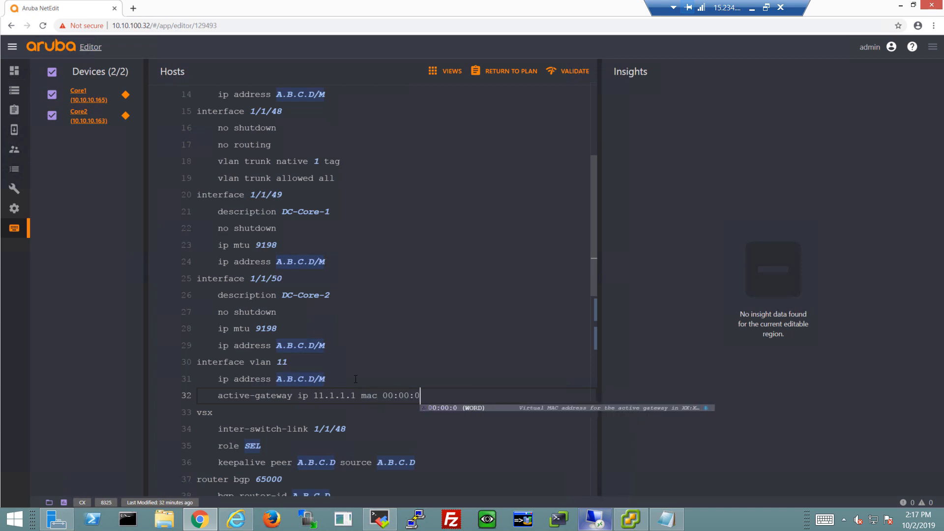
type("0:00:00:aa")
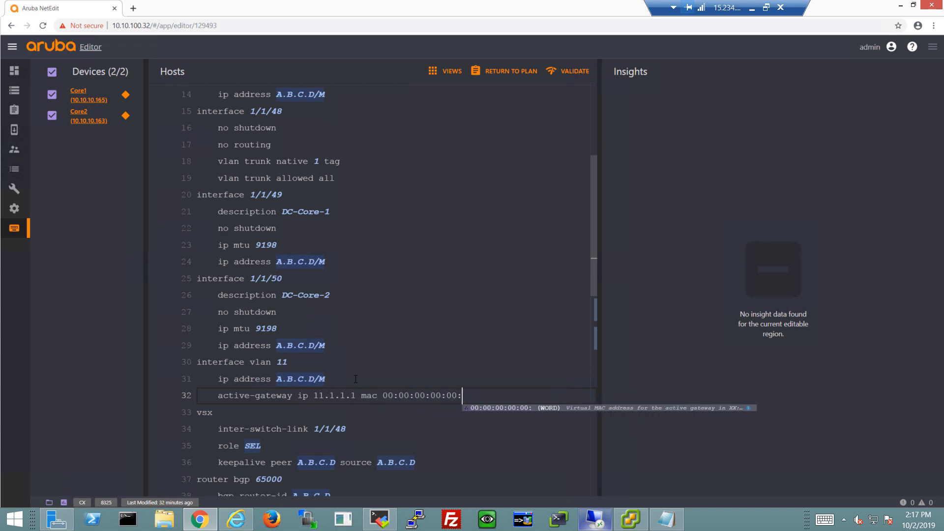
key("Return")
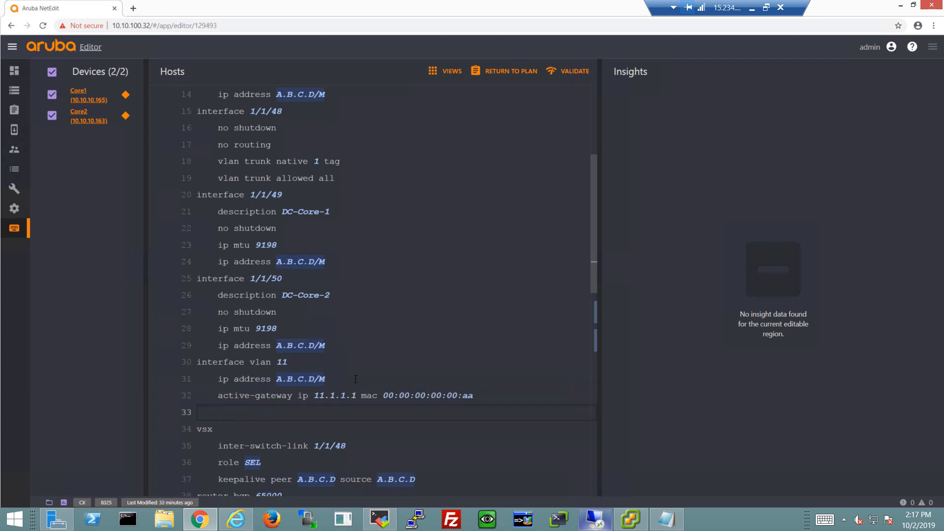
Add interface vlan 12 with IP address 12.1.1.2/24 below the interface vlan 11 block.
key("BackSpace")
key("BackSpace")
key("BackSpace")
key("BackSpace")
type("interface vlan 12")
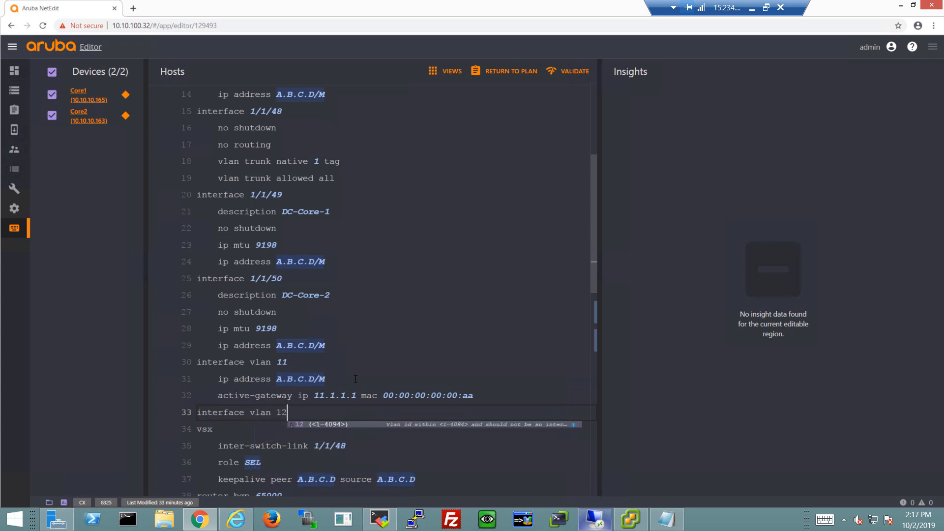
key("Return")
key("Tab")
type("i[p a")
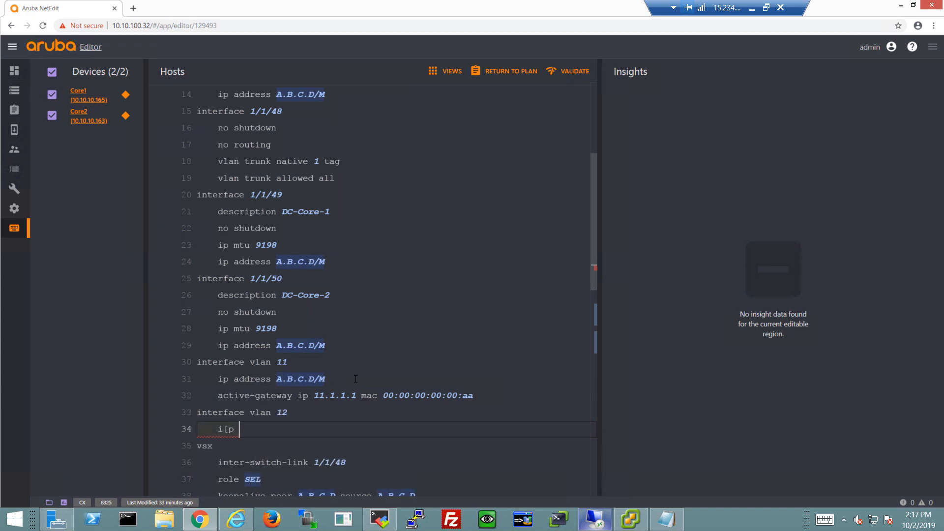
key("BackSpace")
key("BackSpace")
key("BackSpace")
key("BackSpace")
type("p address ")
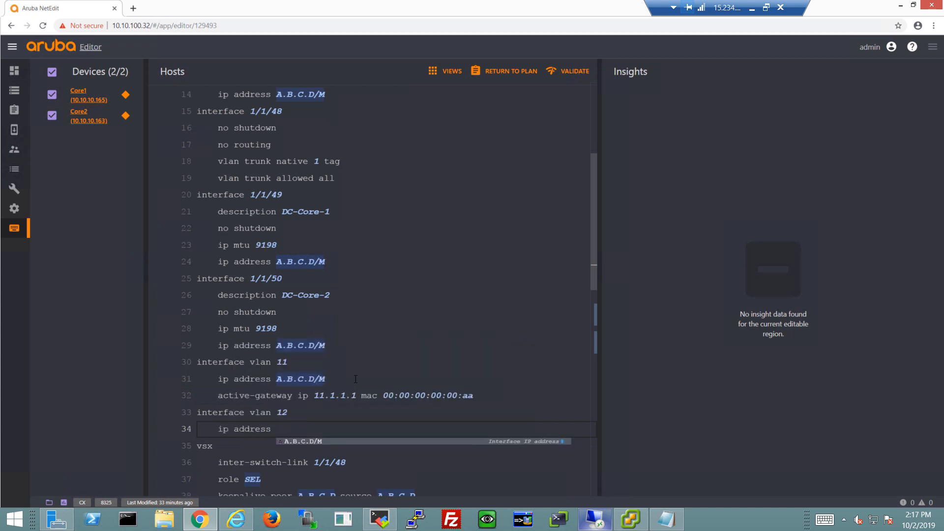
type("12.1.1.2")
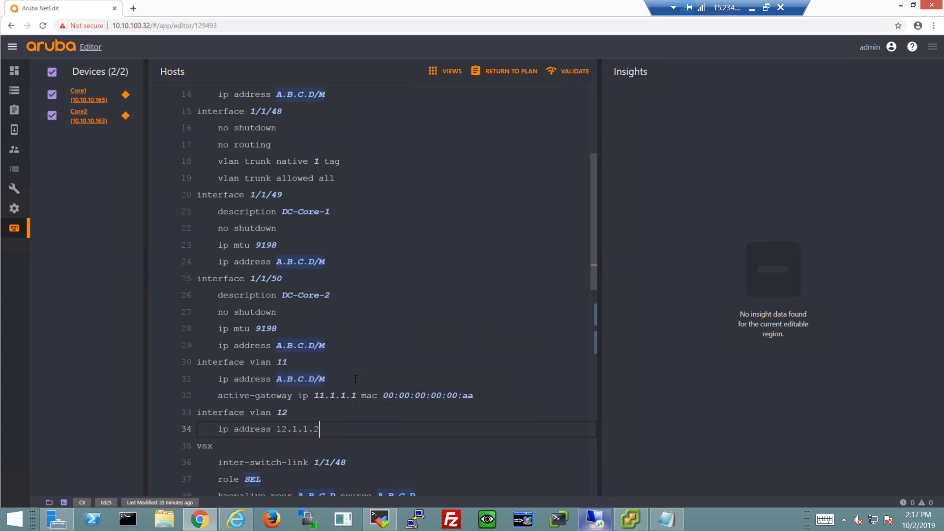
type("/24")
key("Return")
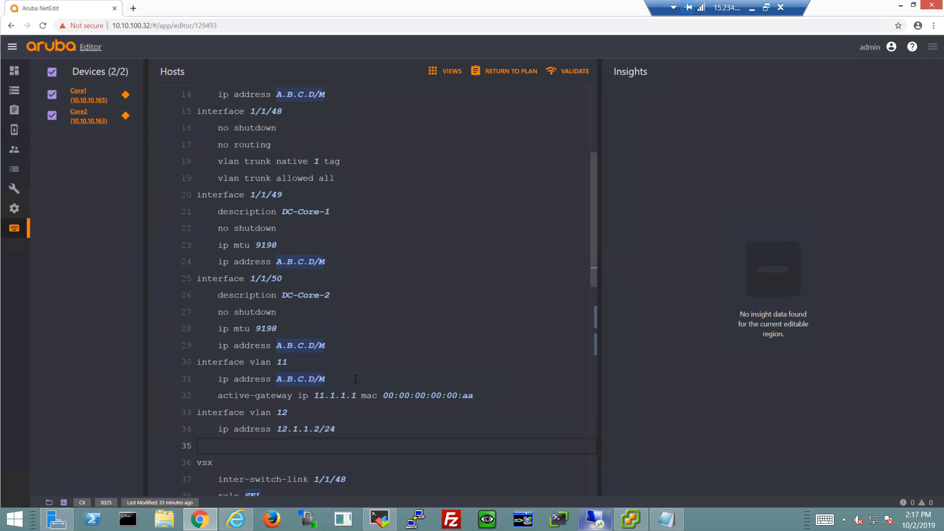
Change only Core2's interface vlan 12 IP address to 12.1.1.3/24.
right_click(292, 431)
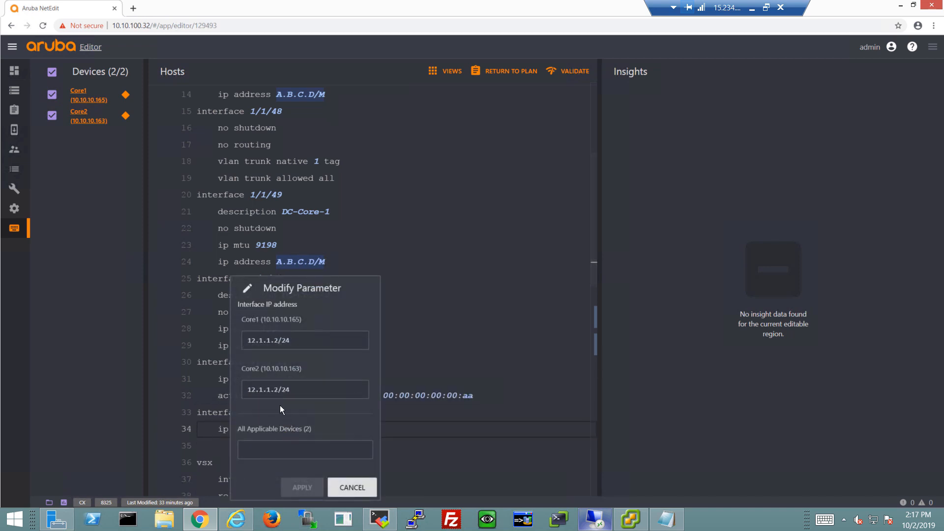
left_click(274, 390)
key("Delete")
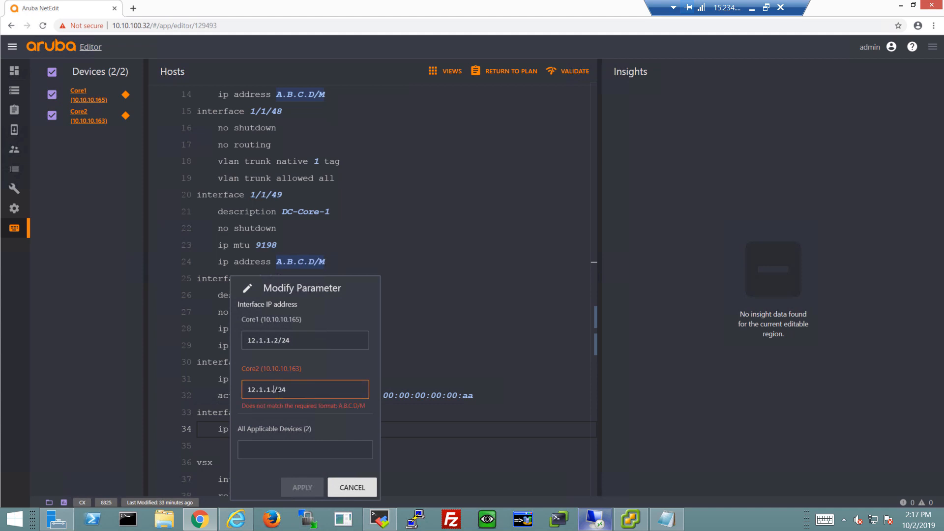
type("3")
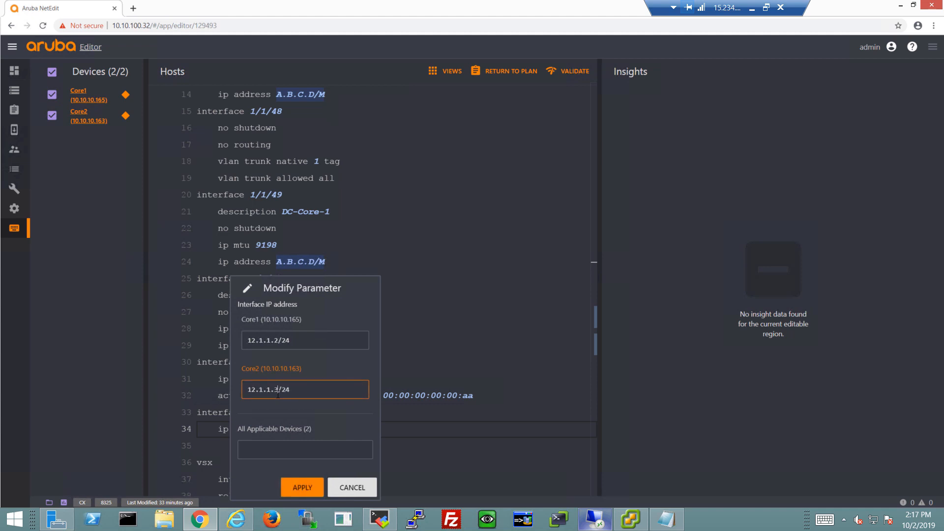
left_click(302, 486)
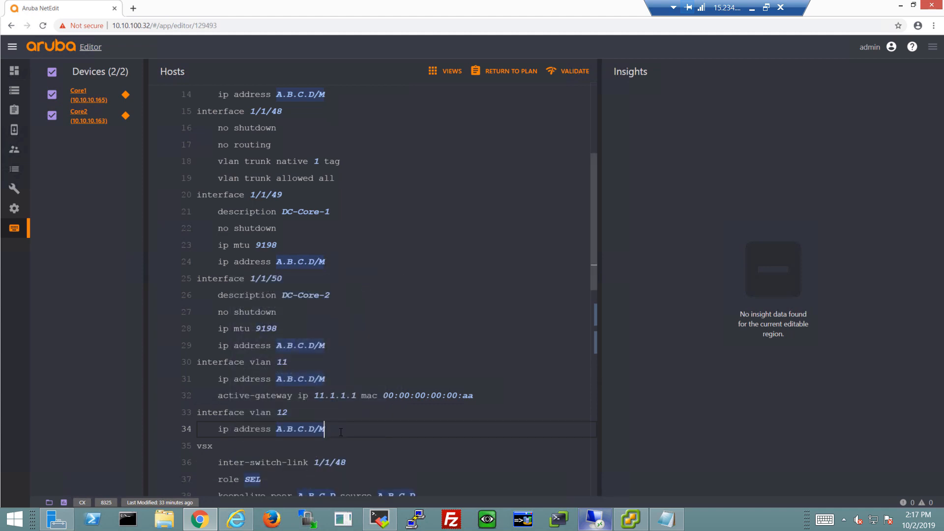
Add active-gateway IP 12.1.1.1 with MAC 00:00:00:00:00:aa under interface vlan 12.
key("Return")
type("ac")
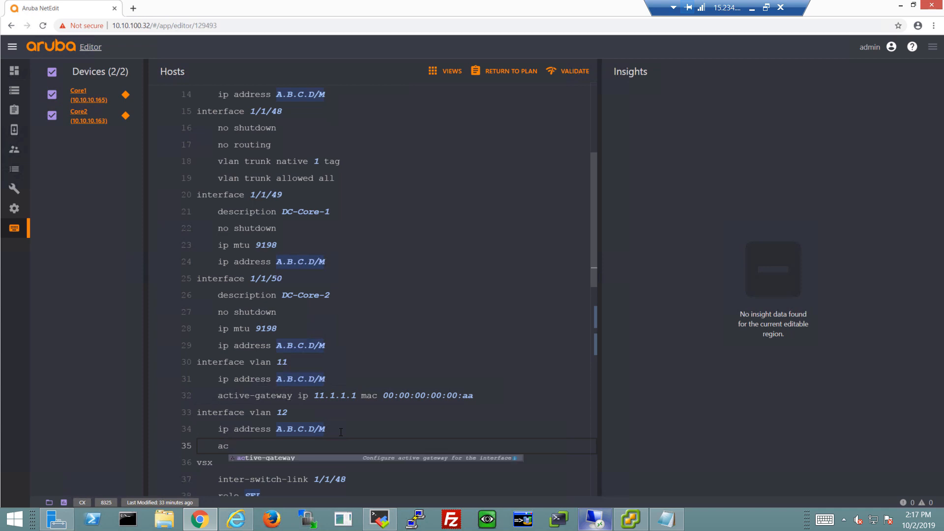
key("Tab")
type("ip ")
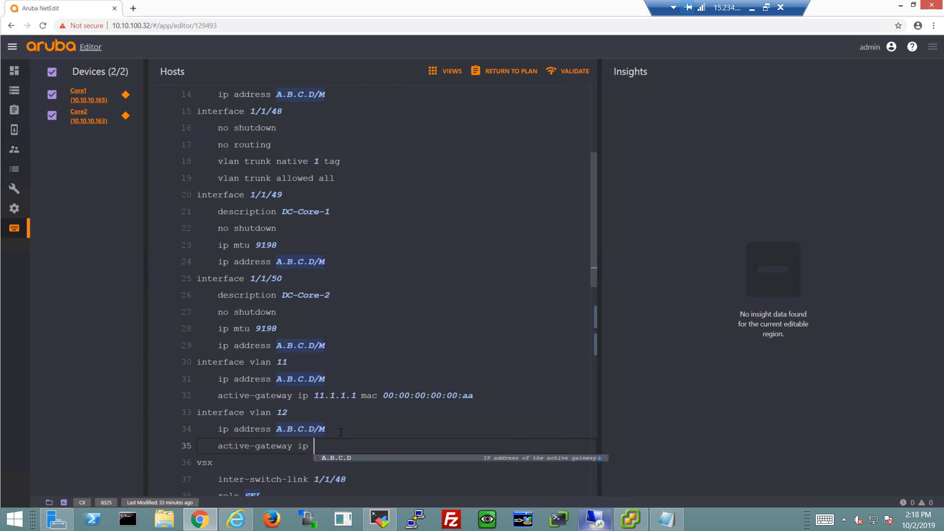
type("12.1")
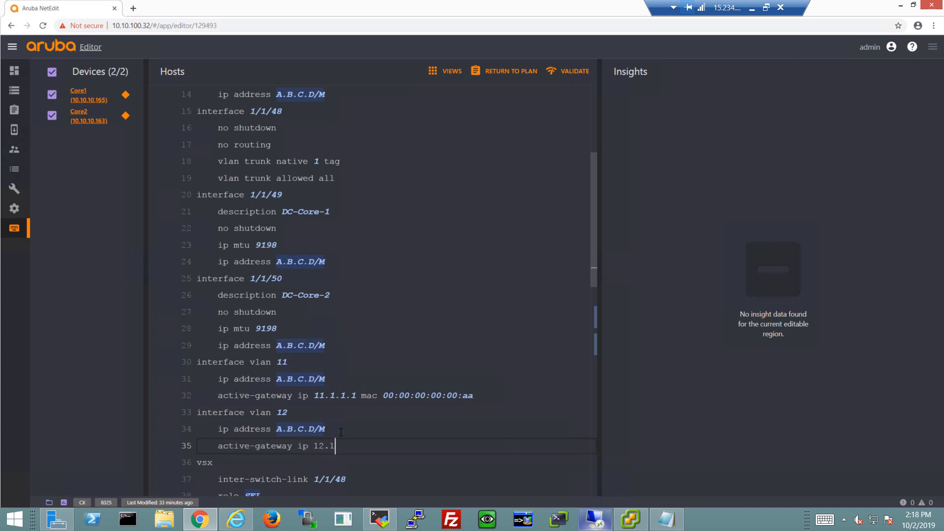
type("..")
key("BackSpace")
type("1.1 ")
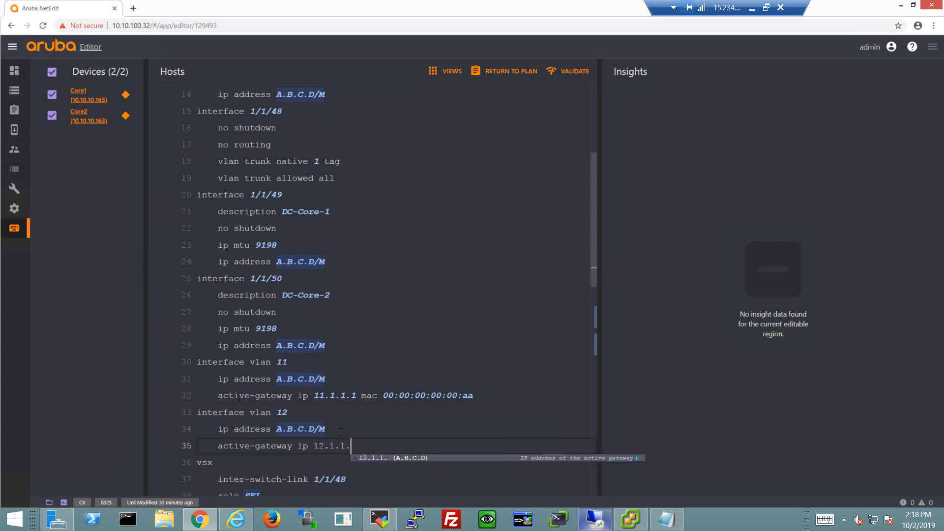
type("mac ")
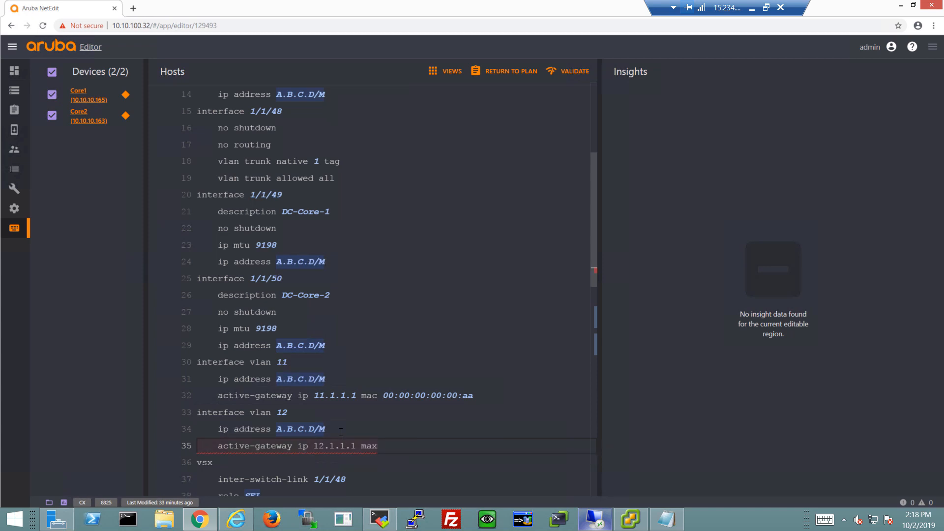
type("00:00:00;00:0")
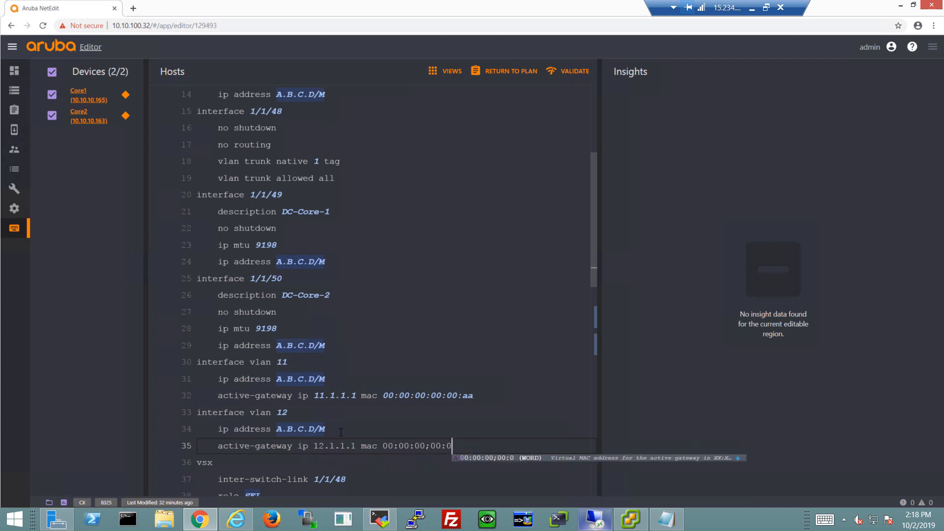
key("BackSpace")
key("BackSpace")
key("BackSpace")
key("BackSpace")
key("BackSpace")
type(":00:00")
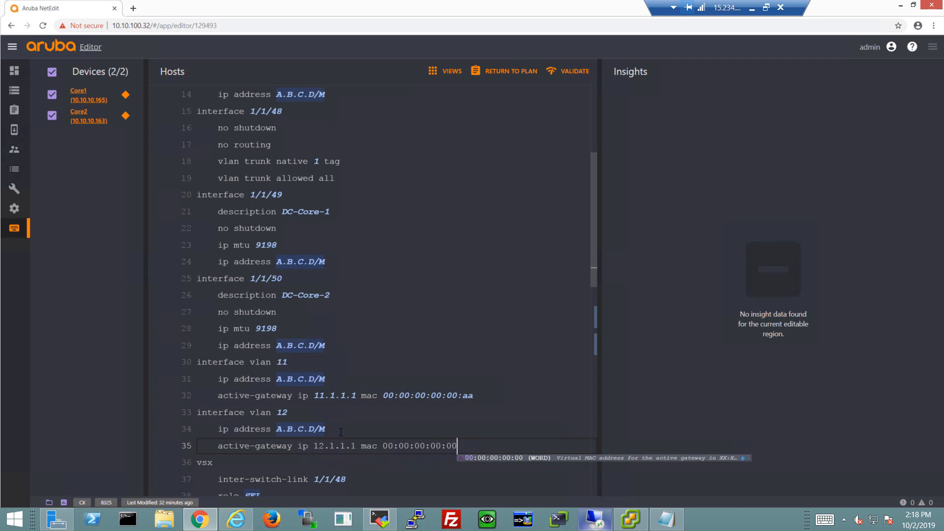
type(":aa")
key("Return")
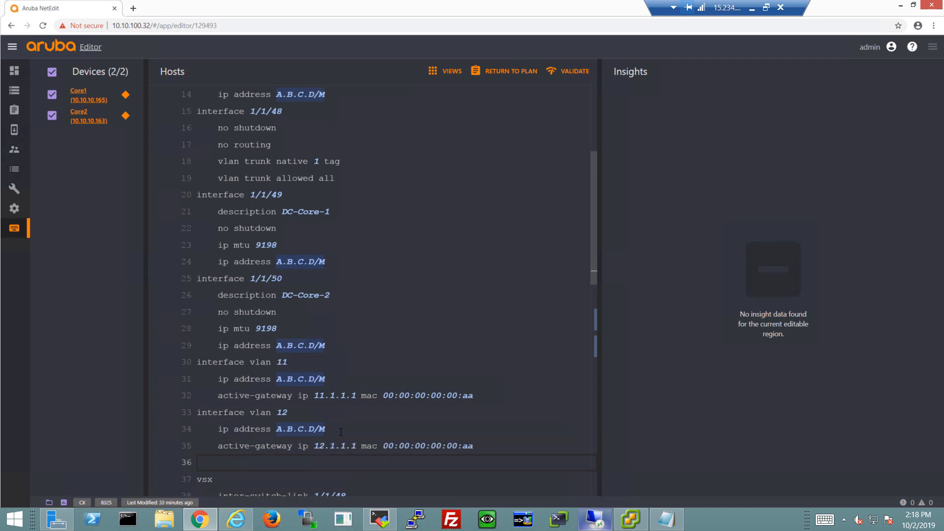
Add interface lag 11 as multi-chassis to the shared configuration and enable it with no shutdown.
key("BackSpace")
key("BackSpace")
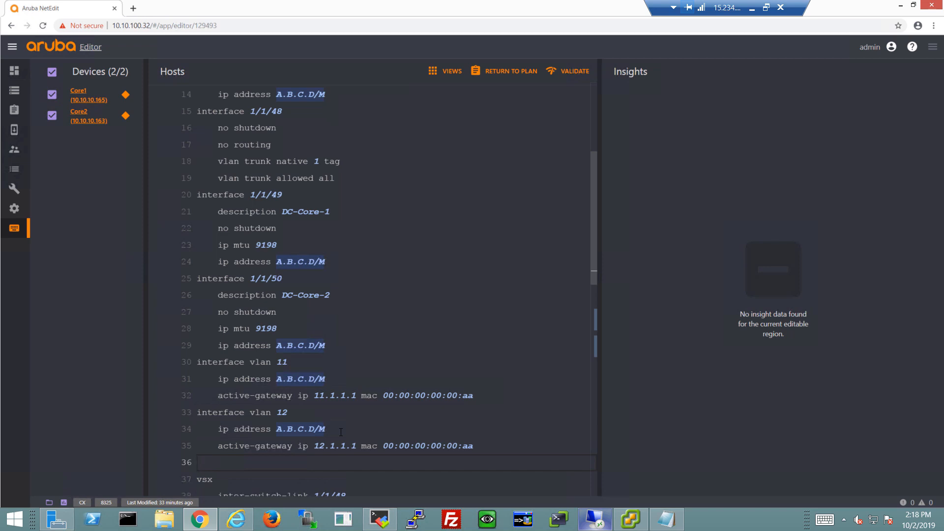
type("interface lag 11 multi-chassis")
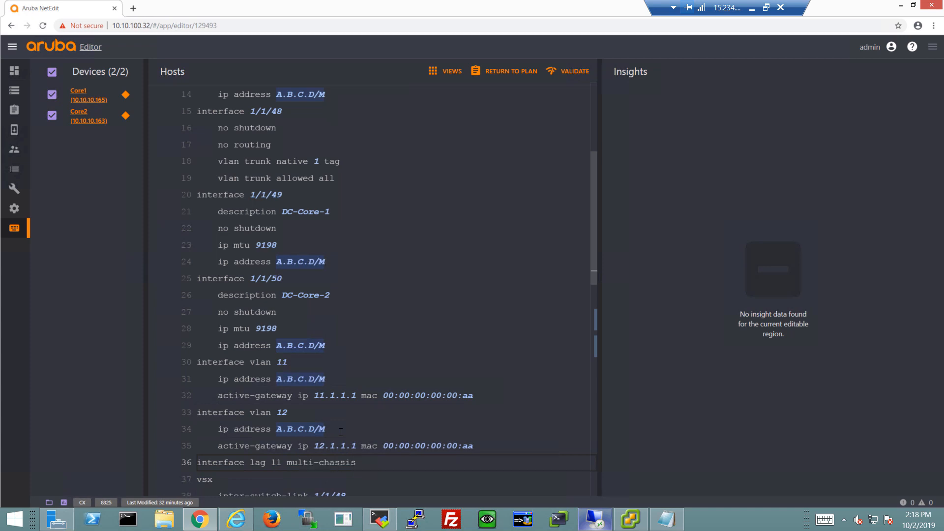
key("Return")
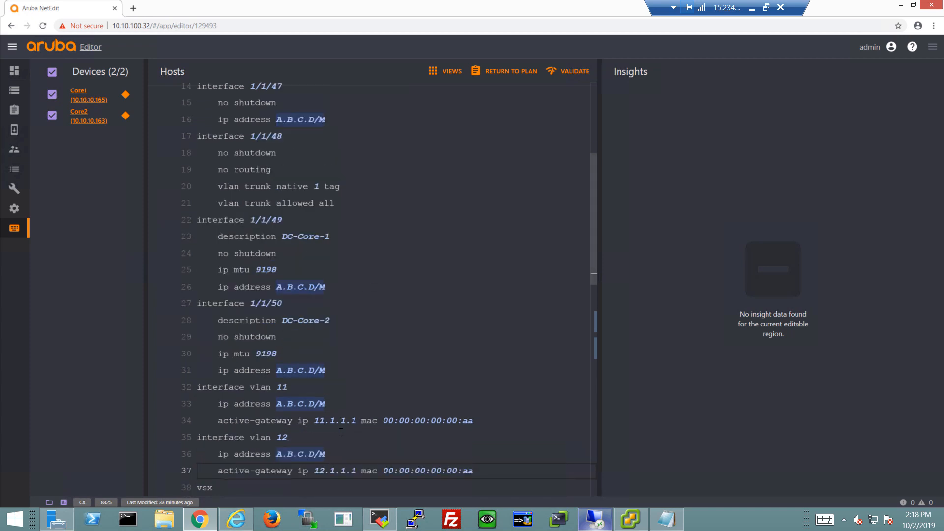
scroll(341, 432, "up", 5)
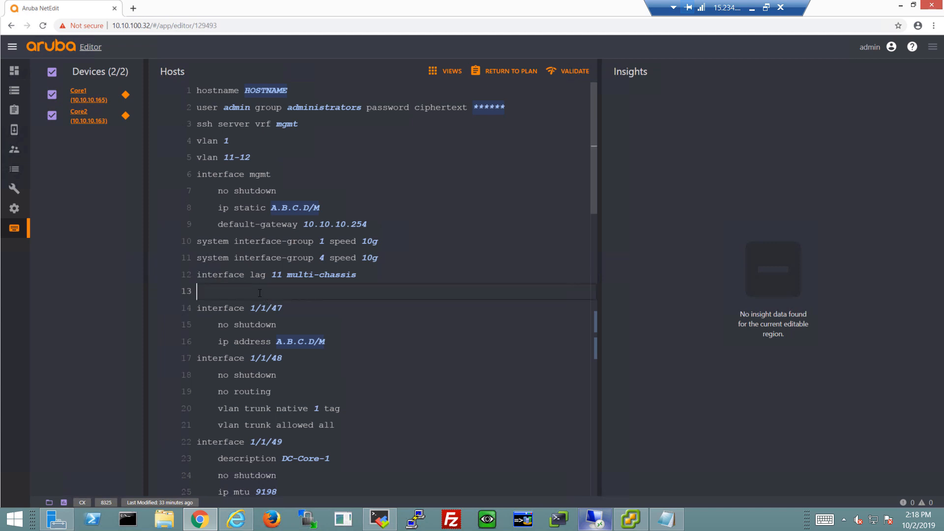
key("Tab")
type("no shutdown")
key("Return")
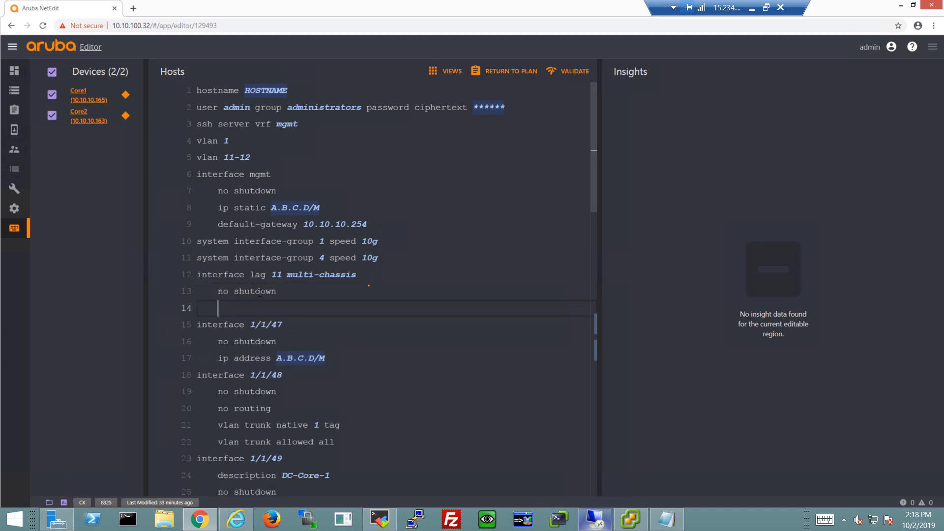
Give interface lag 11 the description "To Windows Server".
type("desc")
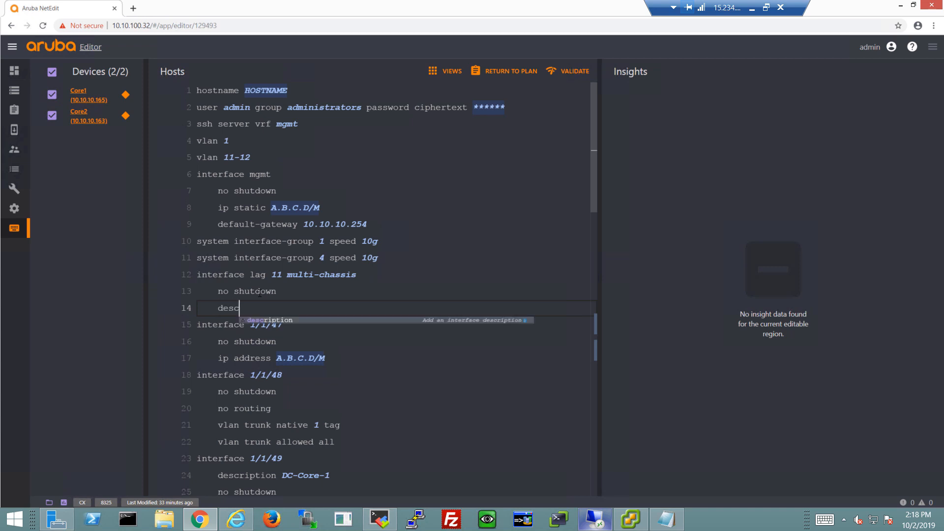
key("Tab")
type("To")
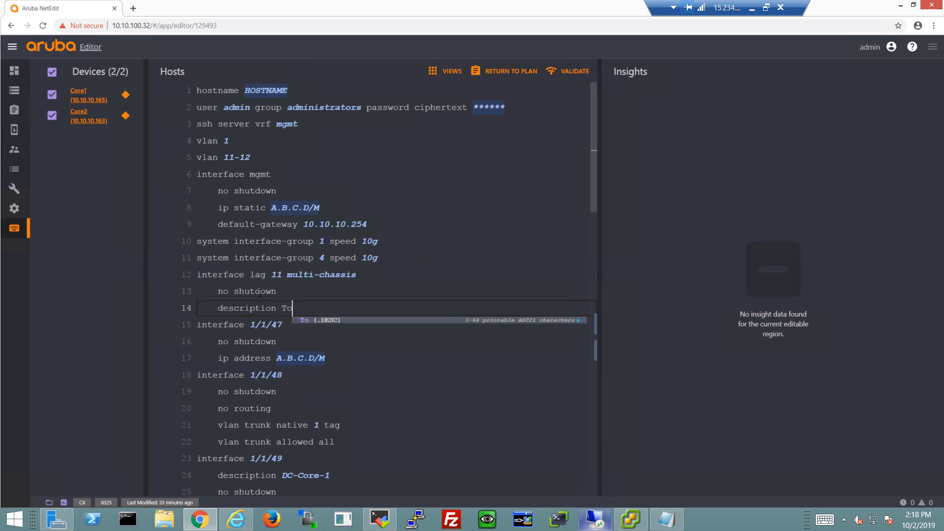
type(" Windows")
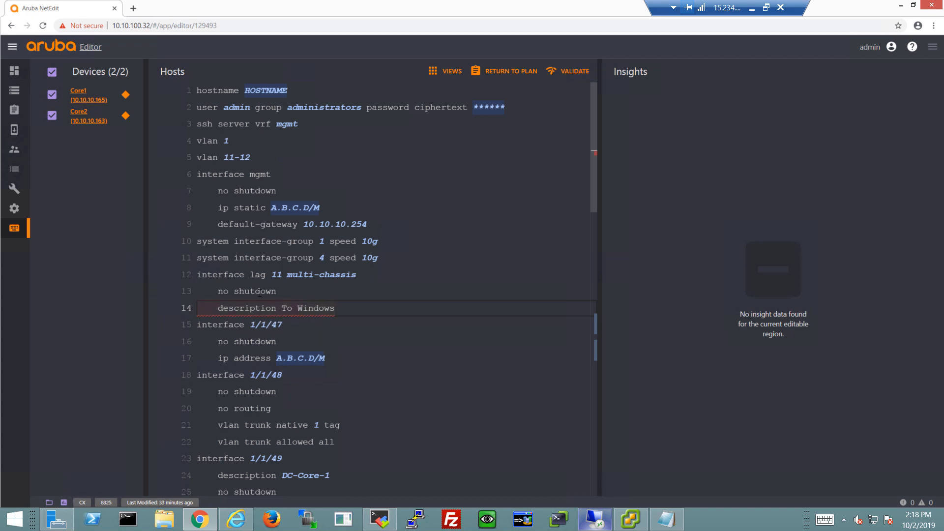
type(" Server")
key("Return")
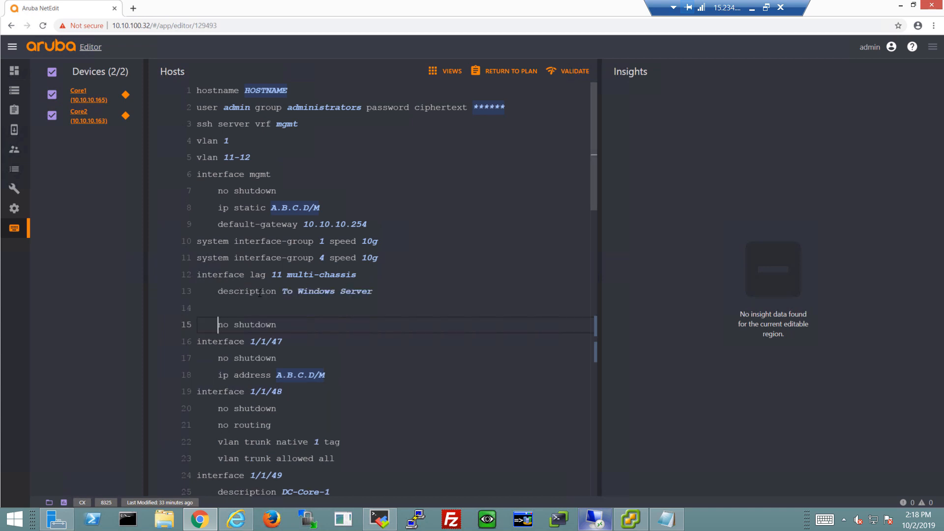
Disable routing on interface lag 11 with a no routing line.
key("Up")
type("no routing")
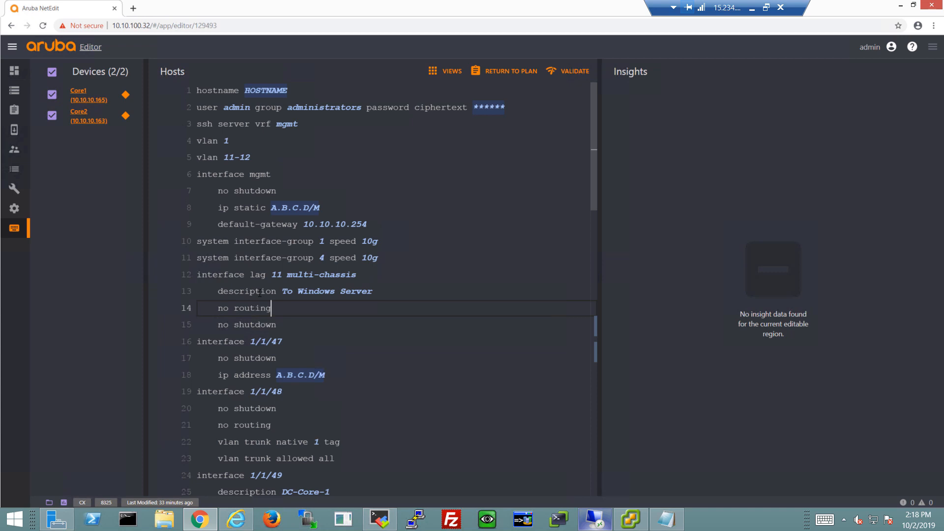
key("Return")
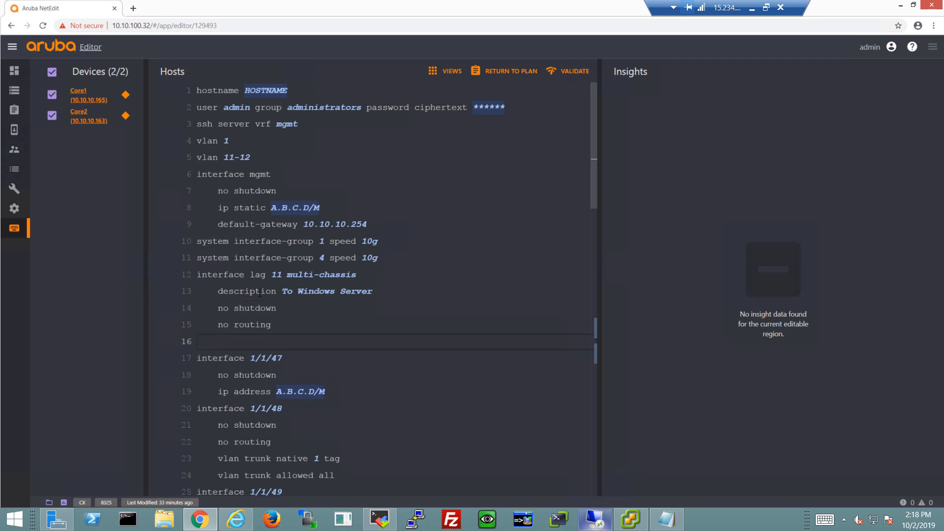
Assign interface lag 11 to access VLAN 12.
type("vlan access 12")
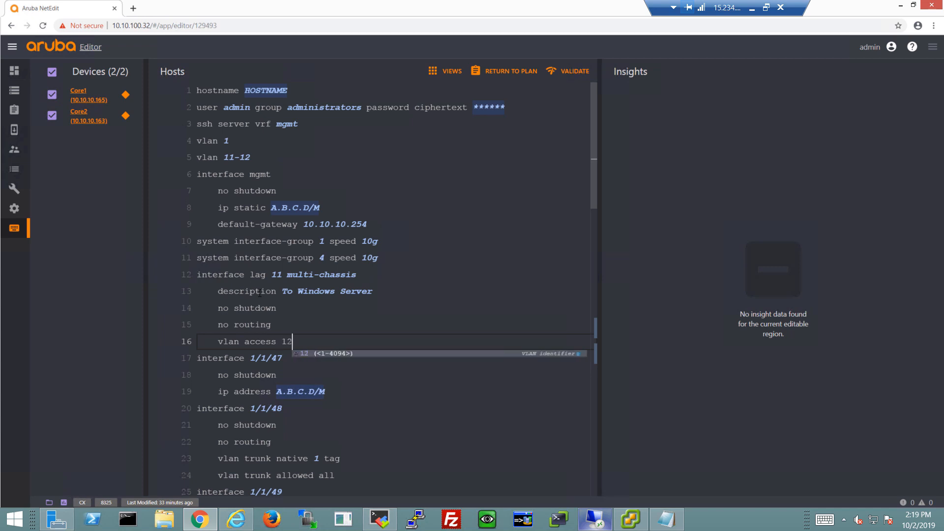
key("Return")
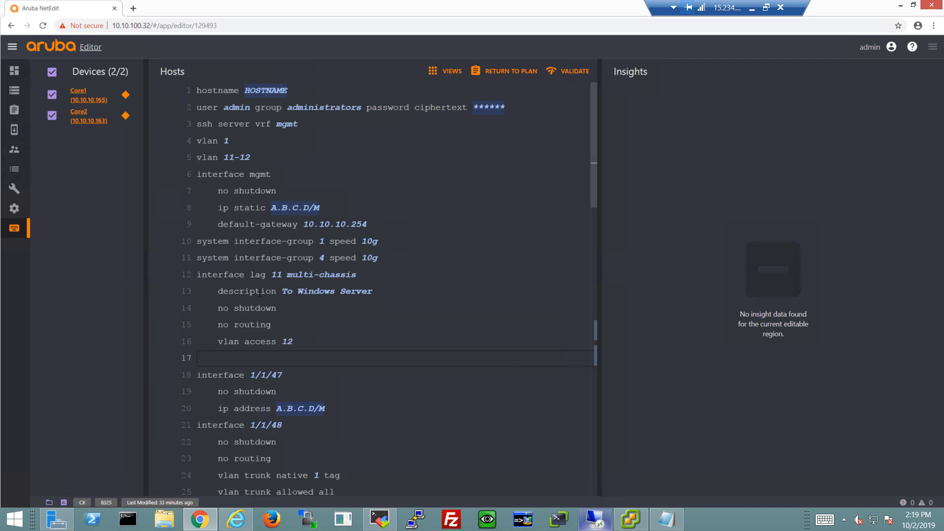
type("lacp mo ac")
key("Return")
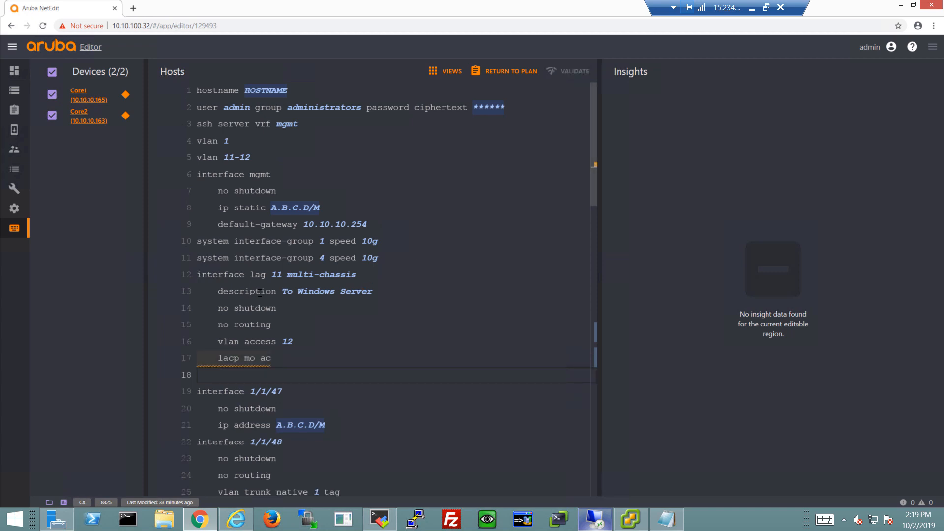
key("BackSpace")
key("BackSpace")
key("BackSpace")
key("Home")
key("BackSpace")
key("BackSpace")
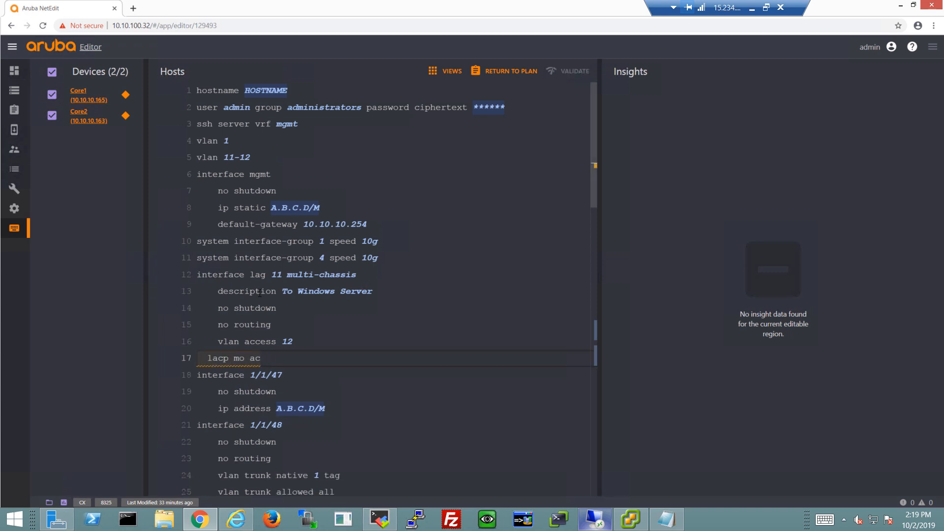
key("Right")
key("Right")
key("Right")
key("Right")
key("Right")
key("Right")
key("Right")
key("Right")
key("Right")
key("Right")
key("BackSpace")
key("BackSpace")
key("BackSpace")
key("BackSpace")
key("BackSpace")
key("BackSpace")
key("BackSpace")
key("BackSpace")
key("BackSpace")
key("BackSpace")
key("BackSpace")
key("BackSpace")
key("BackSpace")
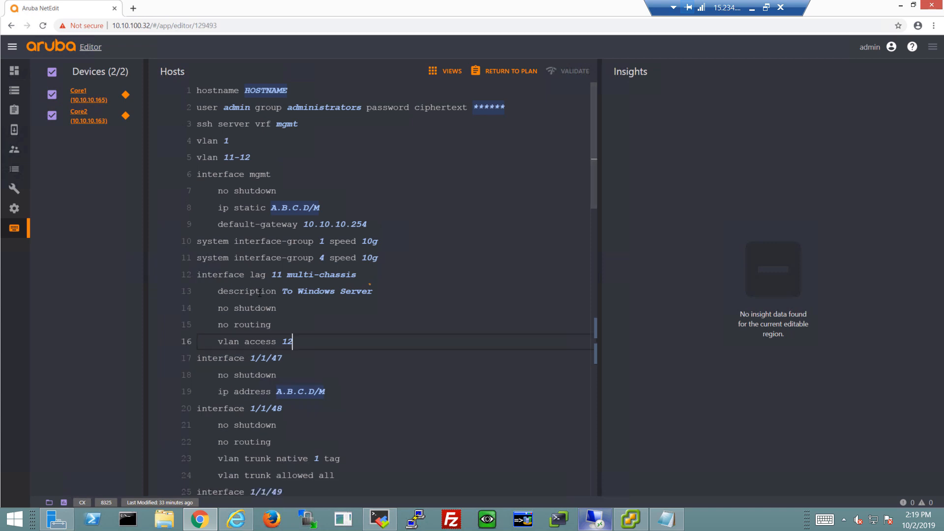
Set the LACP mode of interface lag 11 to active on the line after its access VLAN.
key("Return")
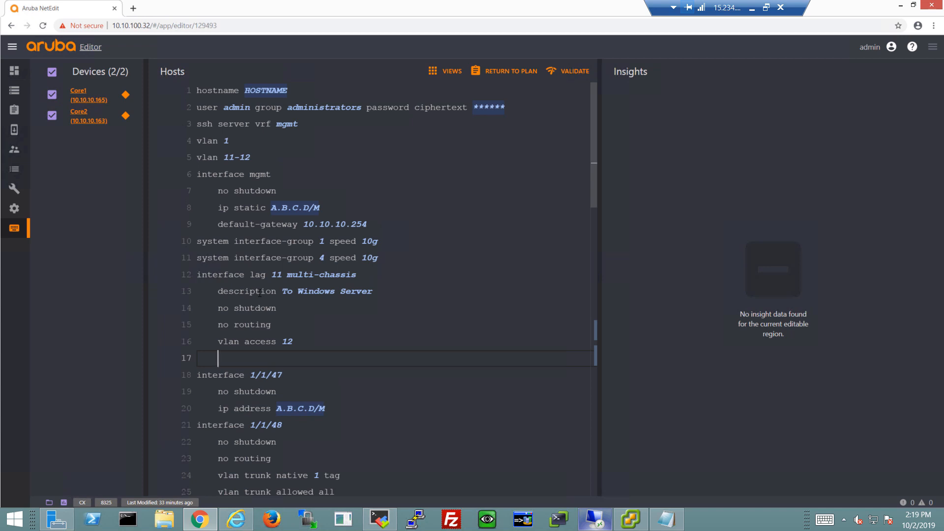
key("Tab")
type("lacp mode ac")
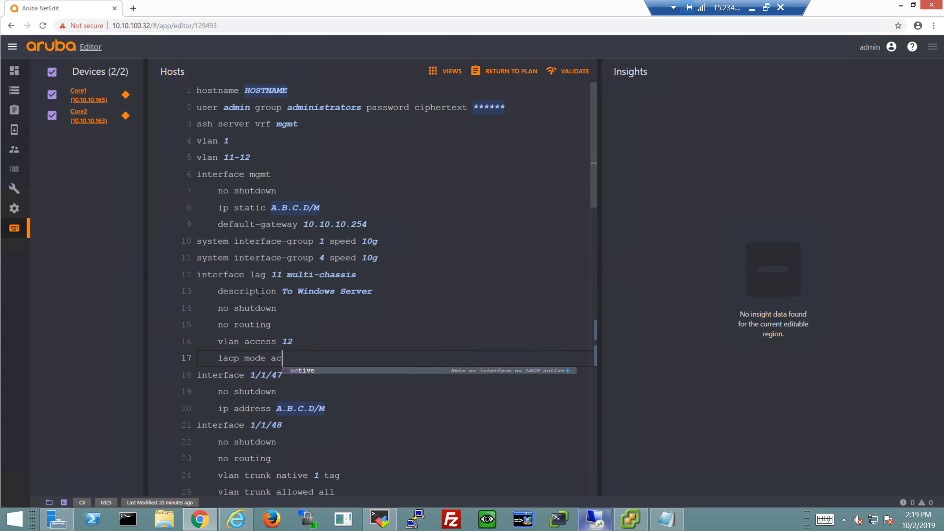
key("Tab")
key("Return")
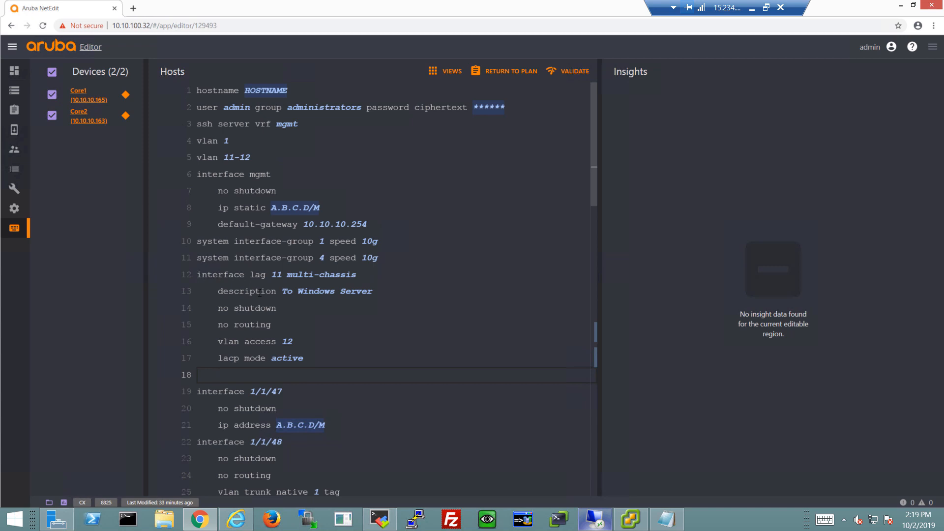
Add interface lag 12 as multi-chassis directly after the lag 11 block.
key("BackSpace")
type("inter")
key("Return")
type("lag 12")
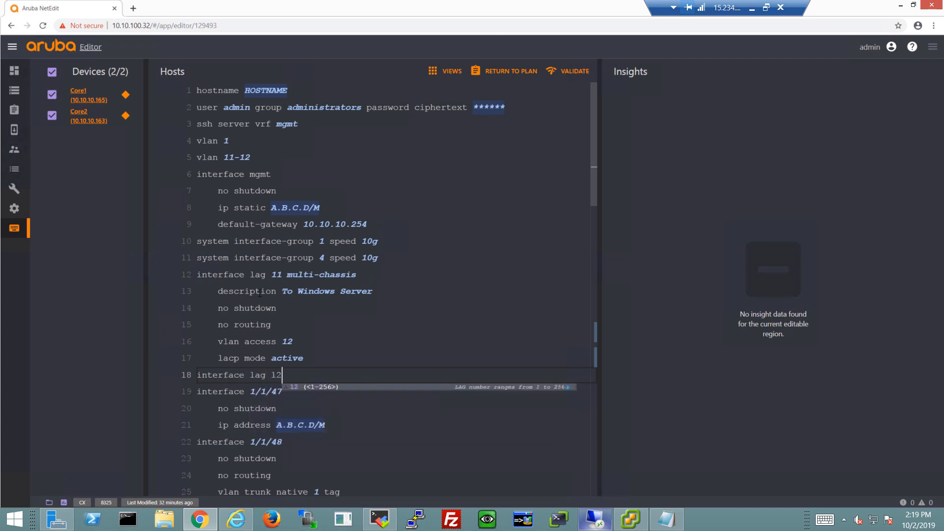
type(" mul")
key("Return")
key("Return")
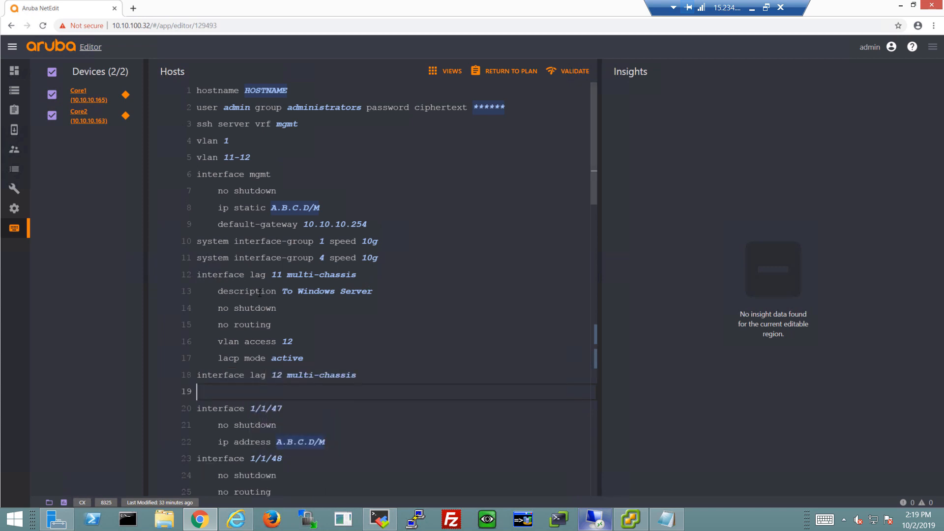
Add no routing and no shutdown lines under interface lag 12.
type("no rou")
key("Return")
key("Return")
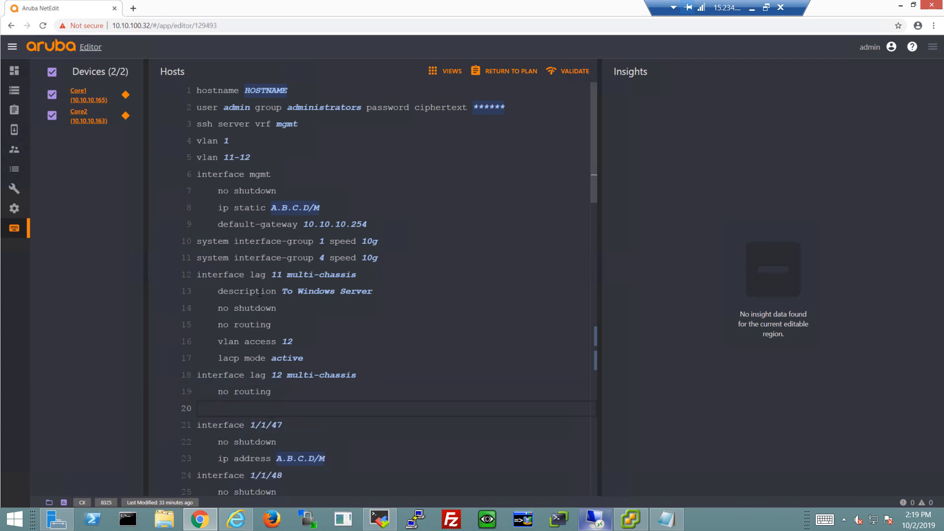
type("no sh")
key("Return")
key("Return")
type("vlan")
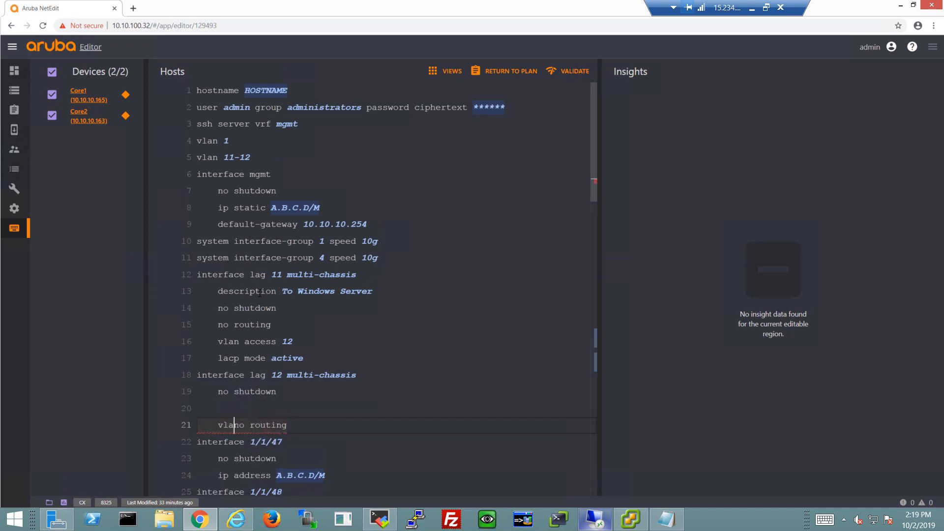
key("BackSpace")
key("BackSpace")
key("BackSpace")
key("BackSpace")
key("BackSpace")
key("BackSpace")
key("BackSpace")
key("BackSpace")
key("BackSpace")
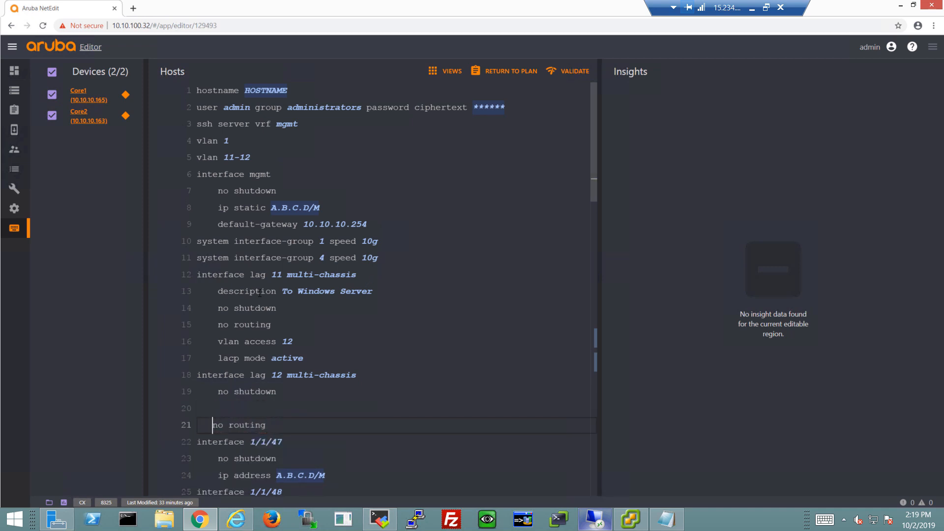
key("BackSpace")
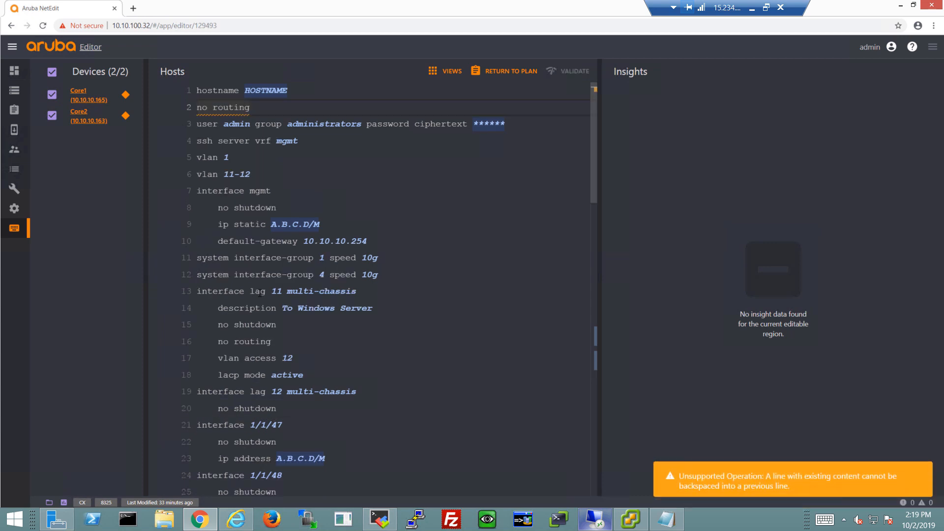
Insert a no routing line again under interface lag 12, right after its no shutdown line.
left_click(292, 408)
key("Return")
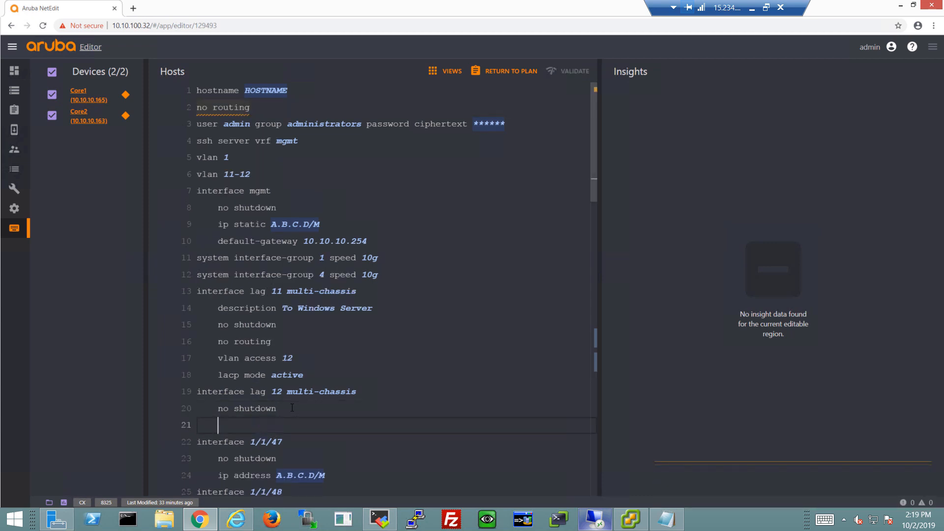
type("no routing")
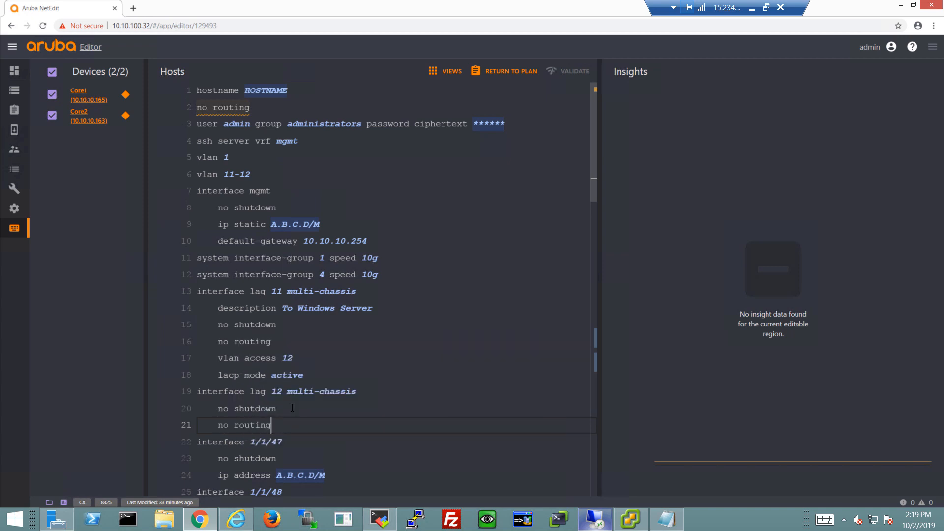
key("Return")
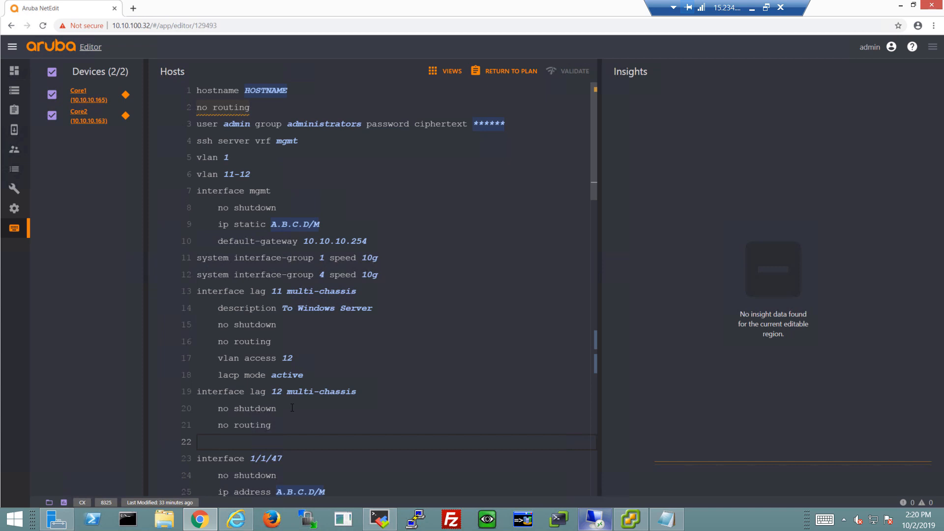
Give interface lag 12 the description "To ESXi".
type("description ")
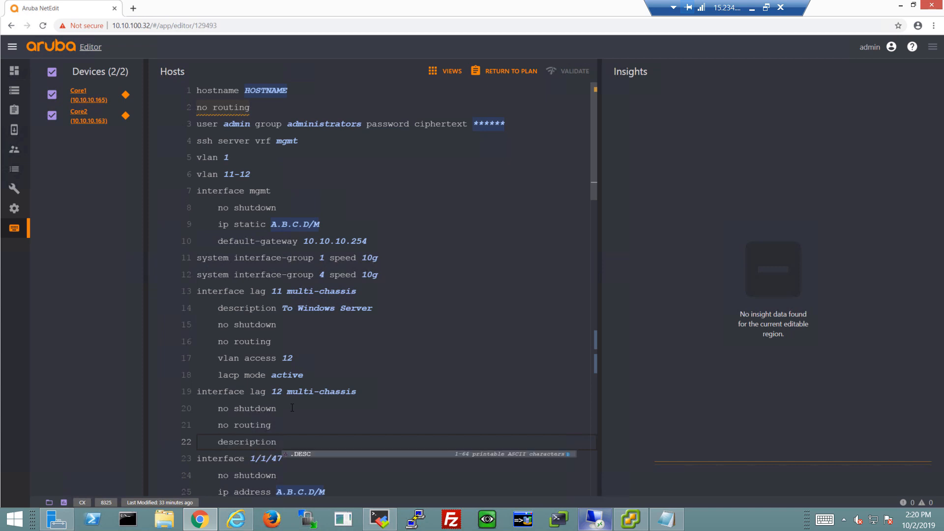
type("To ESXi")
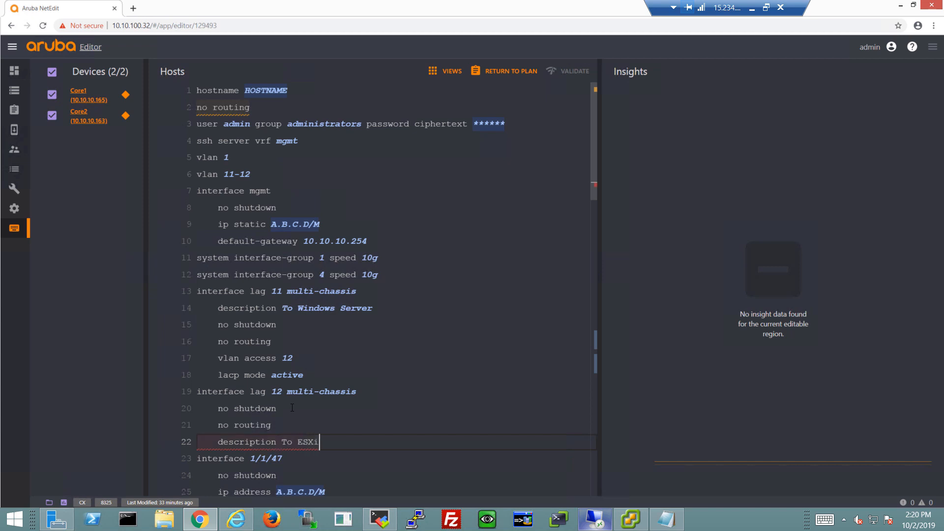
key("Return")
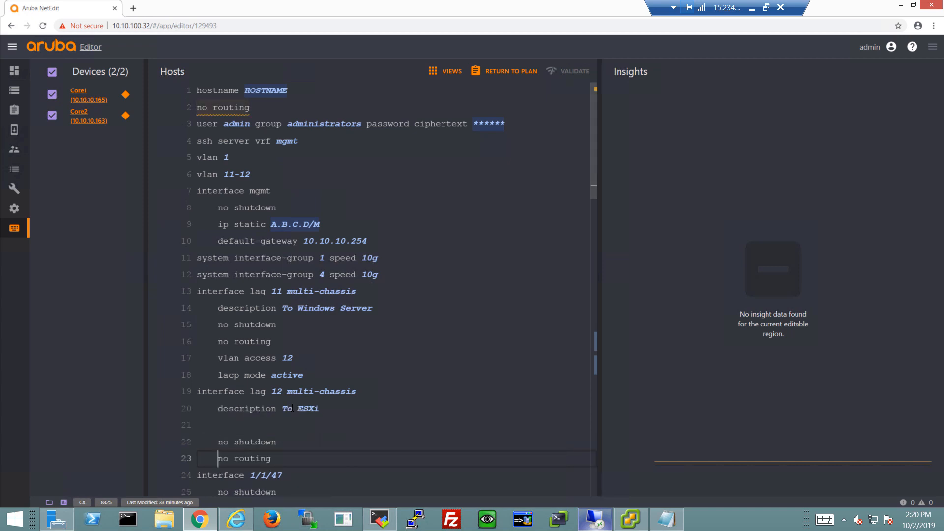
Assign interface lag 12 to access VLAN 11 on the empty line within its block.
key("Up")
key("Up")
type("vlan access")
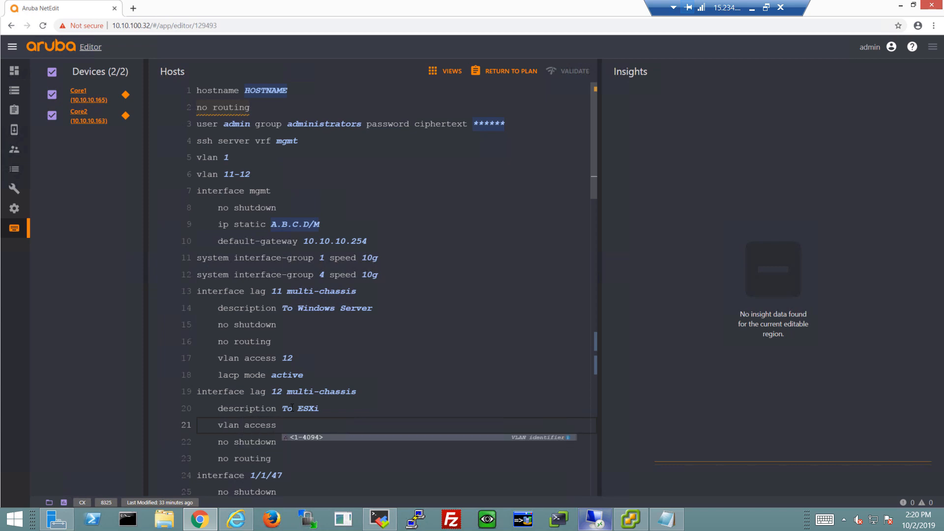
type(" 11")
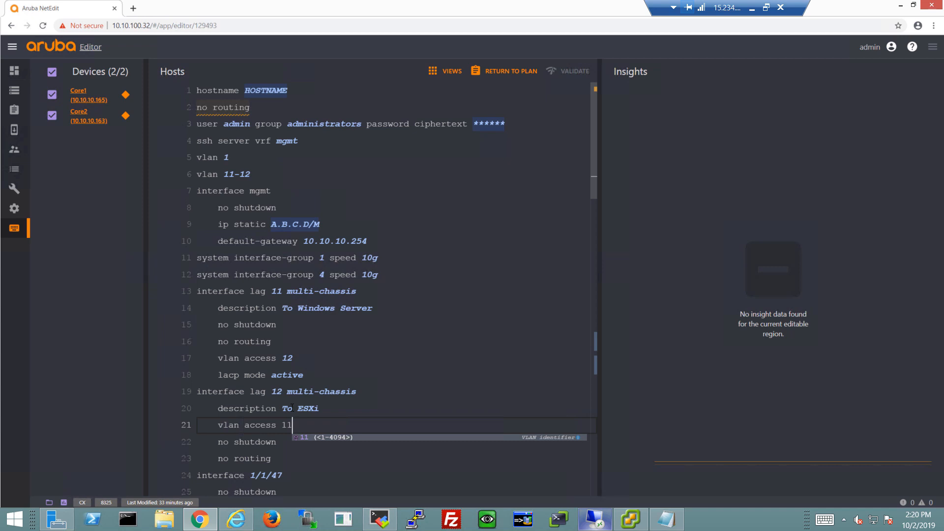
key("Return")
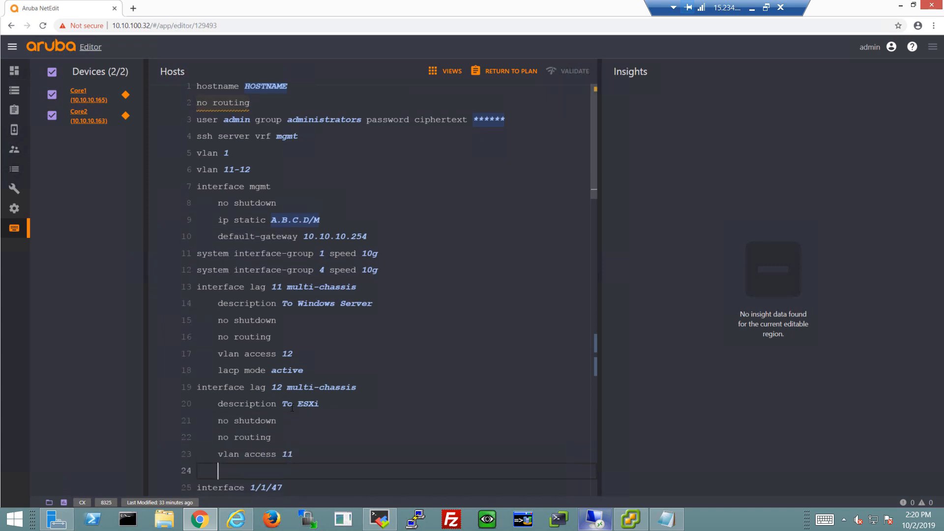
Set the LACP mode of interface lag 12 to active and remove the leftover blank line.
type("lacp mode ac")
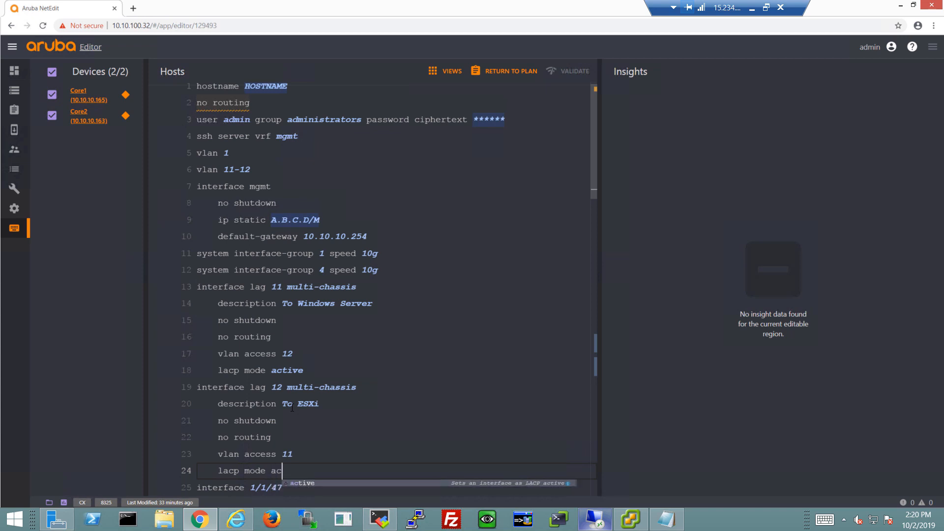
key("Tab")
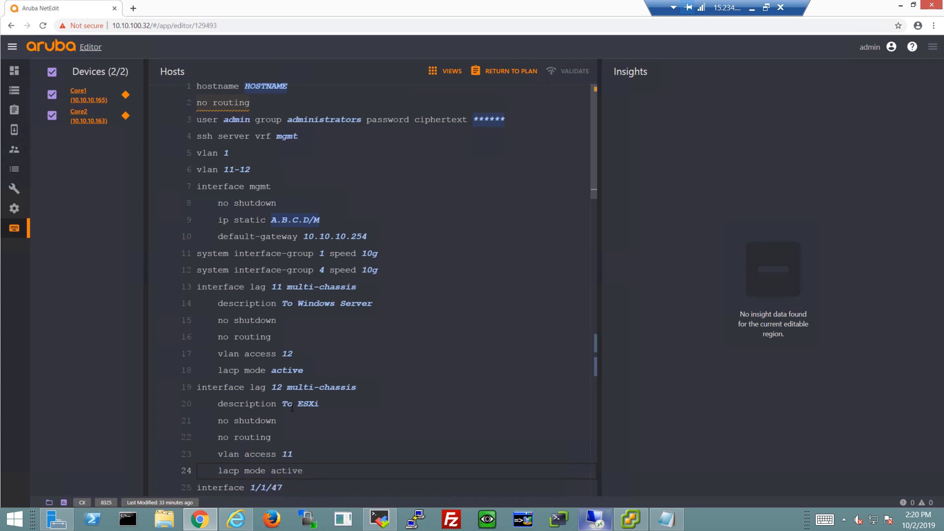
key("Return")
key("BackSpace")
key("BackSpace")
key("BackSpace")
key("BackSpace")
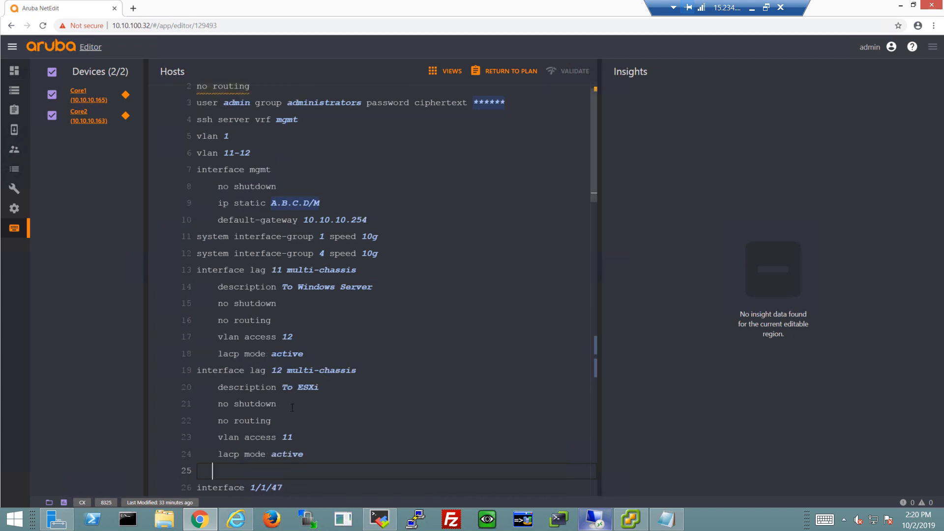
key("BackSpace")
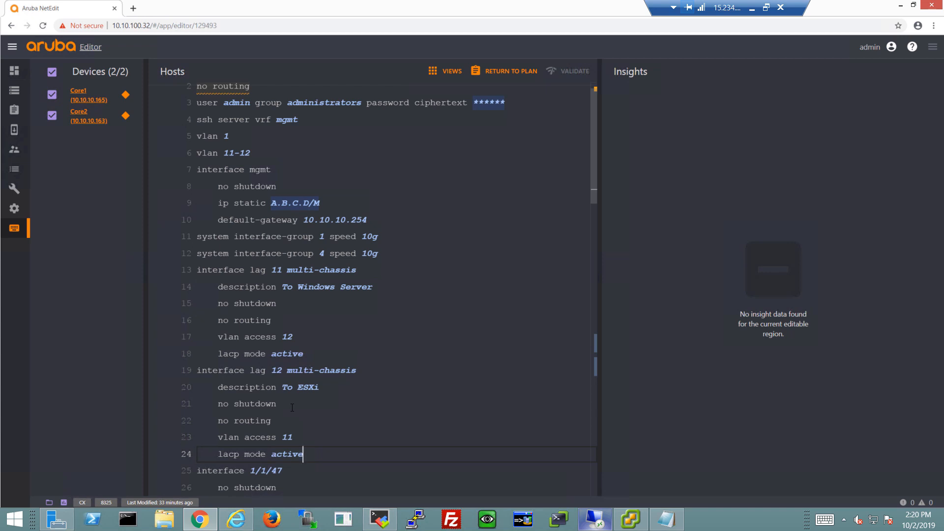
Add interface 1/1/1 after the lag 12 block and enable it with no shutdown.
scroll(292, 407, "down", 2)
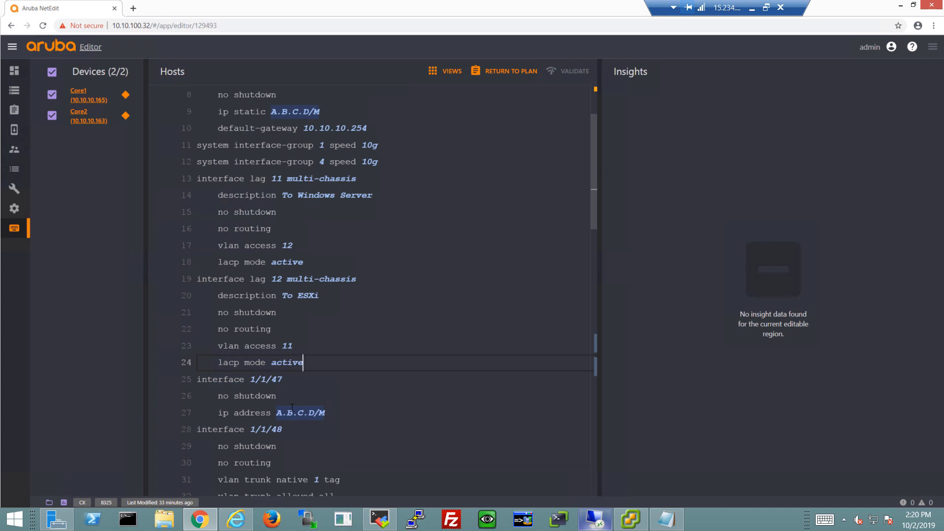
key("Return")
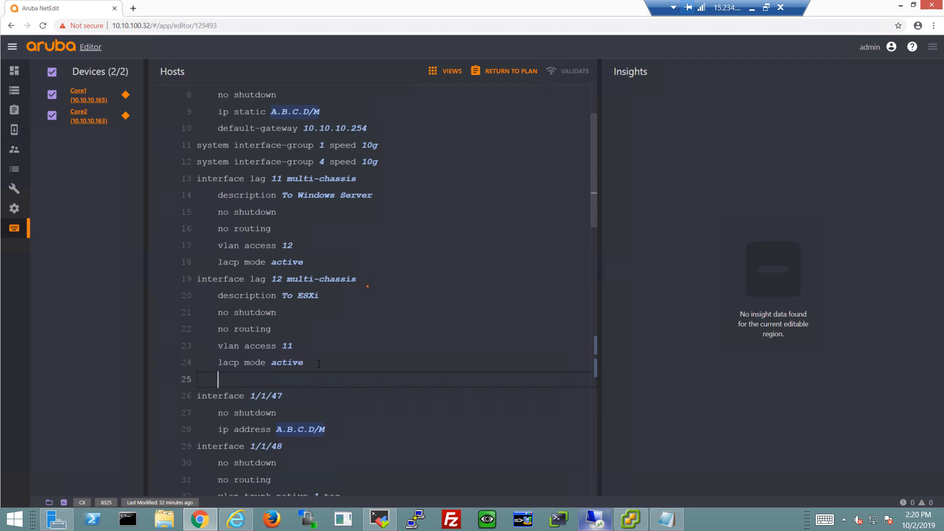
key("BackSpace")
key("BackSpace")
key("BackSpace")
key("BackSpace")
type("interface 1/1/1")
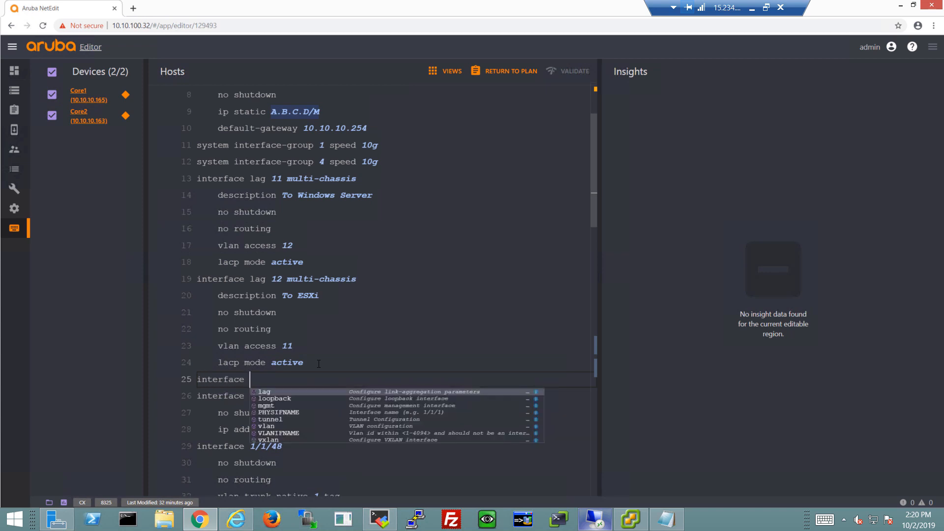
key("Return")
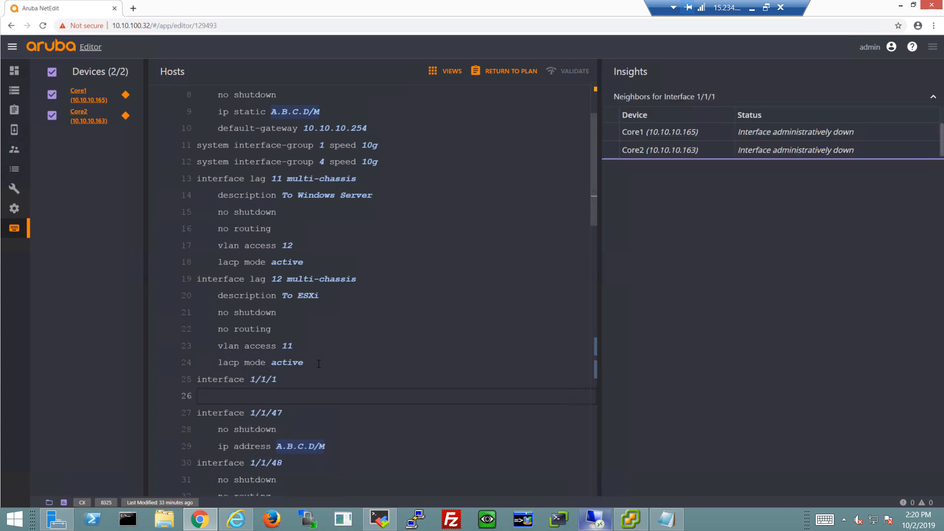
key("Tab")
type("no s")
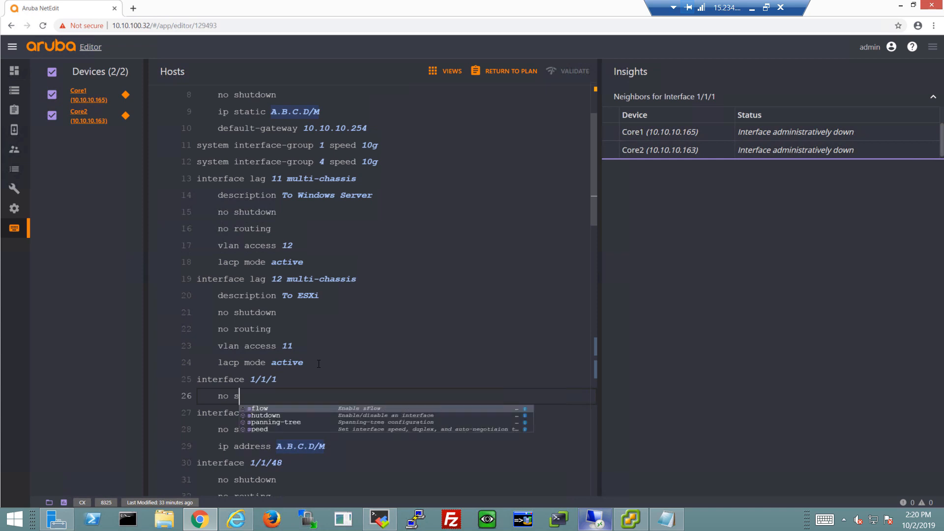
type("hutdown")
key("Return")
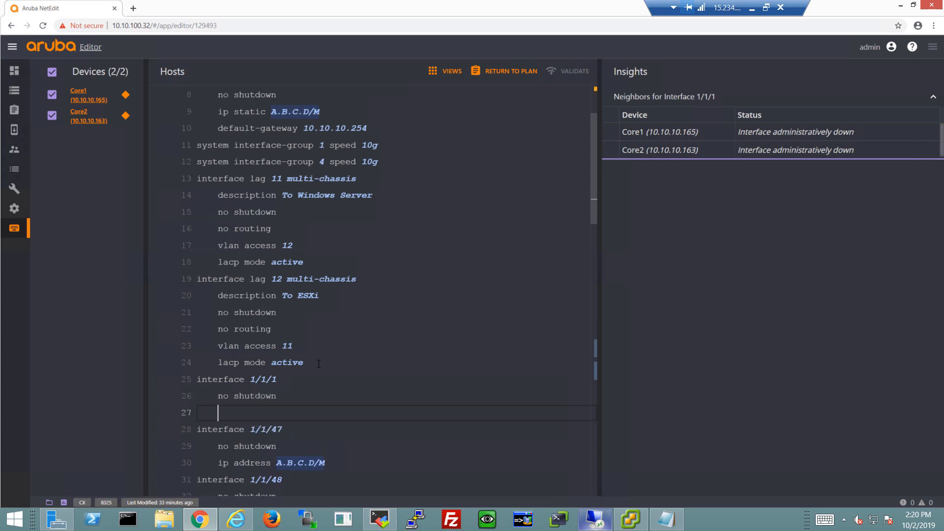
Give interface 1/1/1 the description "To Windows Host".
type("desc")
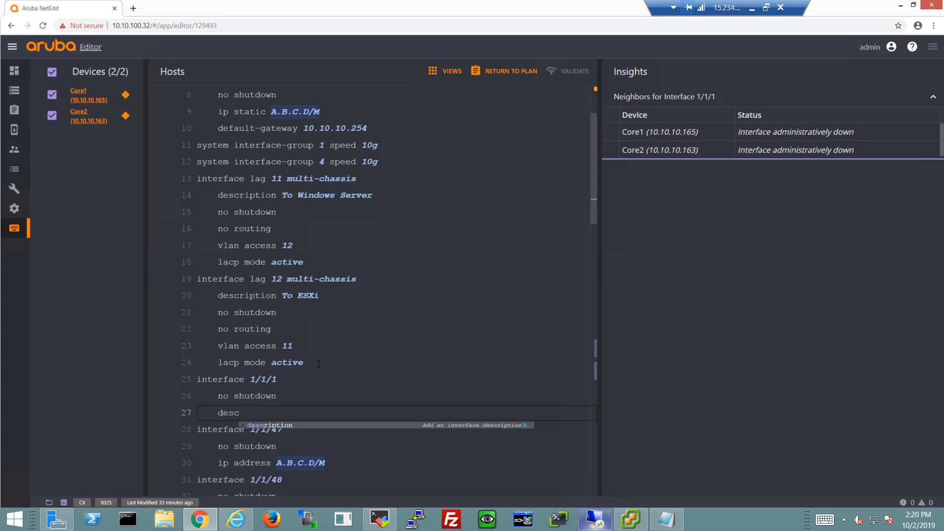
type("ription To Windows Hoist")
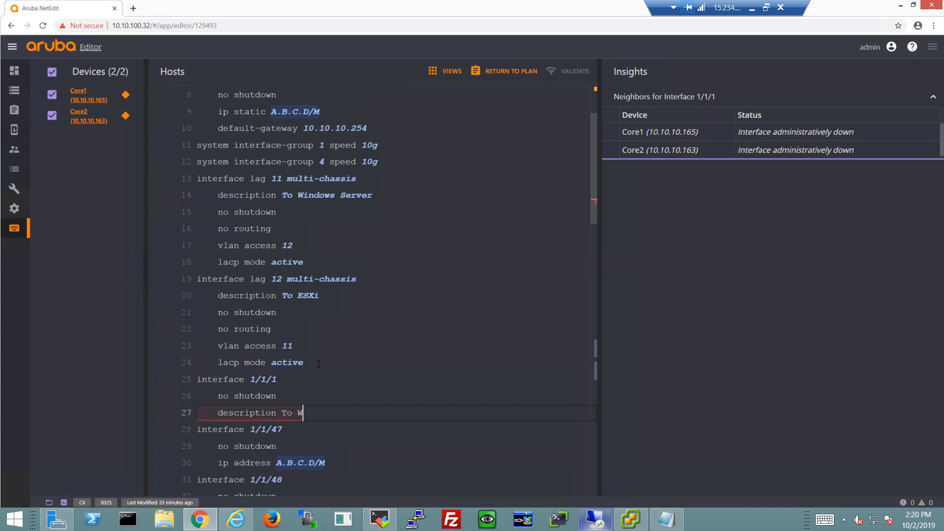
key("BackSpace")
key("BackSpace")
key("BackSpace")
key("BackSpace")
type("ost")
key("Return")
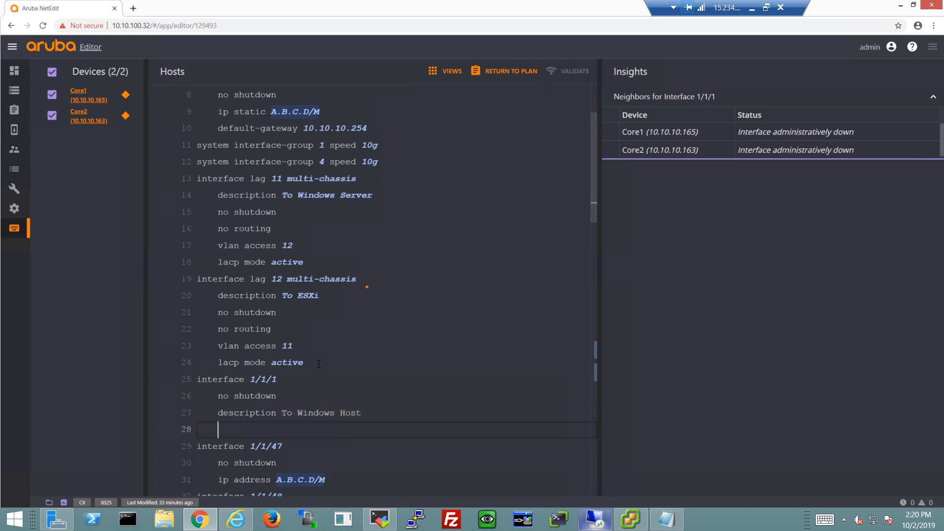
Make interface 1/1/1 a member of lag 11.
key("Up")
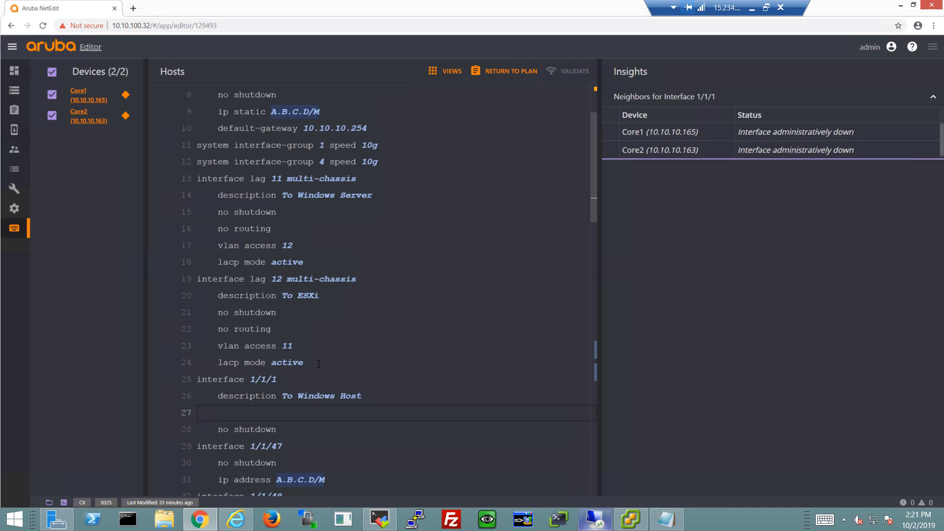
type("lag 11")
key("Return")
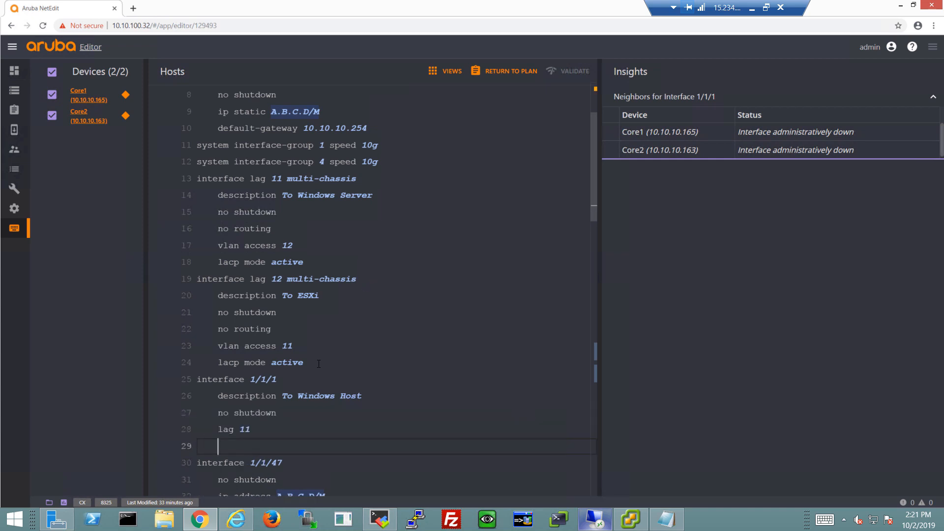
Add interface 1/1/2 after the interface 1/1/1 block with the description "To ESXi".
key("BackSpace")
key("BackSpace")
key("BackSpace")
type("inter")
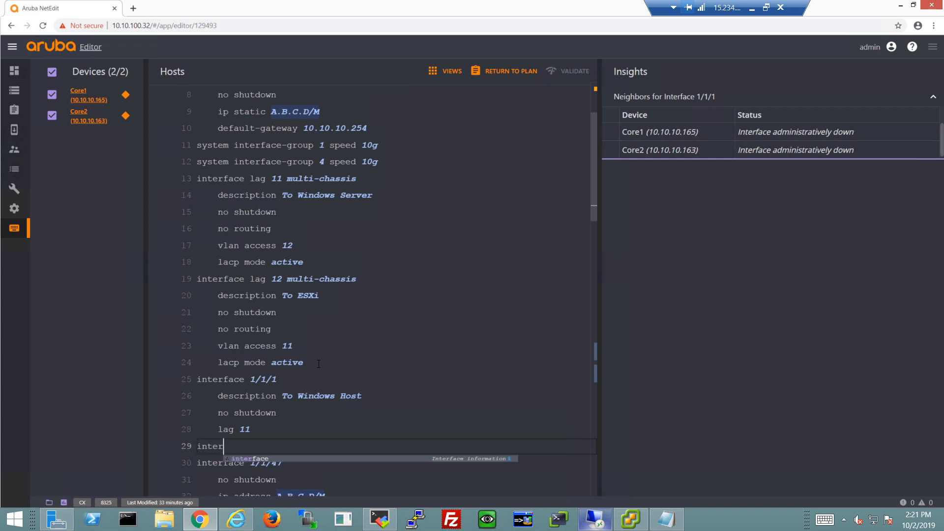
type("face 1/1/2")
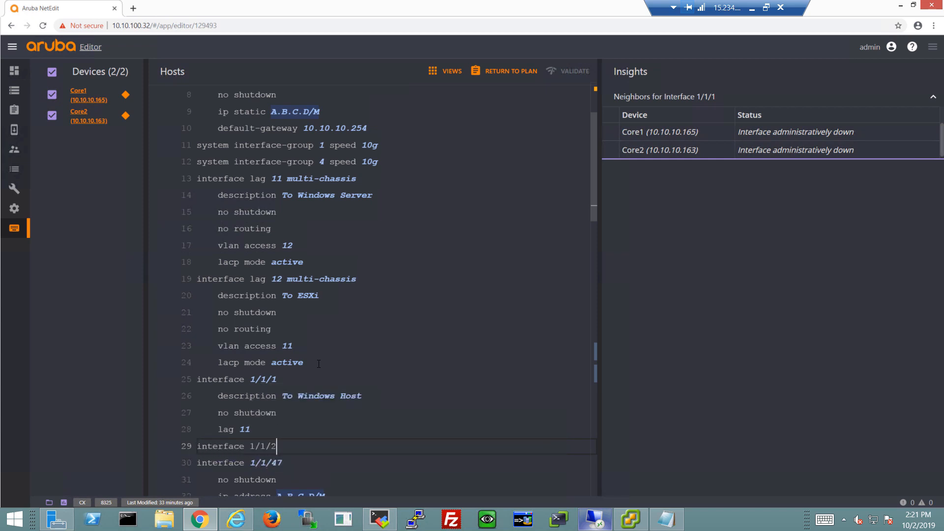
key("Return")
key("Tab")
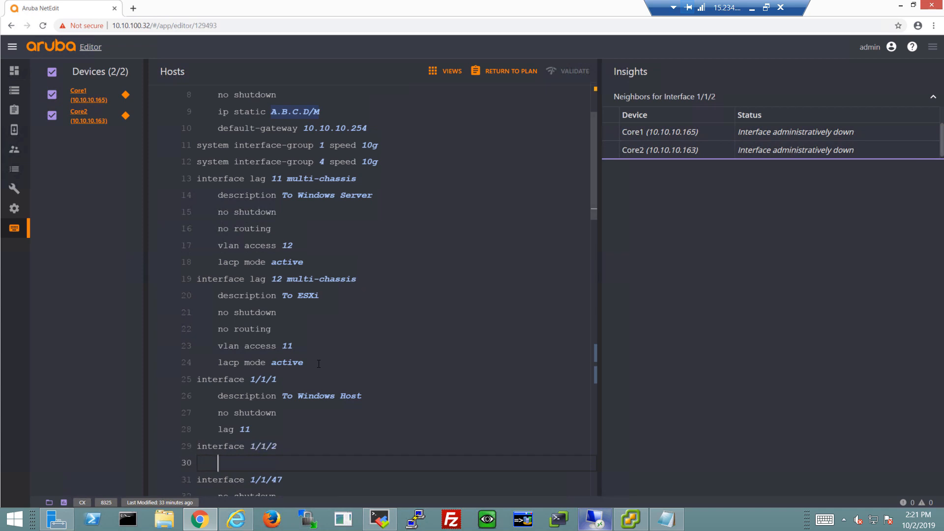
type("description T")
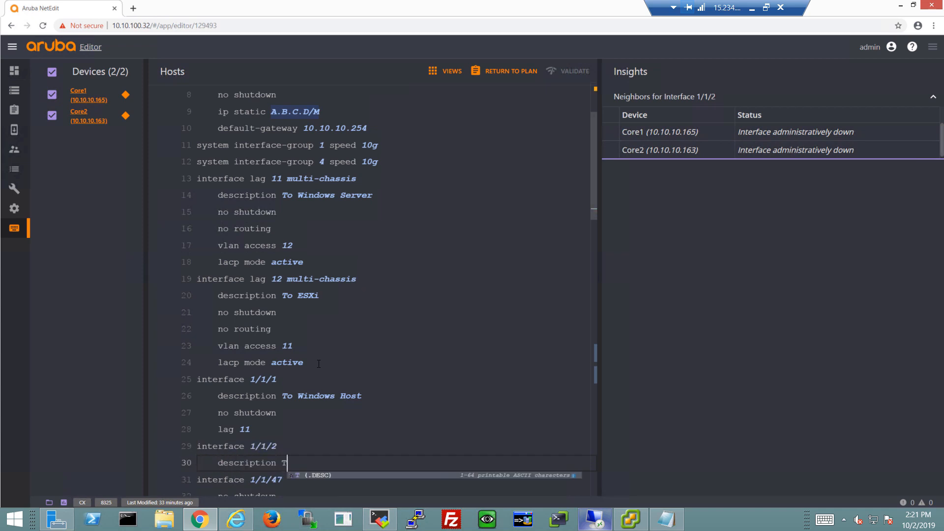
type("o ESXi")
key("Return")
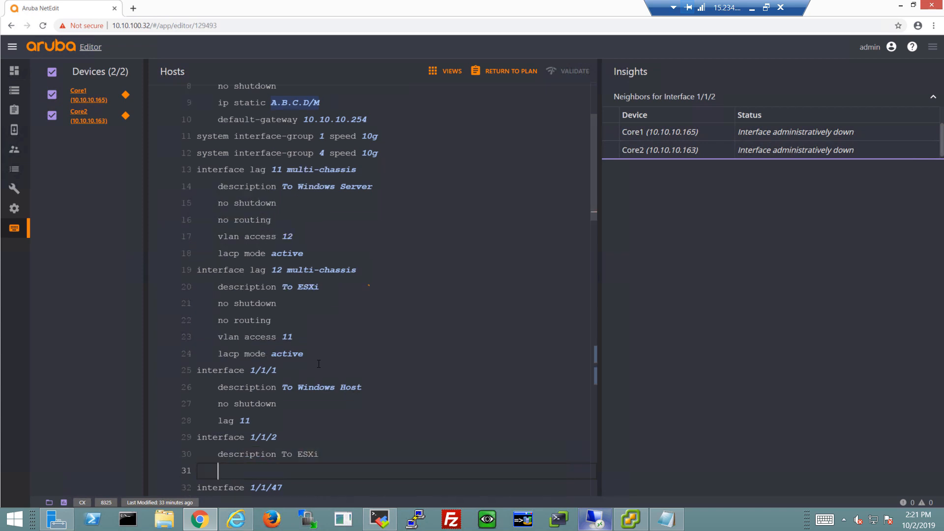
Enable interface 1/1/2 with no shutdown, make it a member of lag 12, and leave no blank line after it.
type("no shutdown")
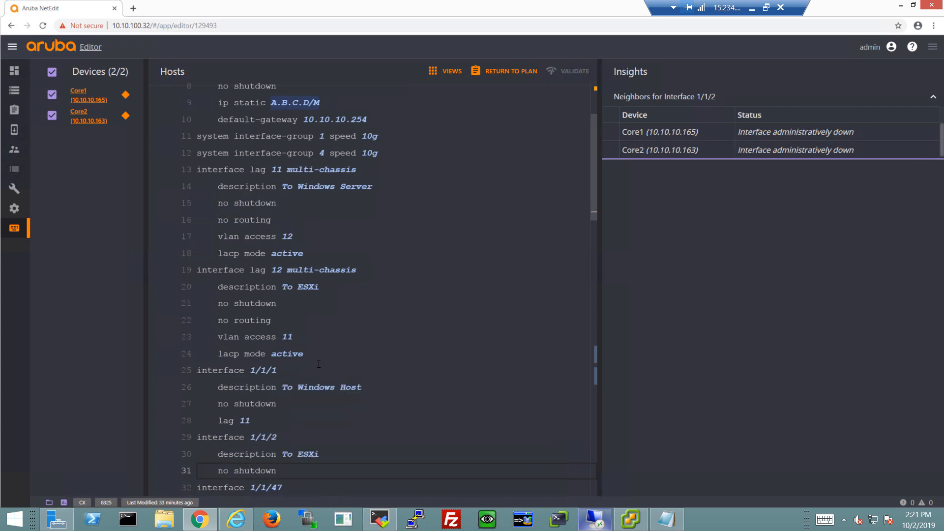
key("Return")
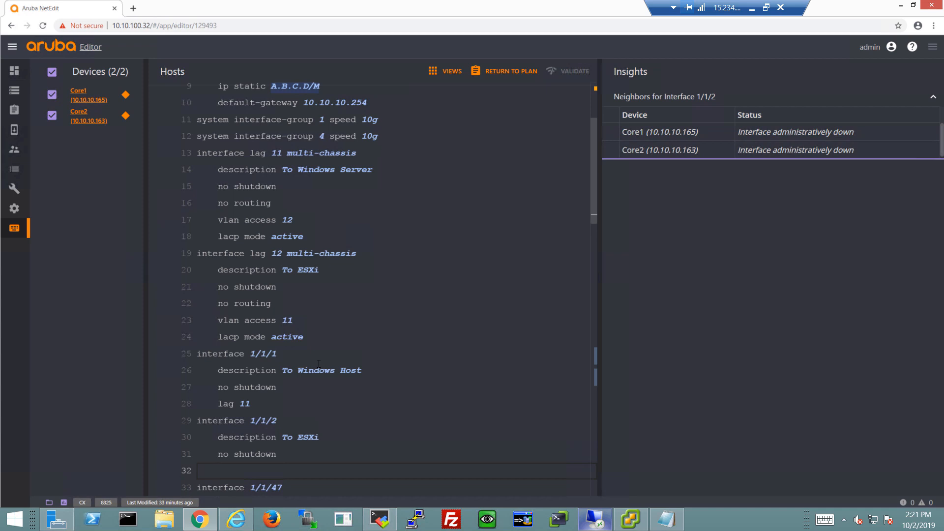
type("lag 12")
key("Return")
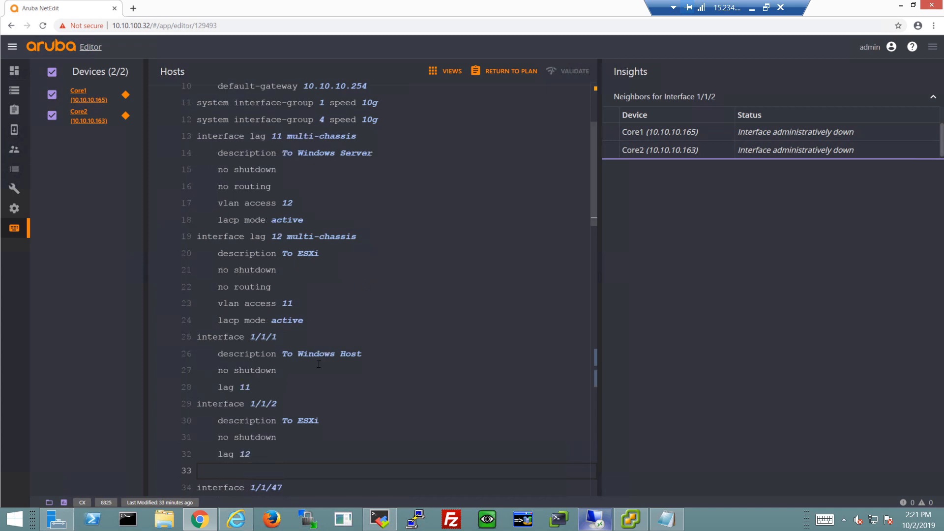
key("BackSpace")
key("BackSpace")
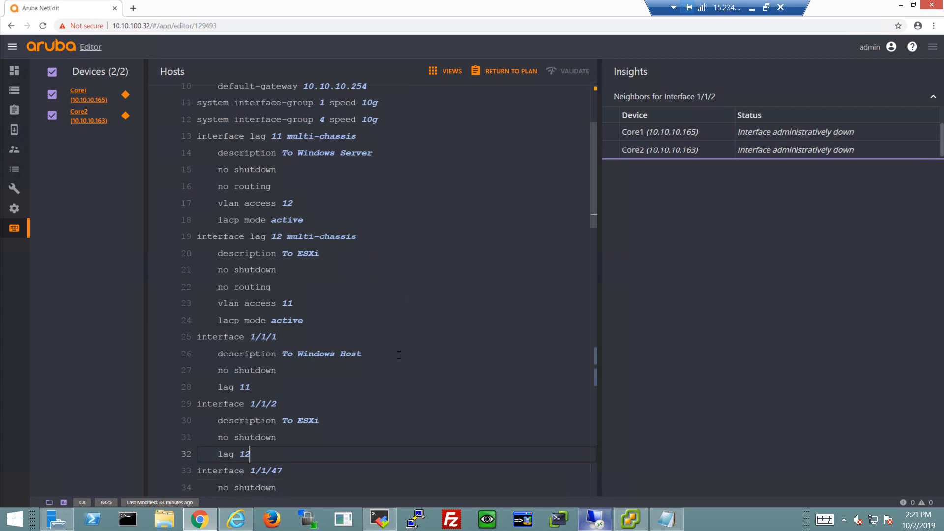
Remove the global "no routing" line below the hostname at the start of the configuration.
left_click(375, 374)
scroll(375, 373, "up", 3)
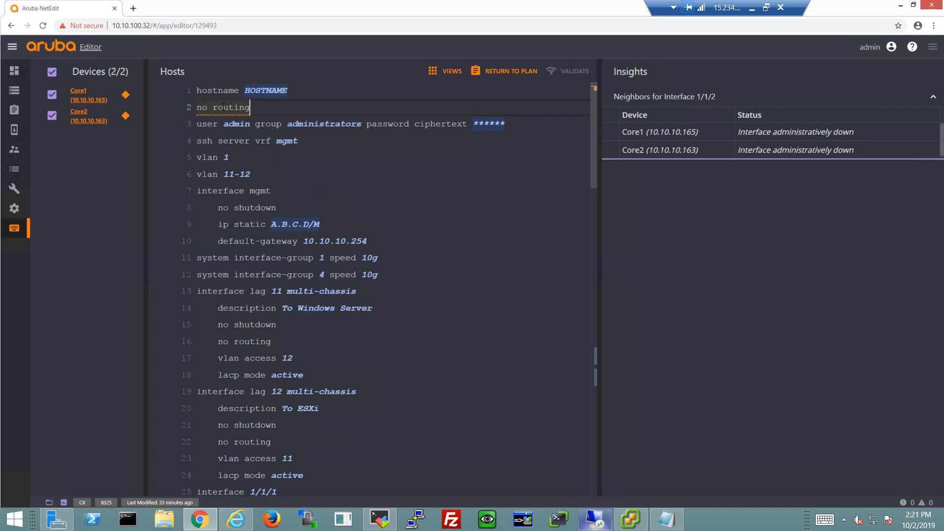
left_click_drag(283, 107, 202, 107)
key("BackSpace")
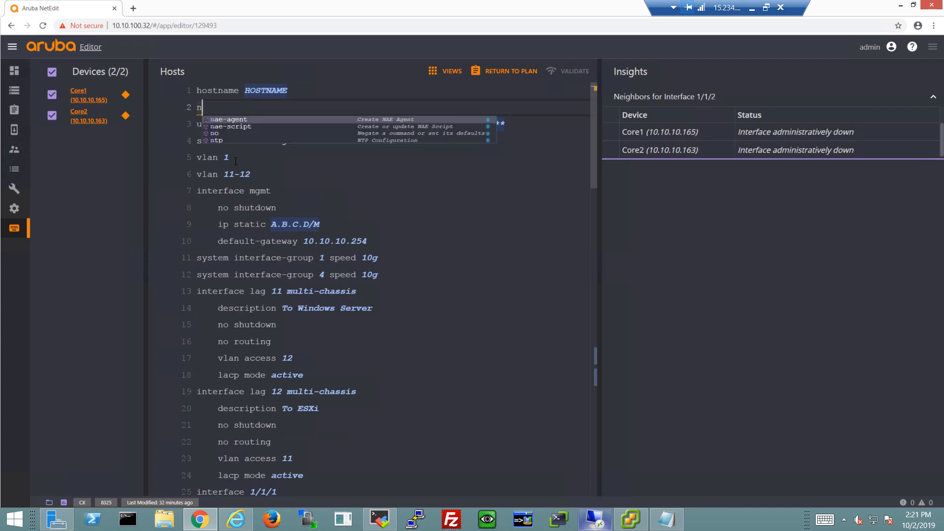
key("BackSpace")
key("BackSpace")
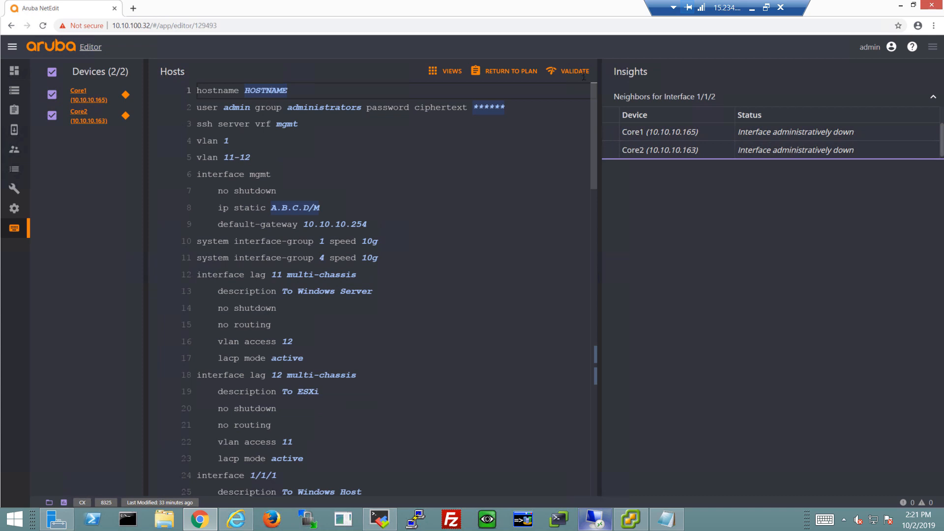
Validate the edited configuration and deploy the Hosts plan to the running-config of Core1 and Core2.
left_click(582, 72)
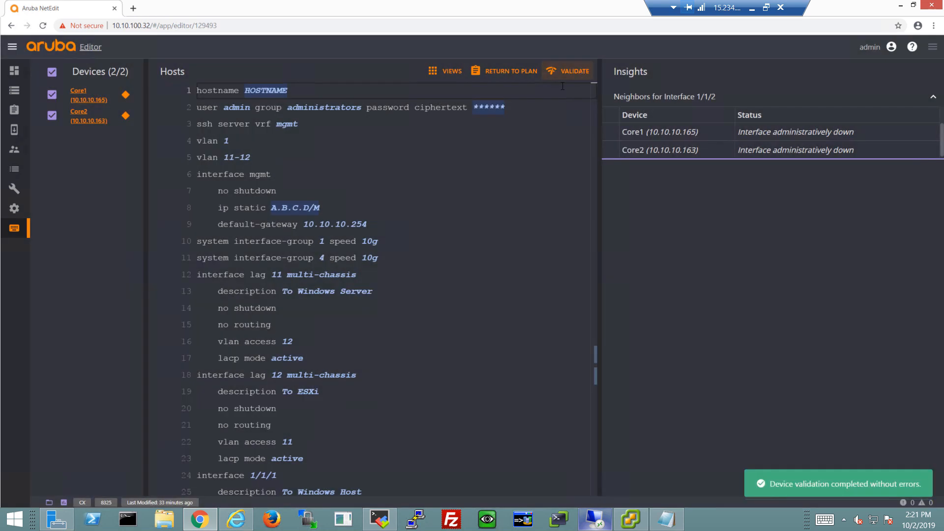
left_click(502, 77)
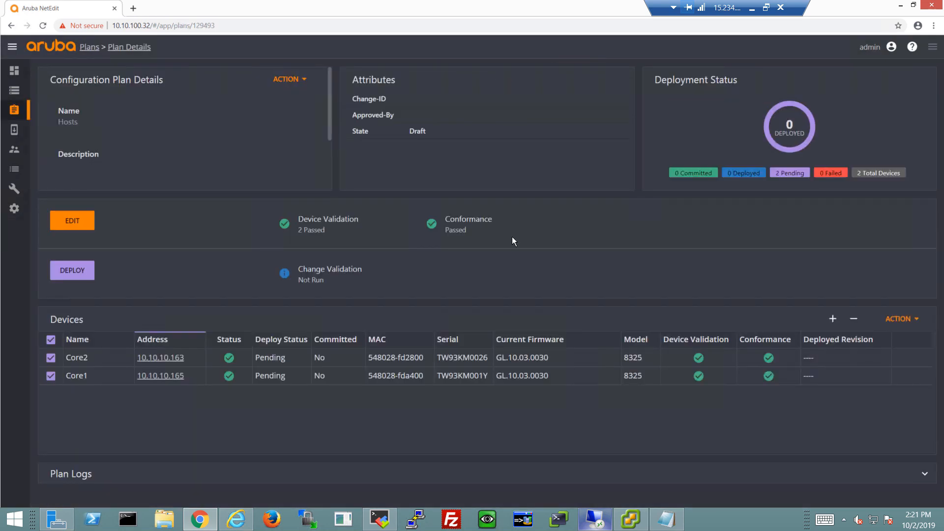
left_click(69, 271)
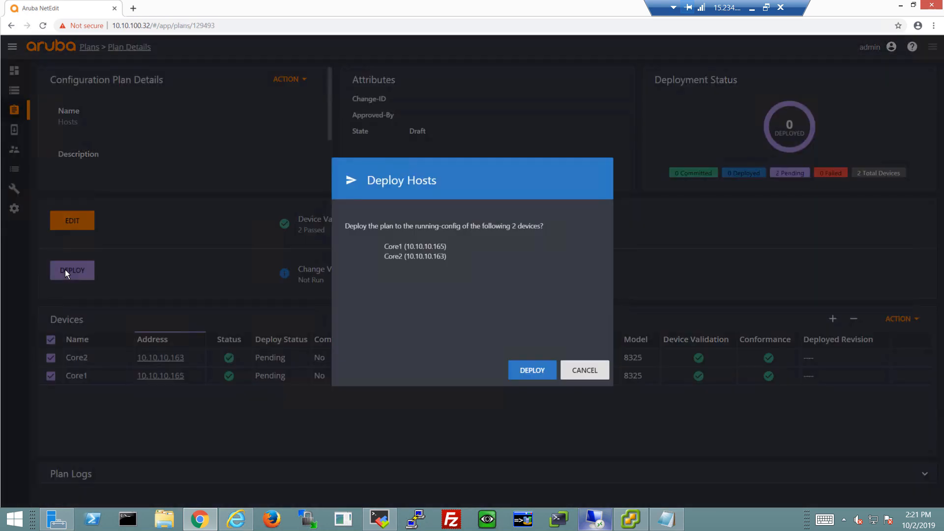
left_click(525, 373)
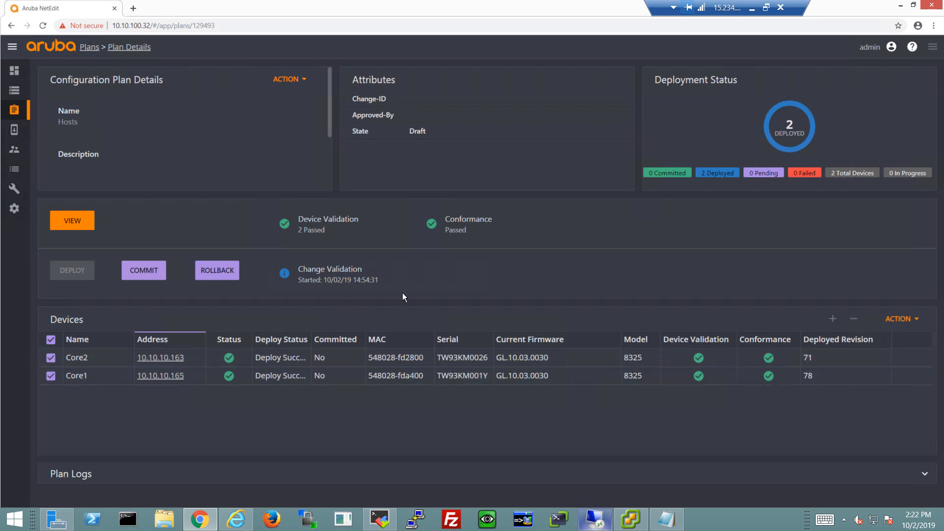
Examine Core2's before-and-after "show interface brief" output in the plan's change validation results.
left_click(346, 281)
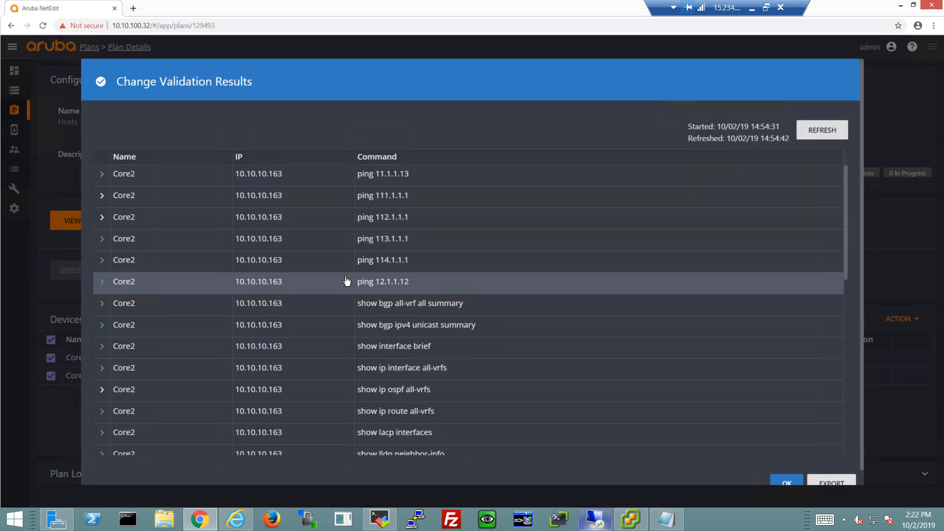
left_click(105, 349)
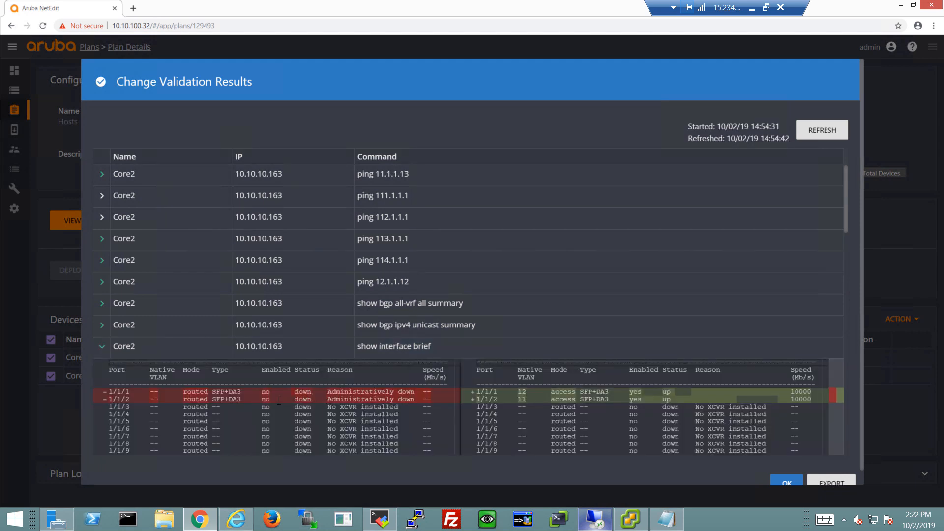
left_click(102, 348)
scroll(117, 347, "down", 2)
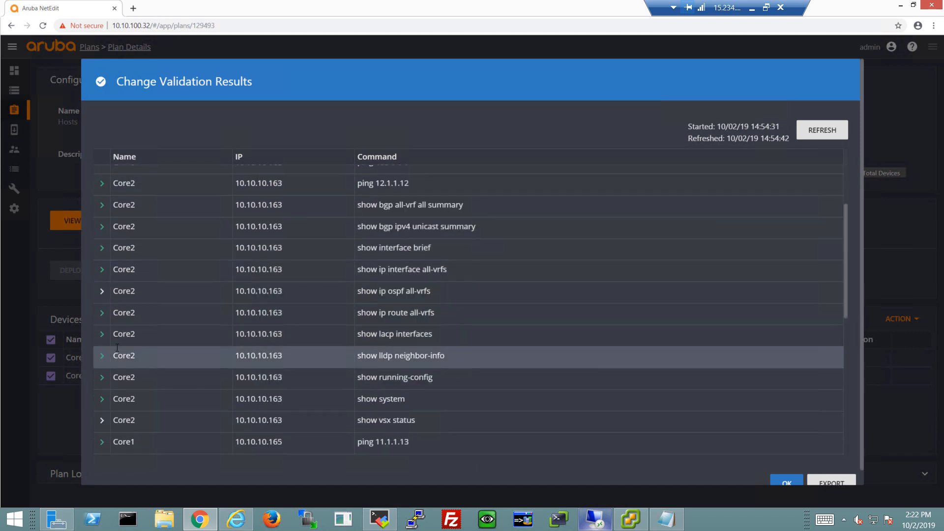
scroll(117, 347, "down", 1)
scroll(116, 347, "up", 3)
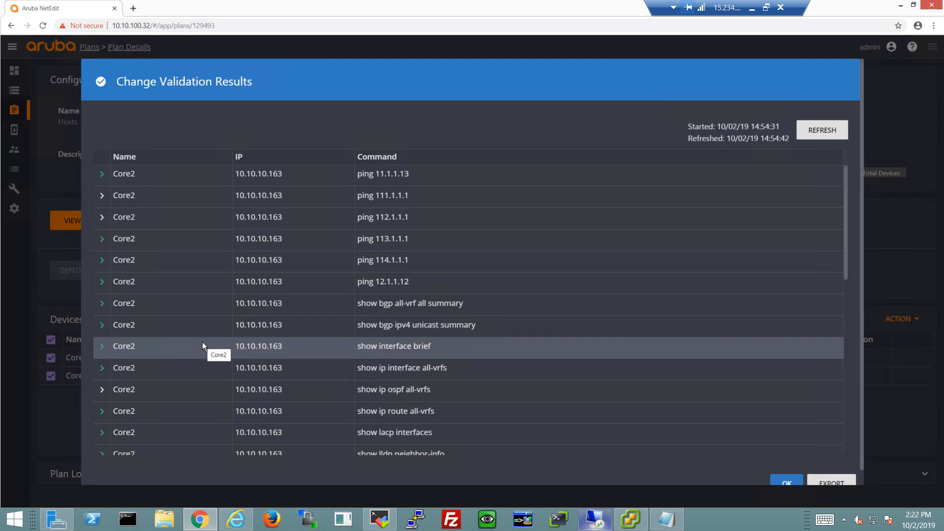
Examine Core2's before-and-after "show lacp interfaces" output and refresh the change validation results.
scroll(202, 341, "down", 2)
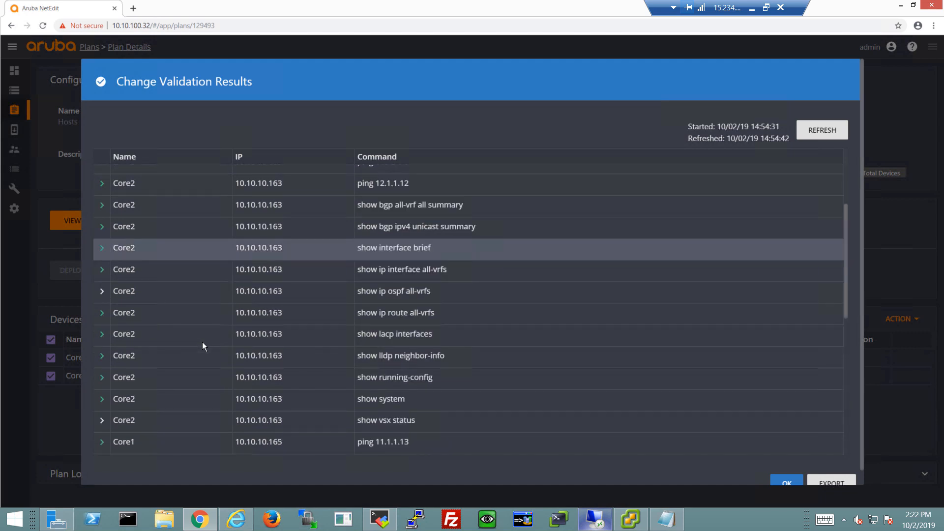
left_click(101, 336)
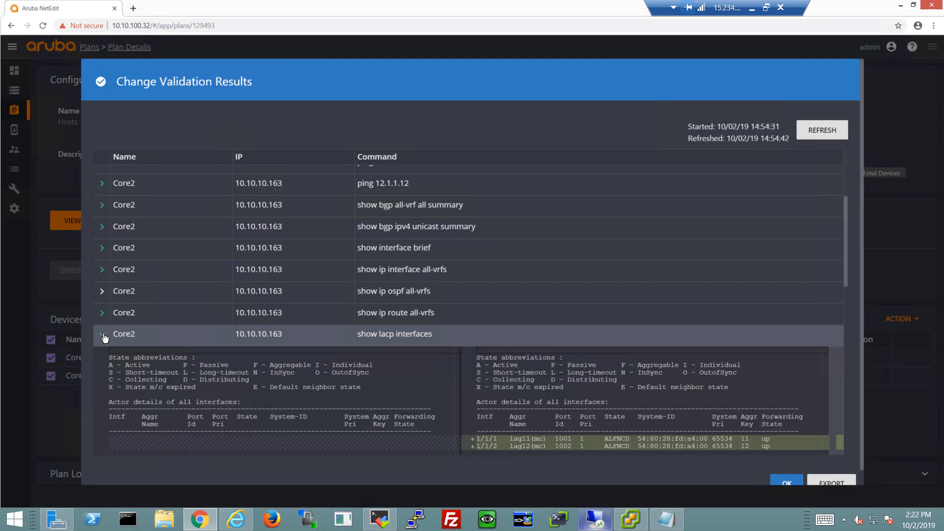
scroll(237, 375, "down", 1)
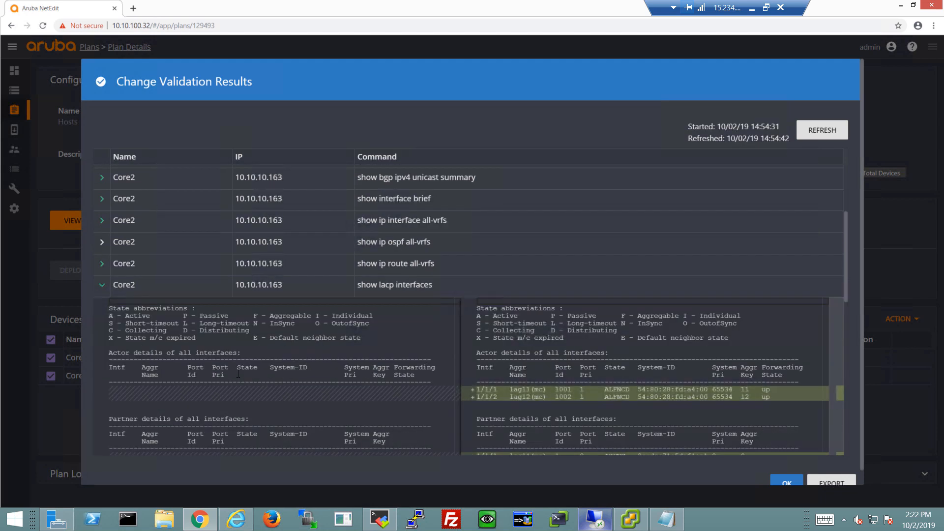
scroll(238, 374, "down", 1)
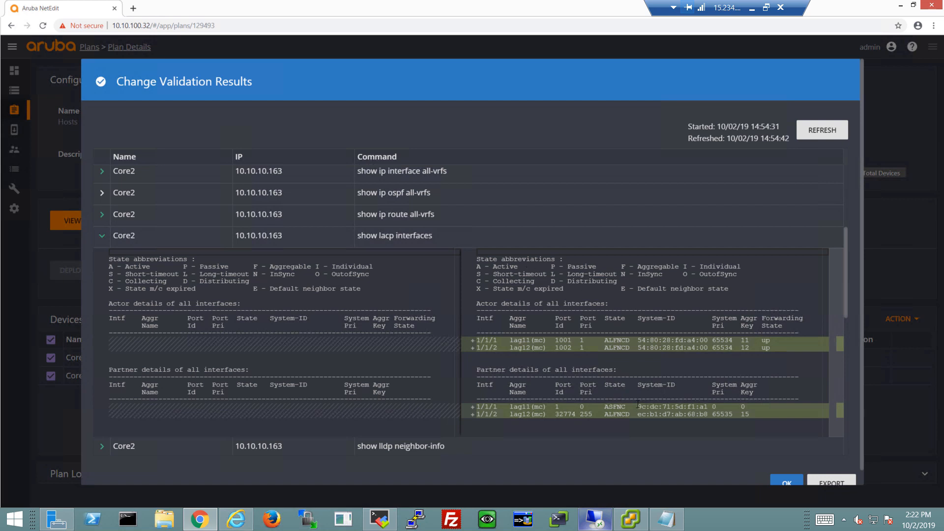
left_click(829, 138)
left_click(102, 237)
Examine Core1's before-and-after "show lacp interfaces" output for the new LAG members.
scroll(133, 329, "down", 5)
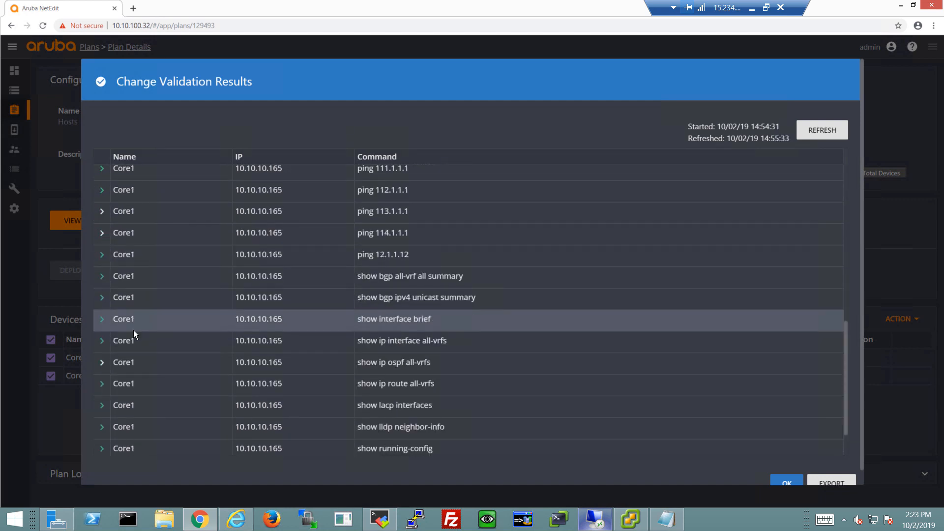
scroll(134, 332, "down", 1)
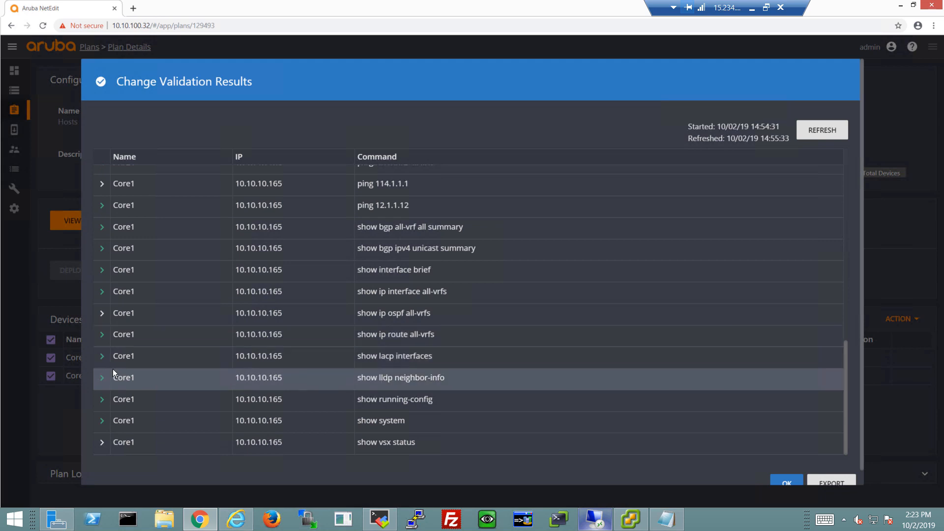
left_click(103, 360)
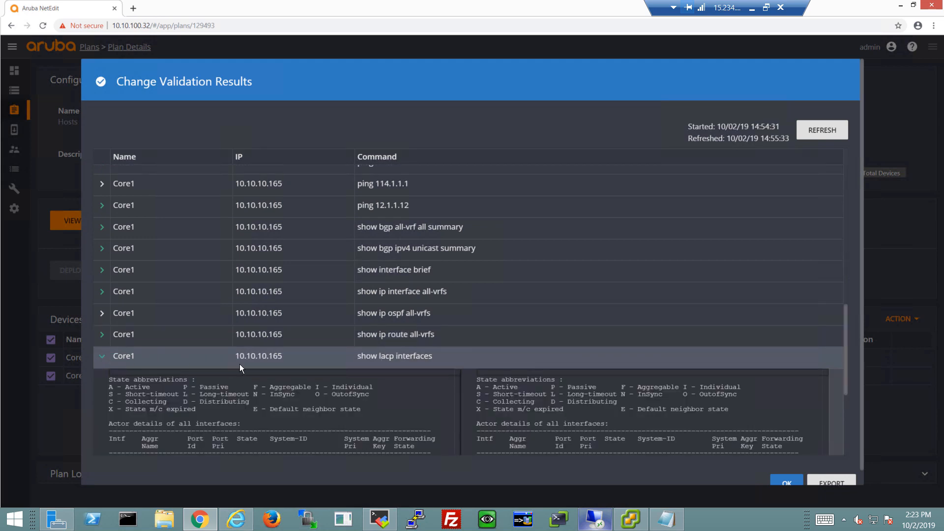
scroll(240, 364, "down", 3)
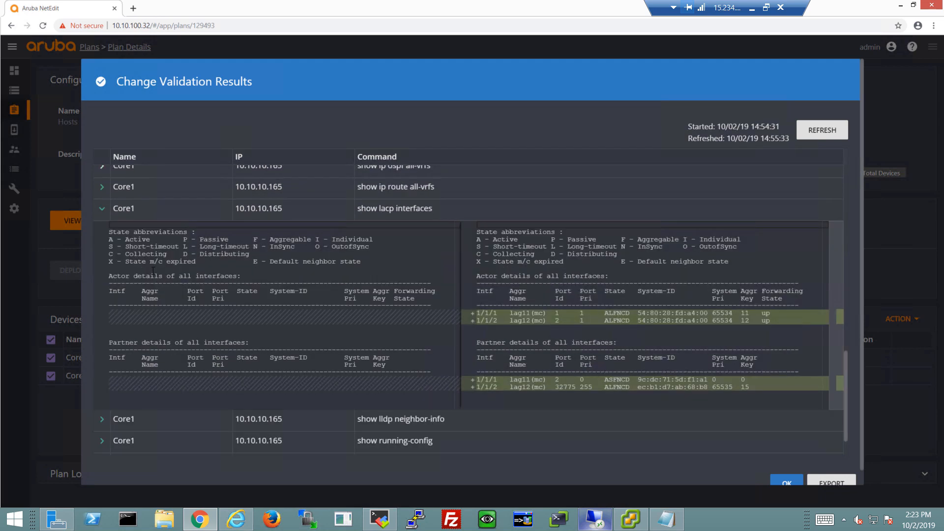
left_click(96, 211)
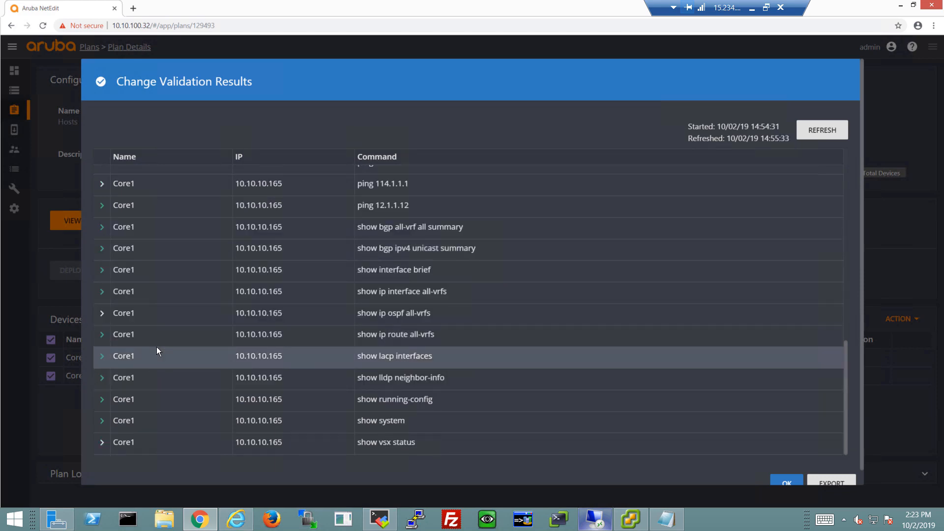
Compare Core1's ping results for 12.1.1.12 and 11.1.1.13 before and after the change.
scroll(156, 346, "up", 1)
scroll(157, 347, "up", 2)
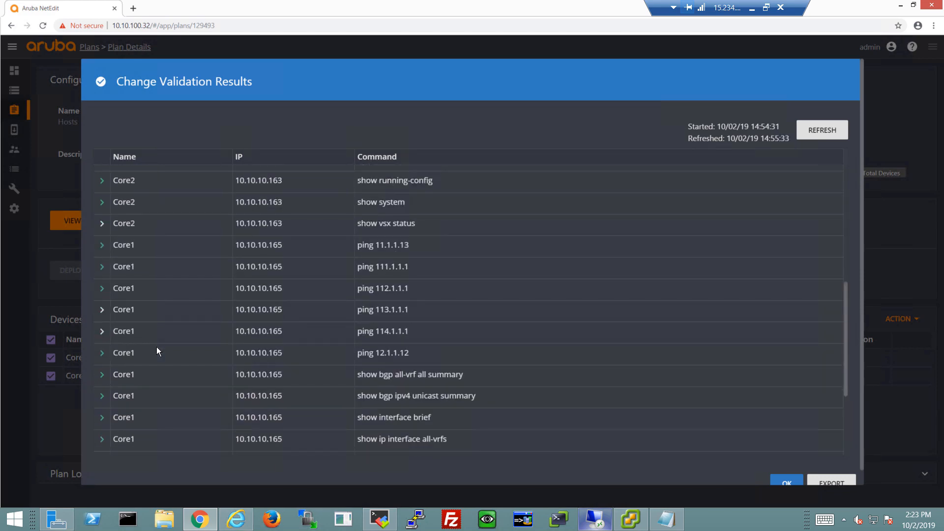
left_click(101, 355)
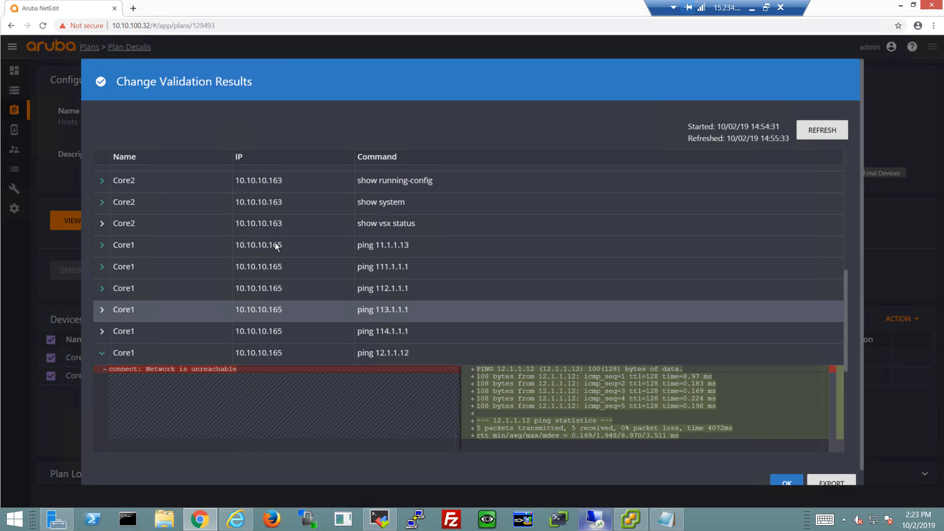
left_click(100, 246)
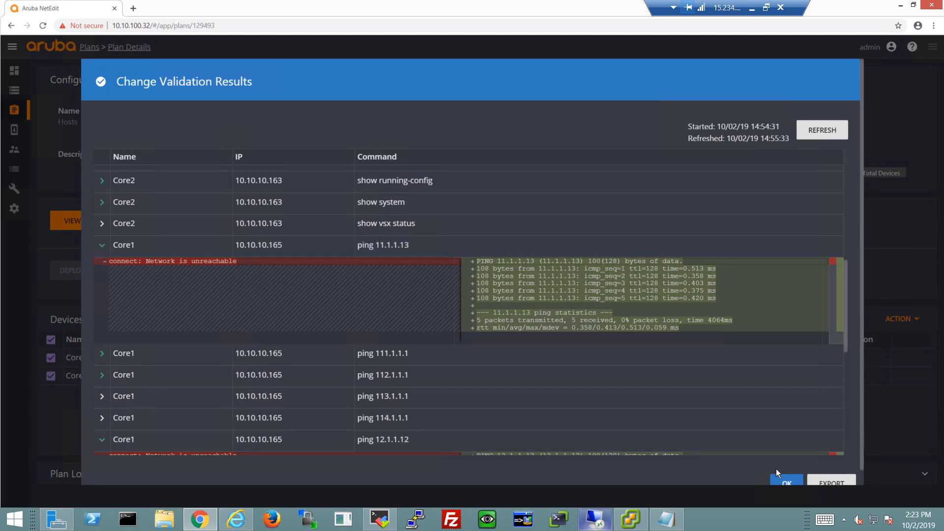
Close the change validation results and commit the Hosts plan to the startup configuration of Core1 and Core2.
left_click(785, 482)
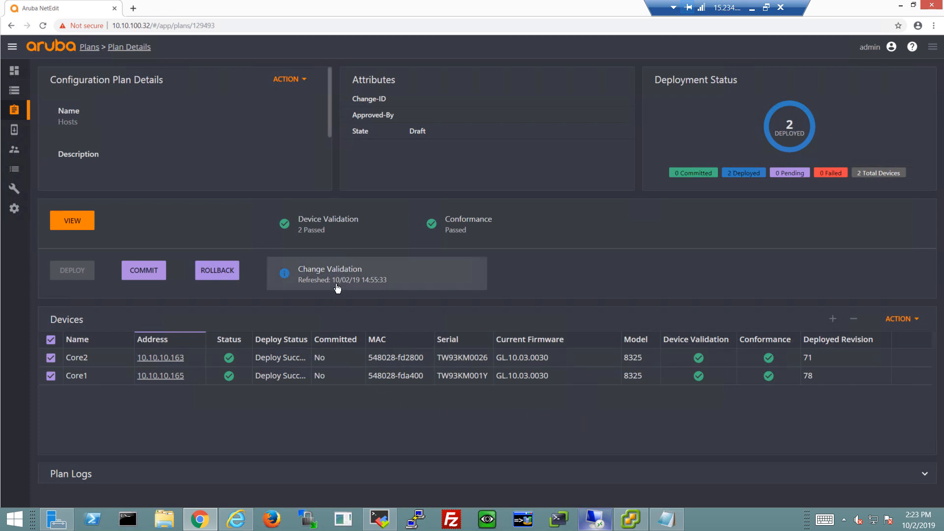
left_click(152, 272)
left_click(514, 344)
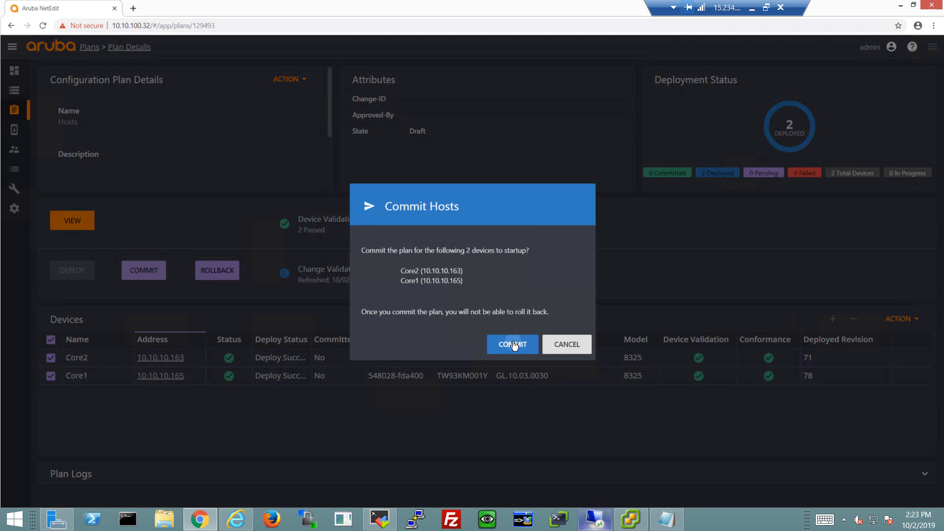